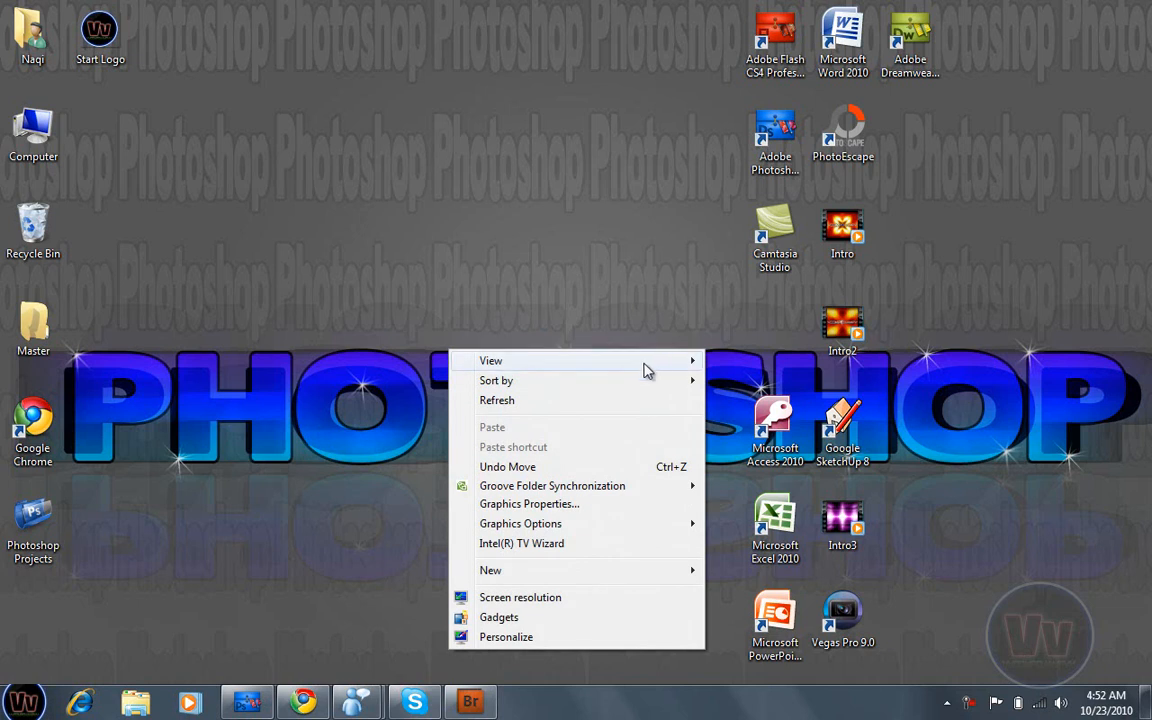
- Hide the desktop icons and switch to Photoshop
click(787, 476)
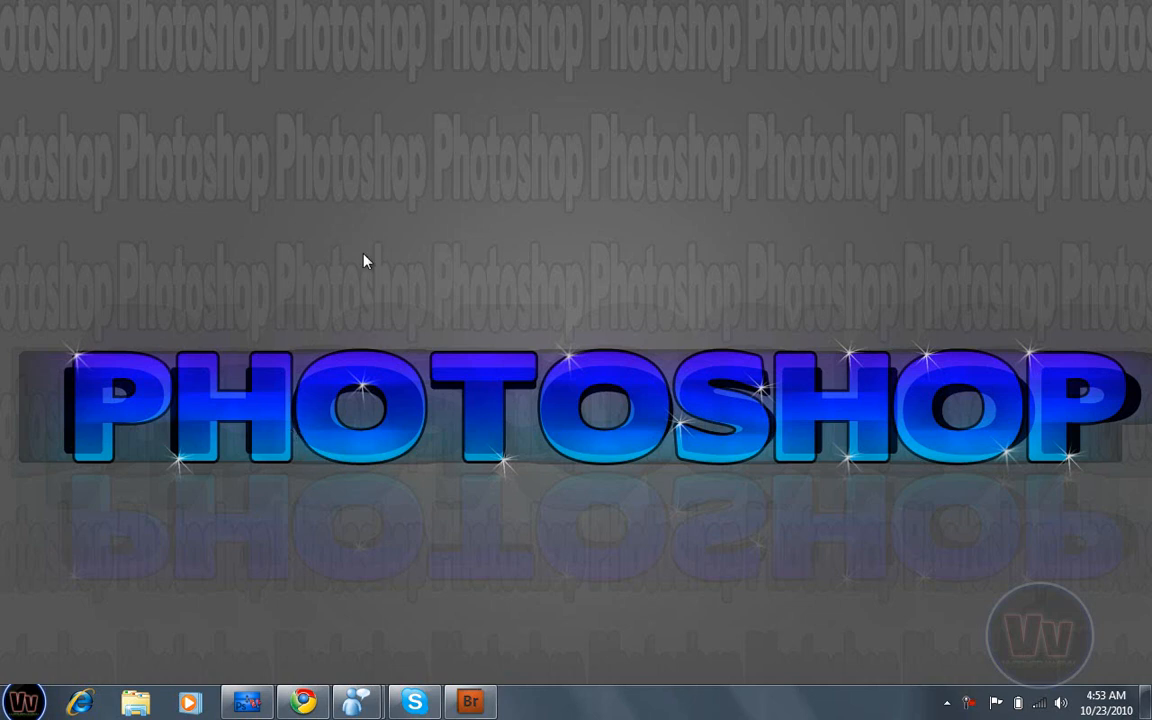
click(252, 697)
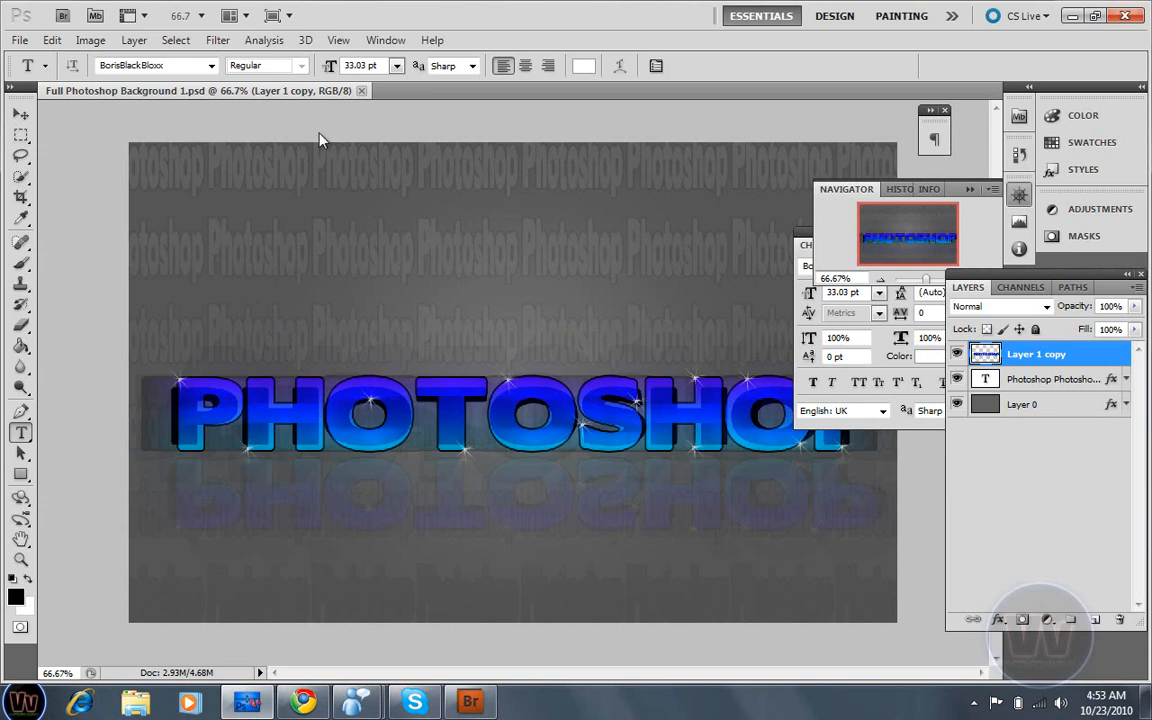
- Create a new 1280 × 800 pixel RGB document named Background with white contents
click(20, 40)
click(37, 76)
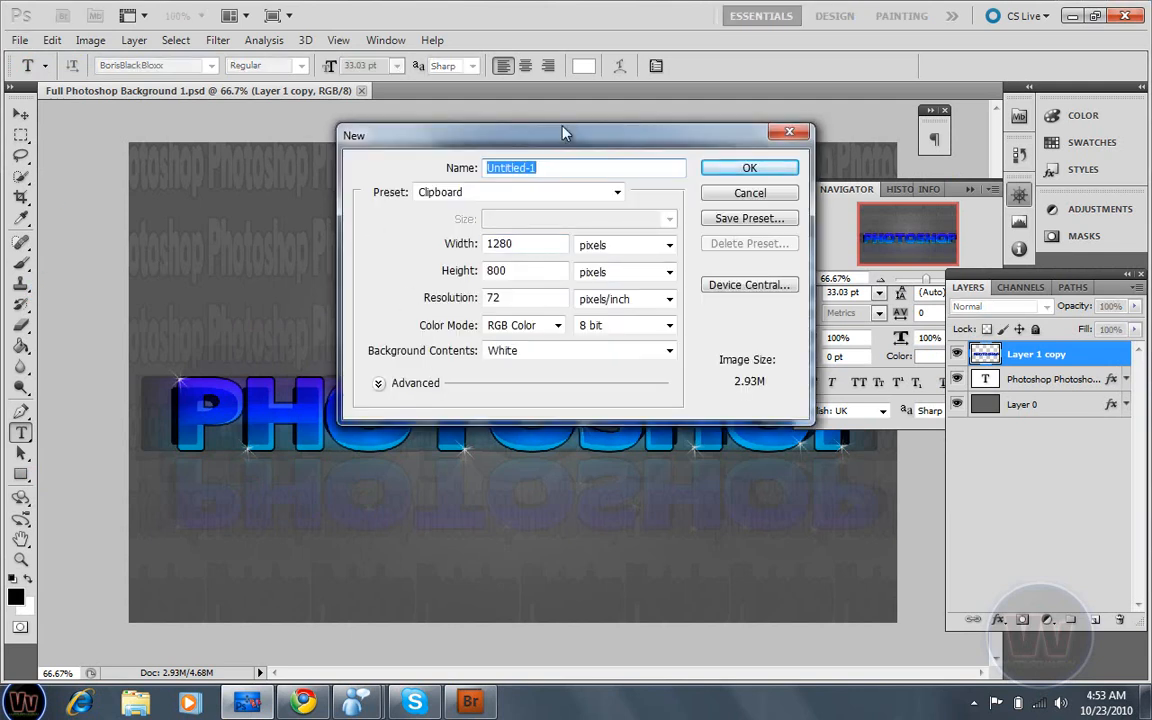
text(Background)
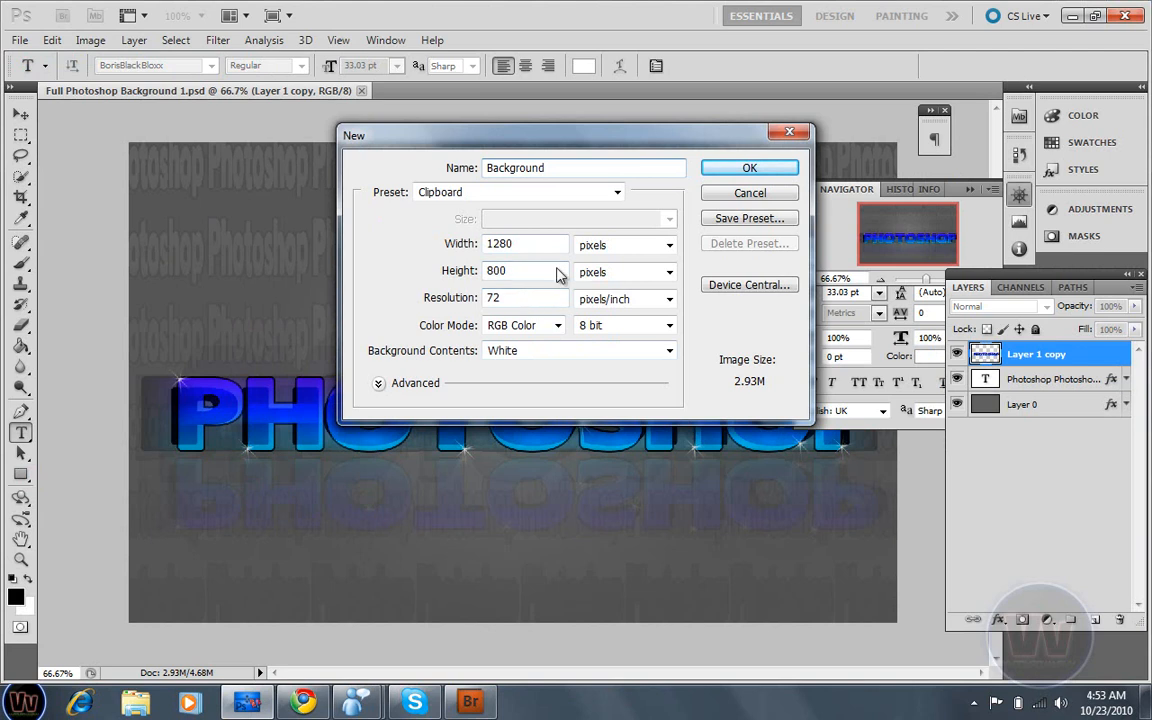
click(740, 168)
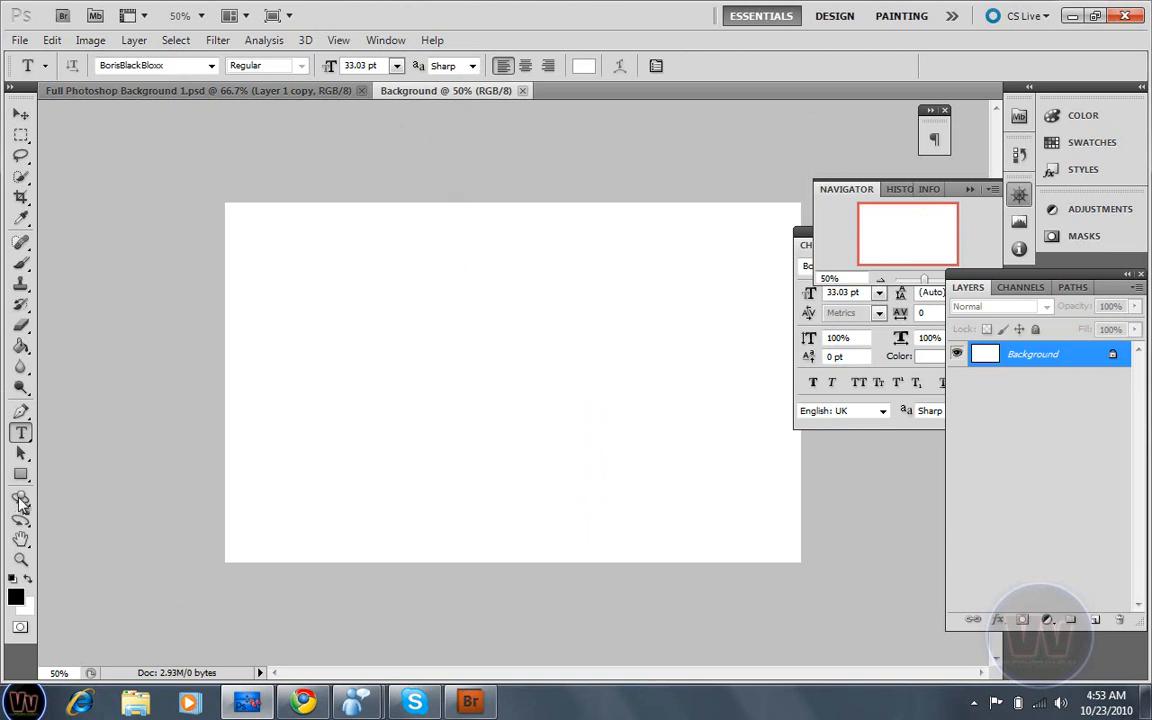
- Enlarge the blank canvas view to fill the screen, and put away the Navigator and Character panels covering it
click(22, 562)
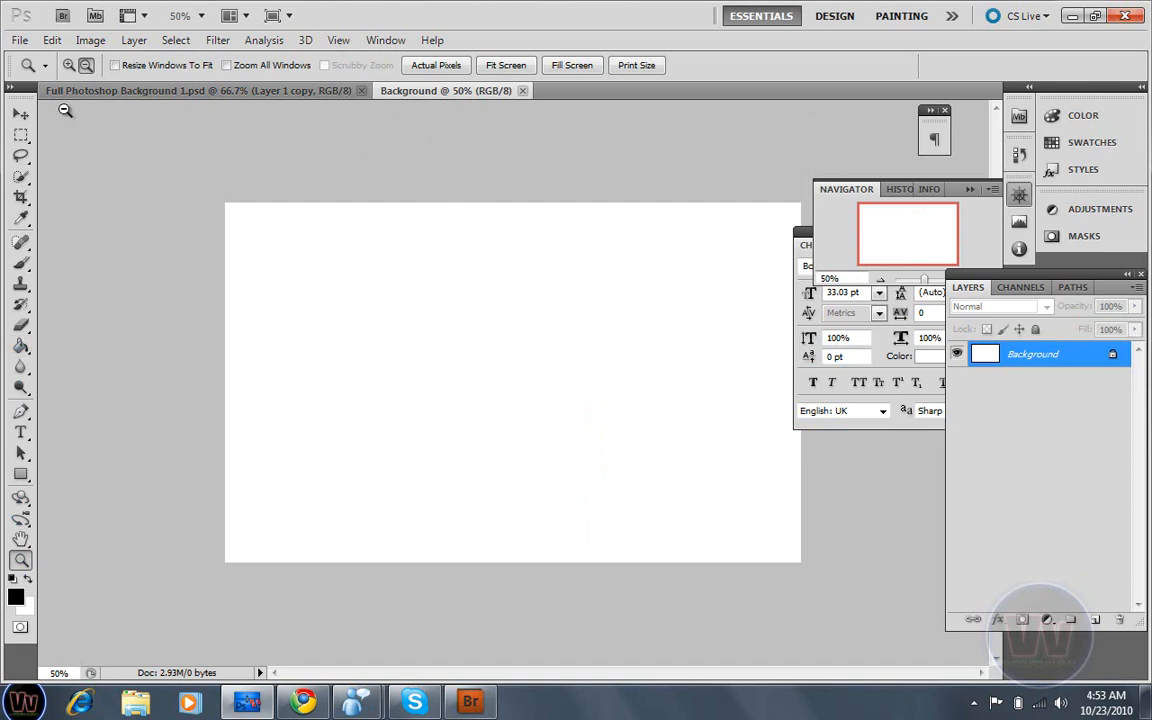
click(240, 198)
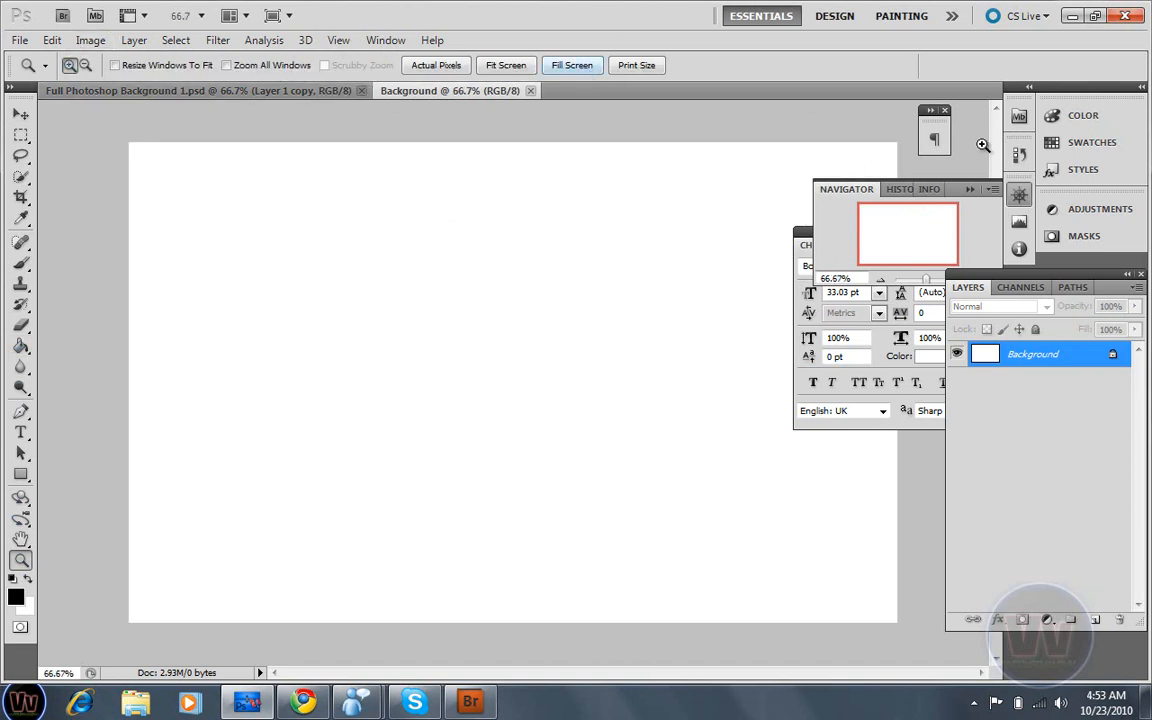
click(970, 189)
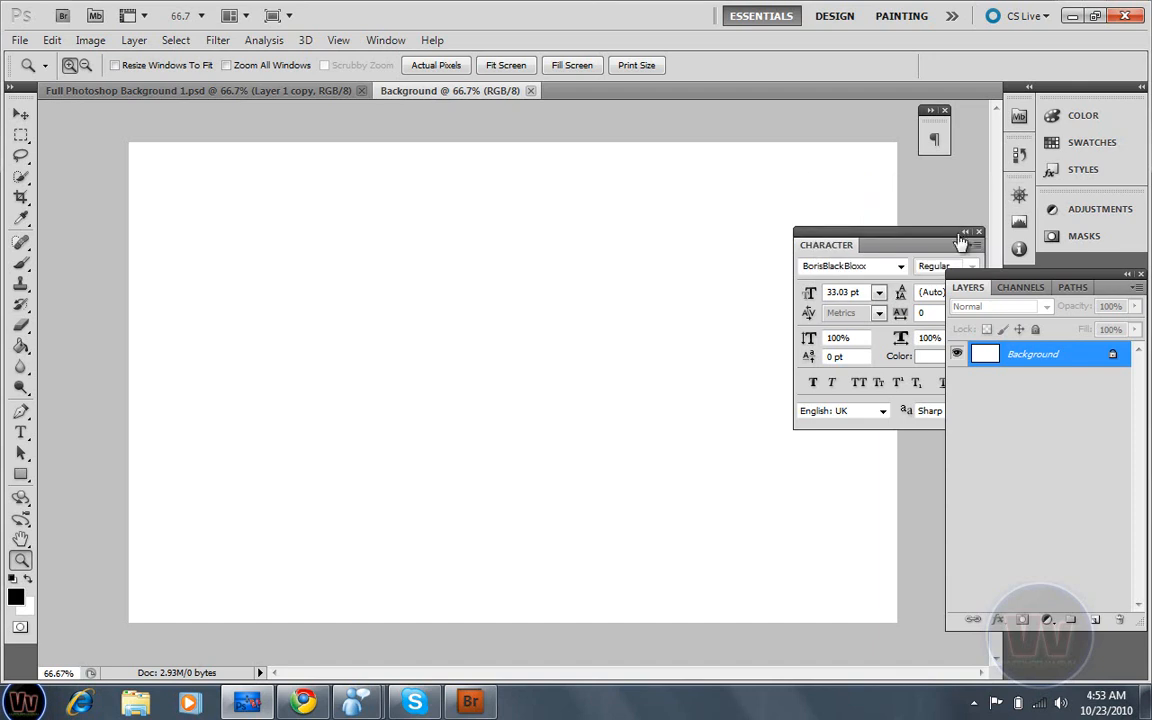
click(976, 230)
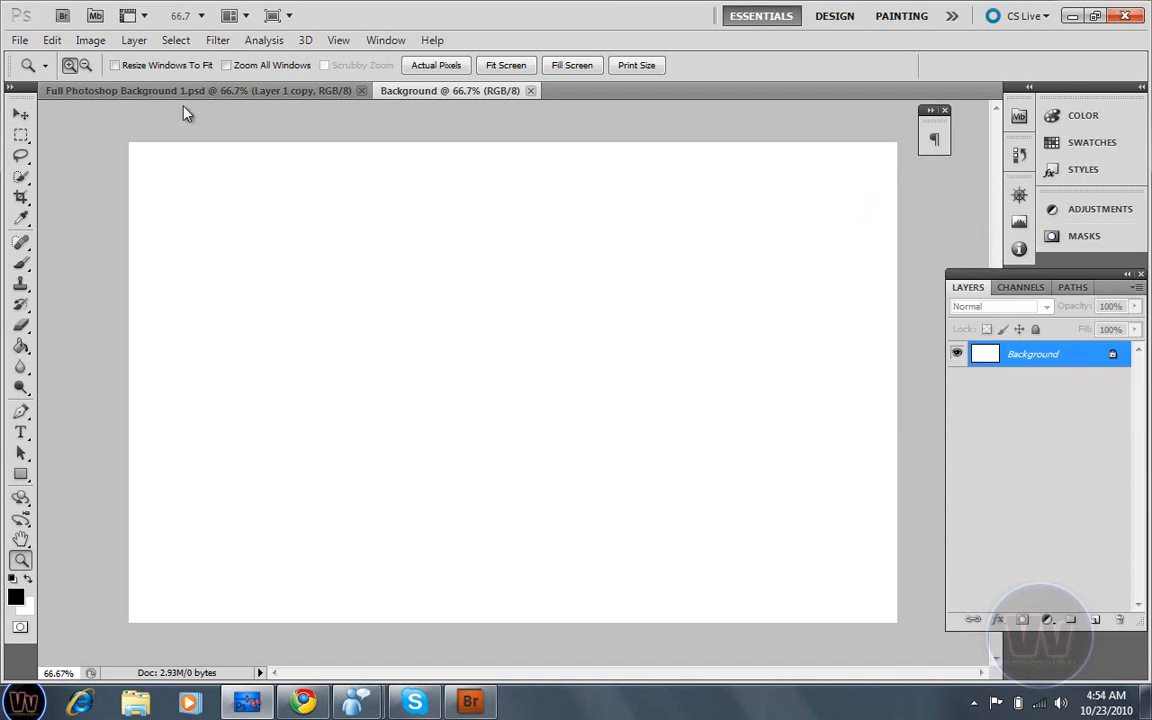
- Look at the finished Photoshop wallpaper document for reference, and return to the blank Background document at 66.7% zoom
key(ctrl+1)
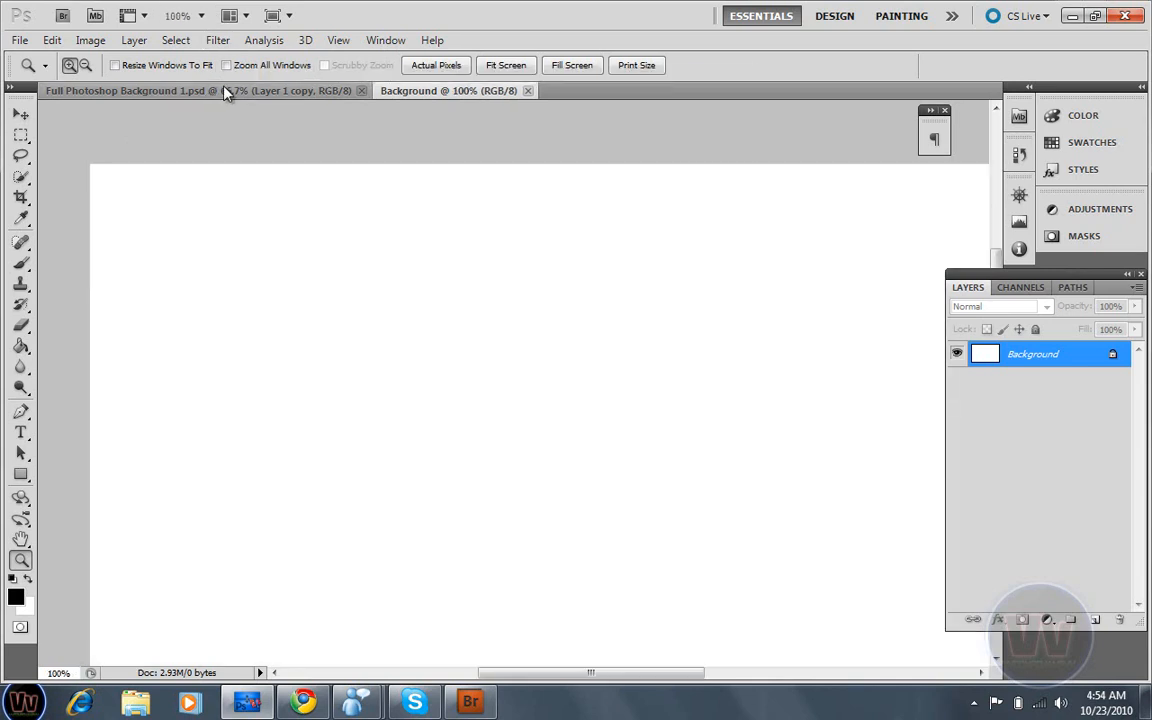
click(260, 93)
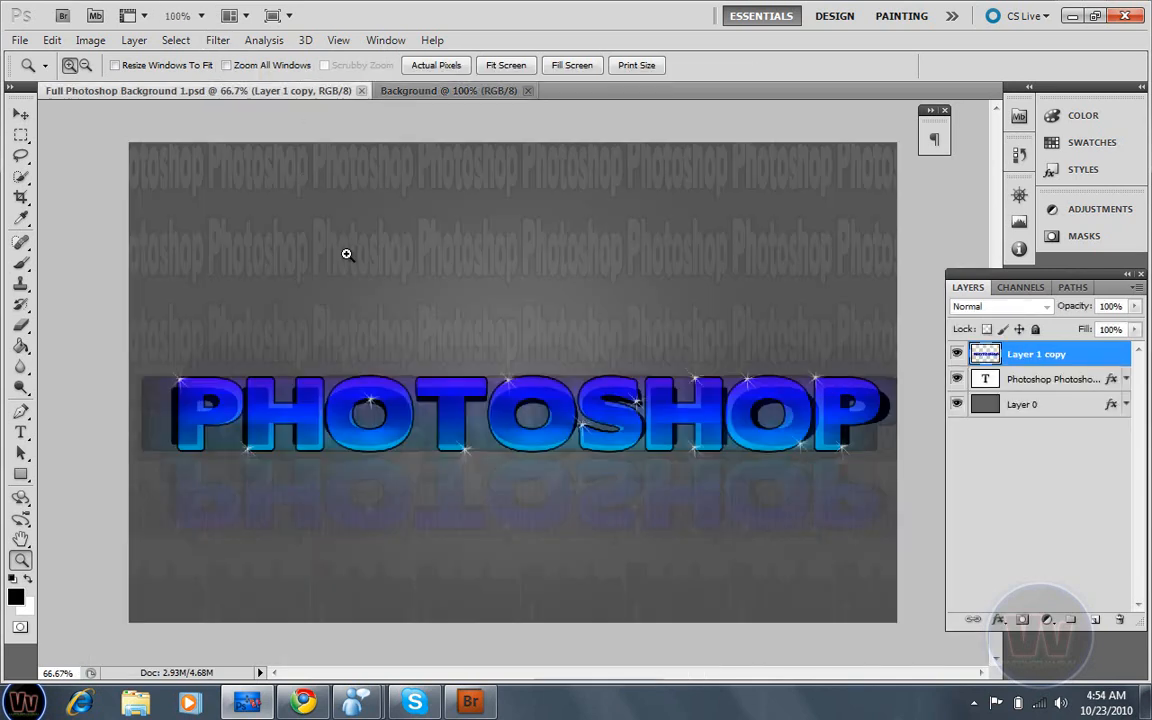
click(485, 91)
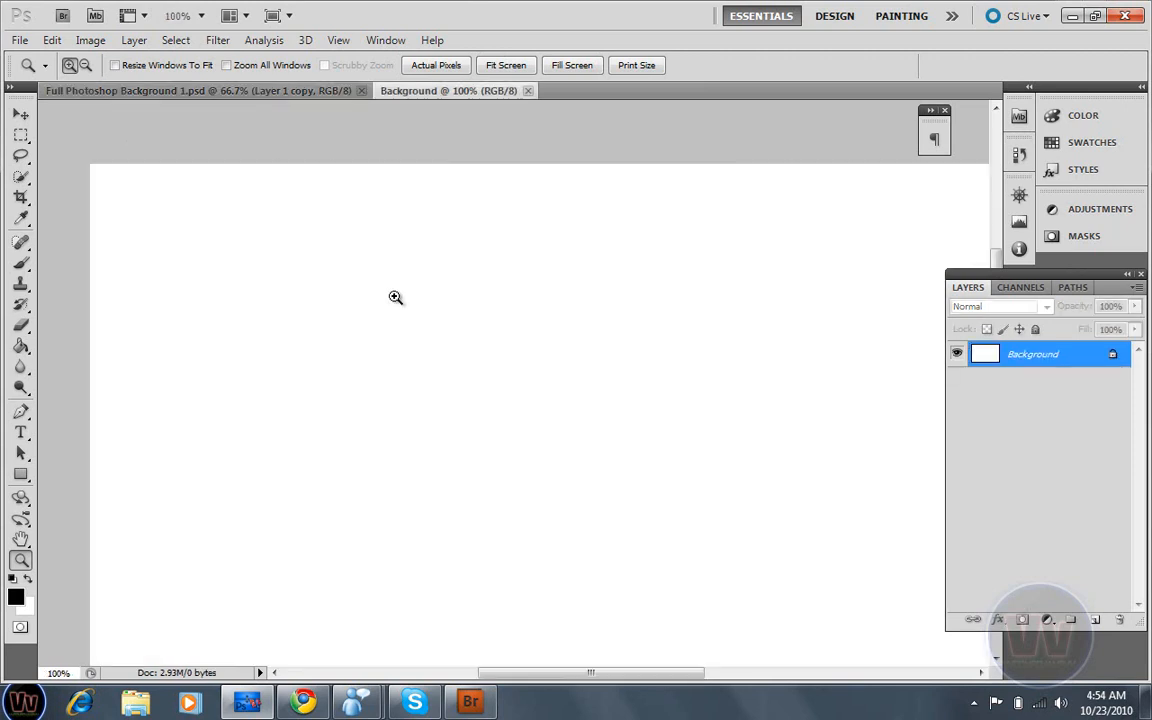
alt+click(395, 297)
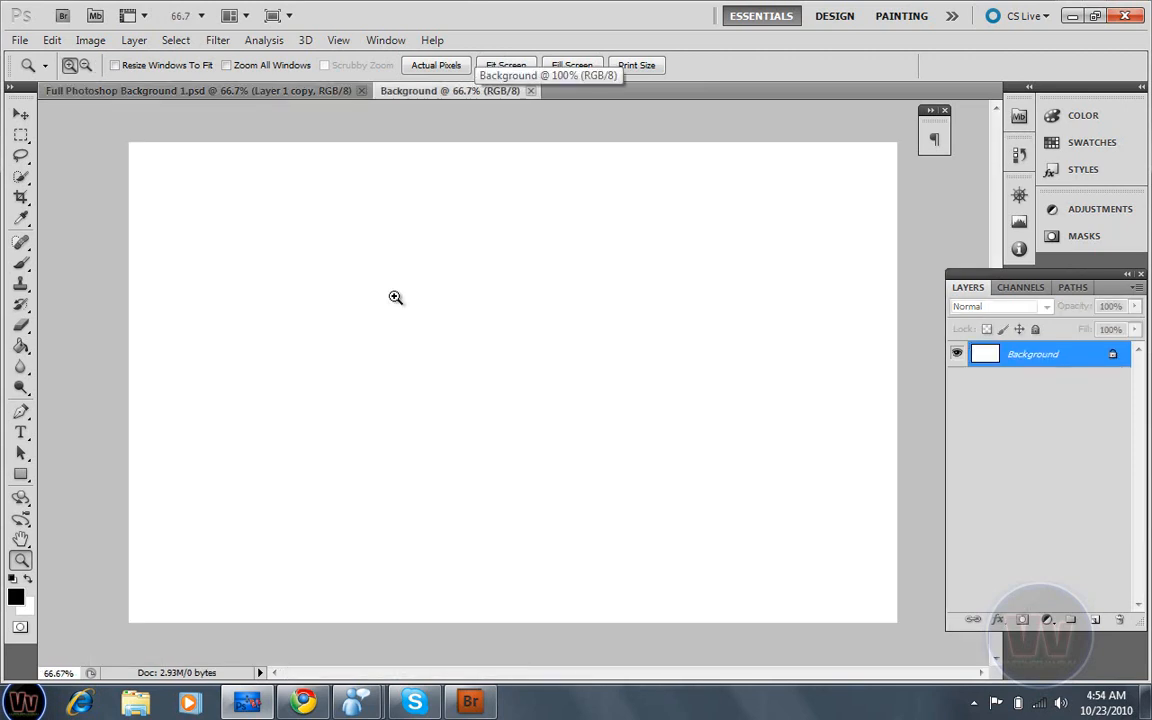
- Set the foreground color to 7e7e7e and fill the whole canvas with it
click(15, 597)
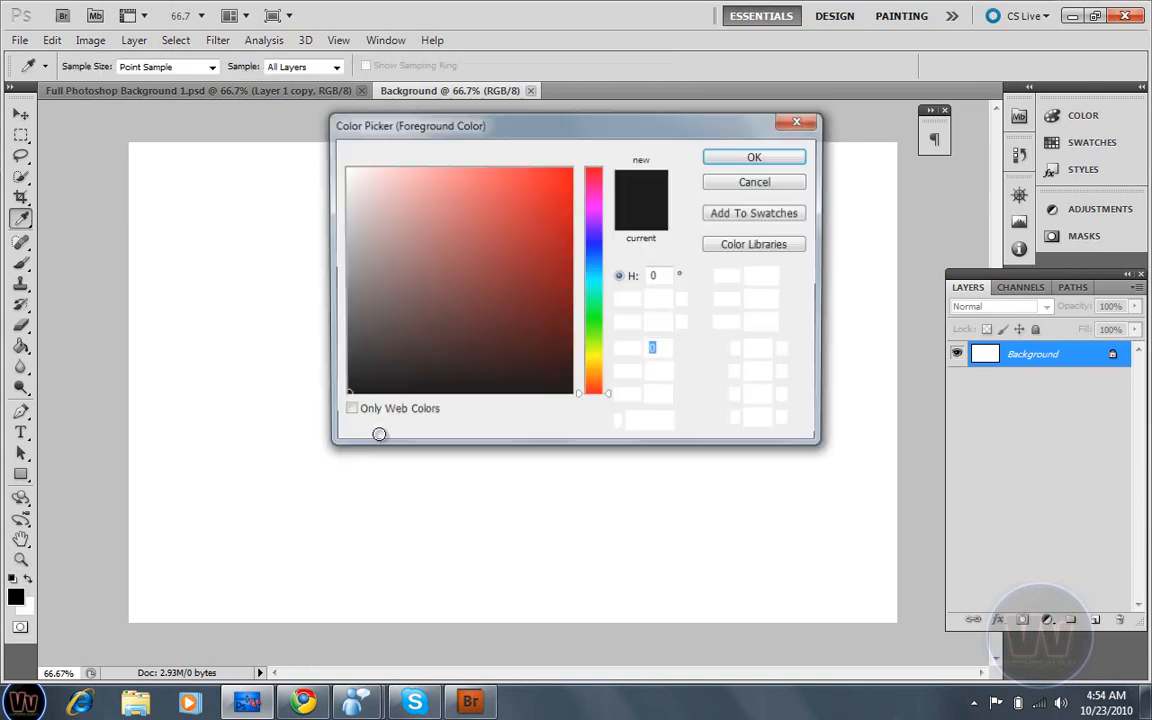
double_click(673, 423)
text(7e7e7e)
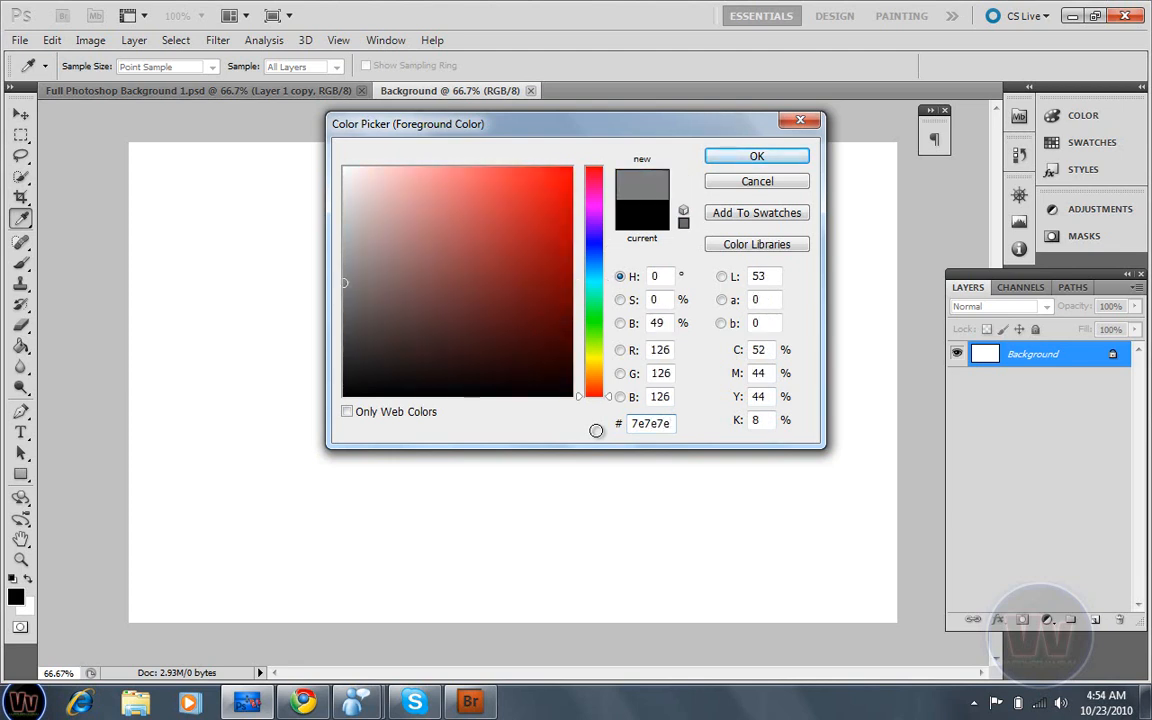
key(Return)
key(z)
key(alt+BackSpace)
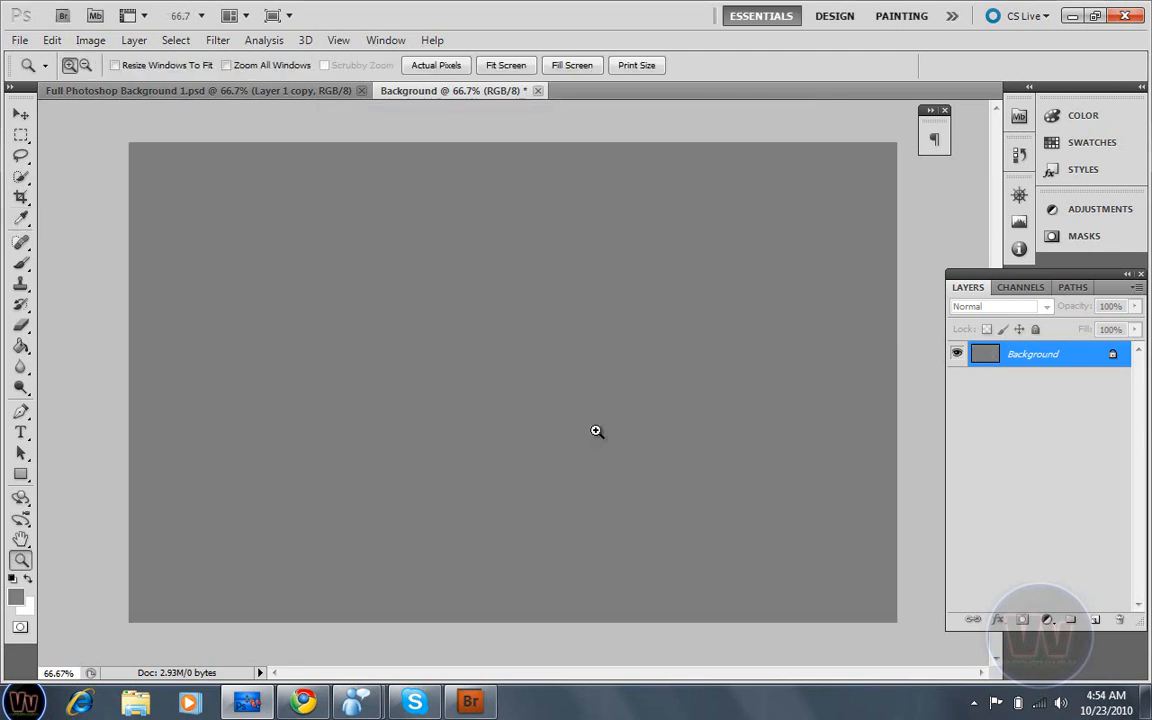
- Compare with the finished wallpaper, and convert the locked background into a regular layer named Background
click(160, 91)
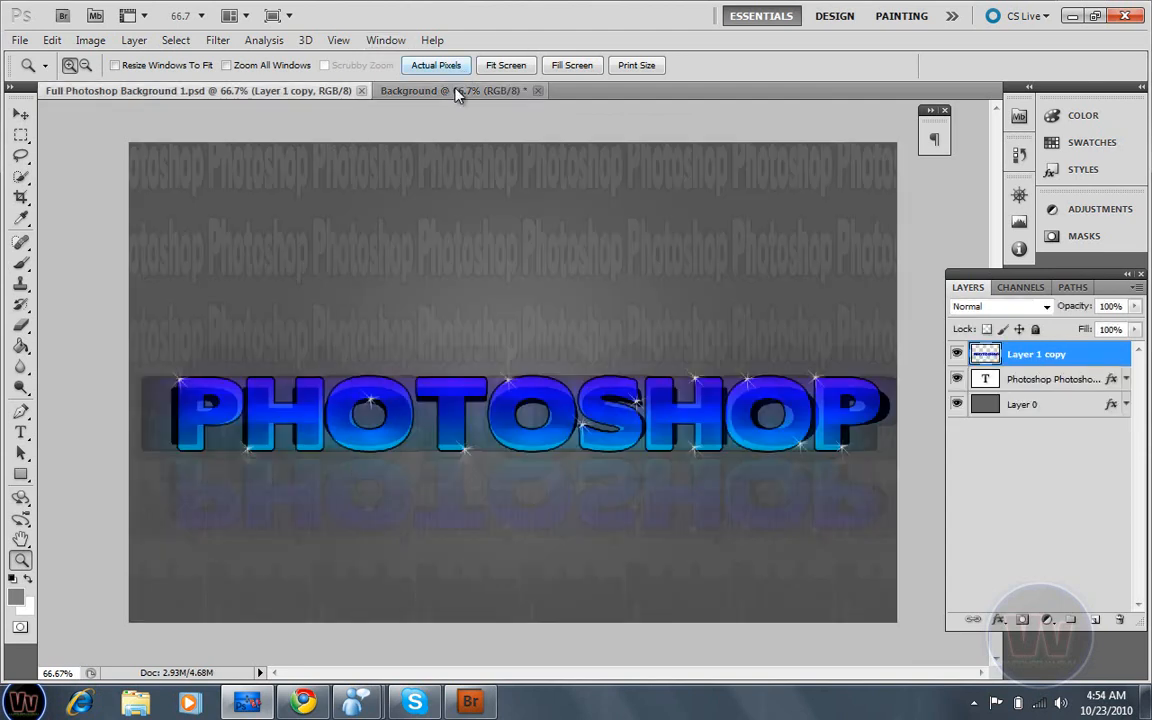
click(456, 91)
double_click(1002, 354)
text(Ba)
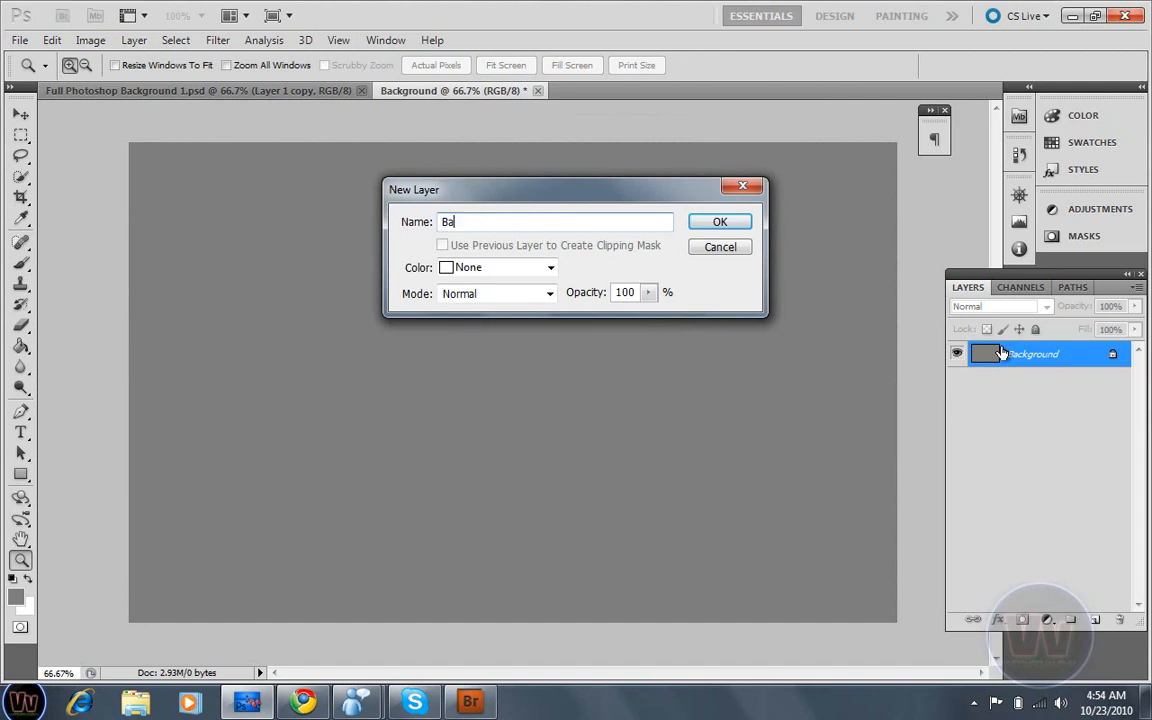
text(ckground)
key(Return)
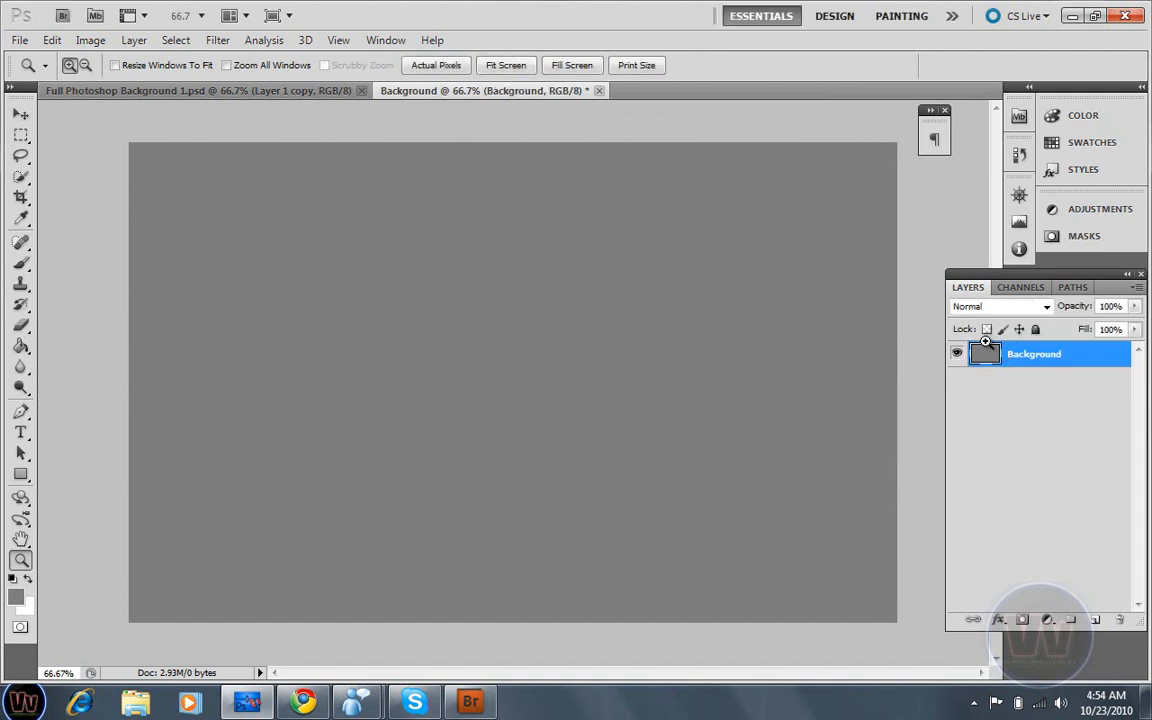
click(21, 433)
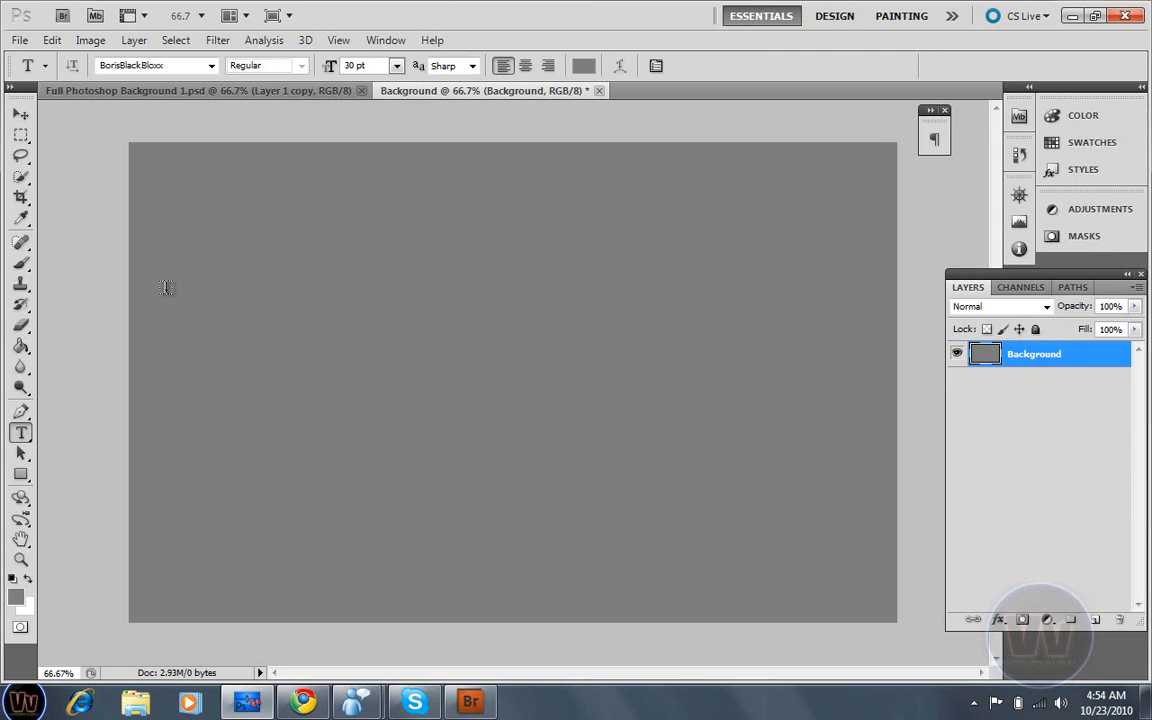
click(166, 288)
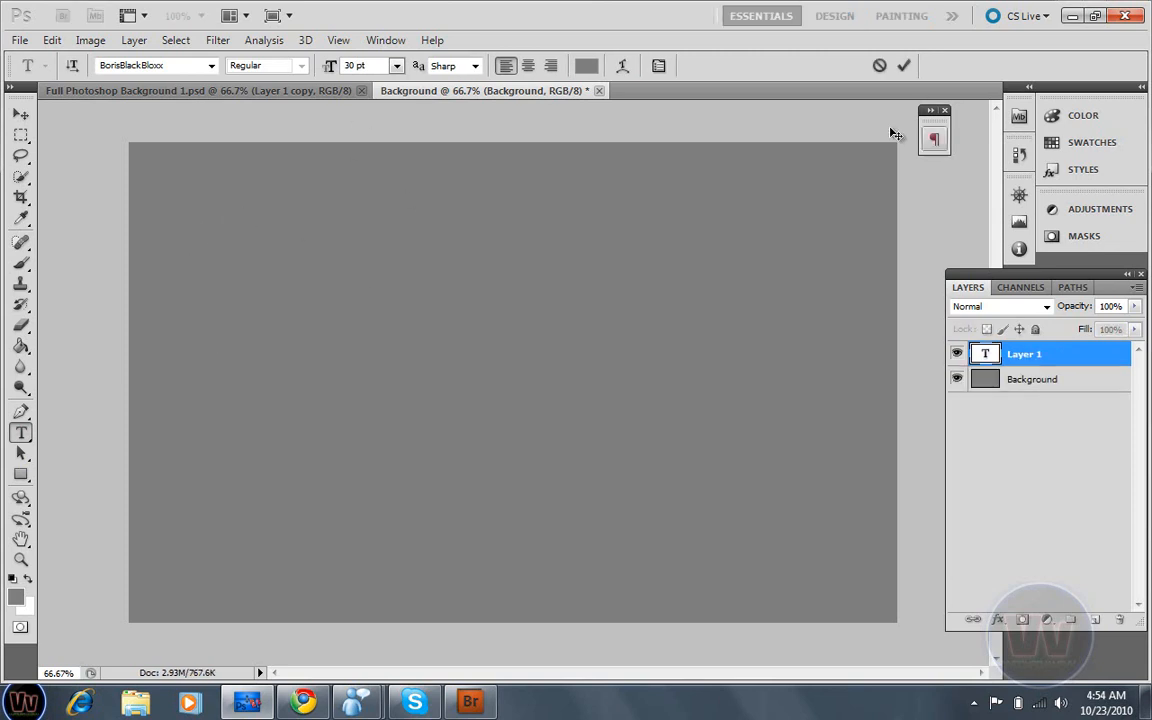
click(879, 65)
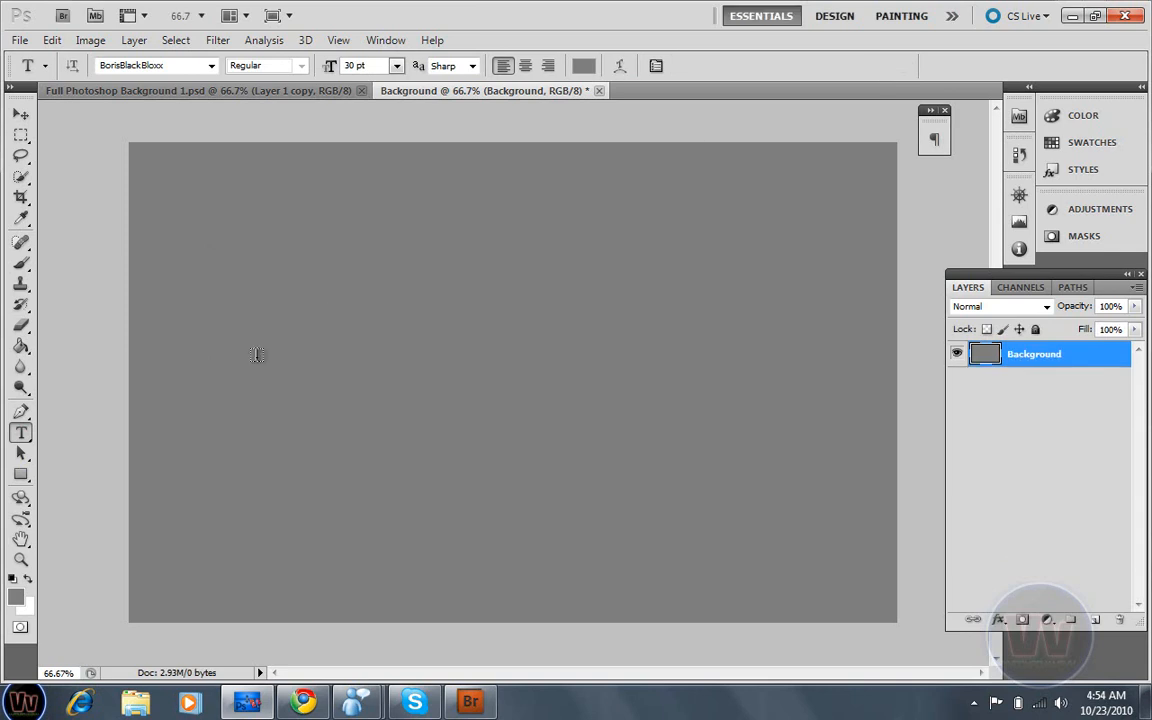
click(350, 255)
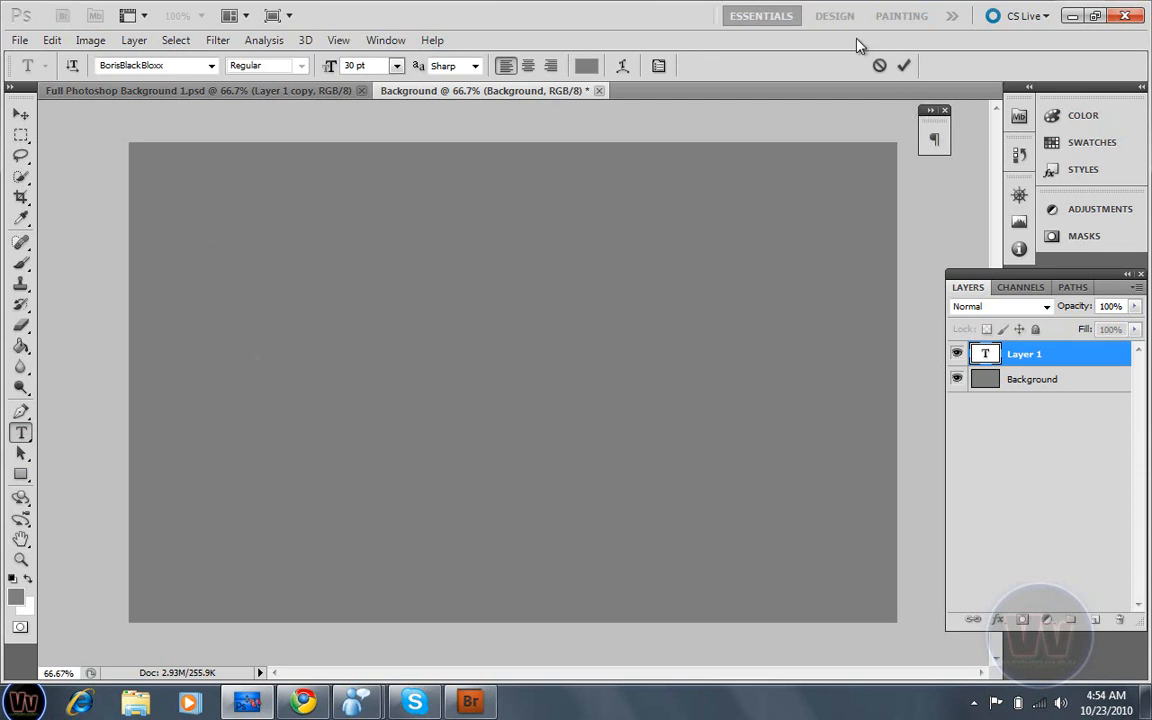
key(Escape)
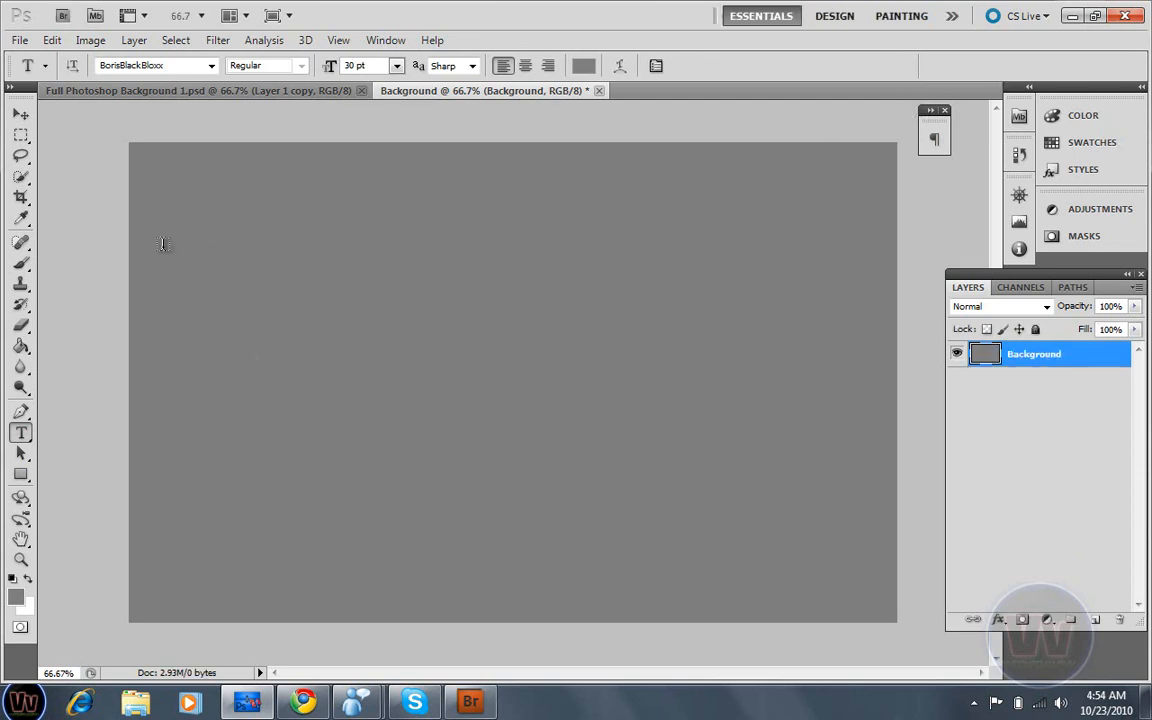
- Create a wide paragraph text box across the upper part of the canvas and set its text color to black, 000000
drag(154, 182, 805, 298)
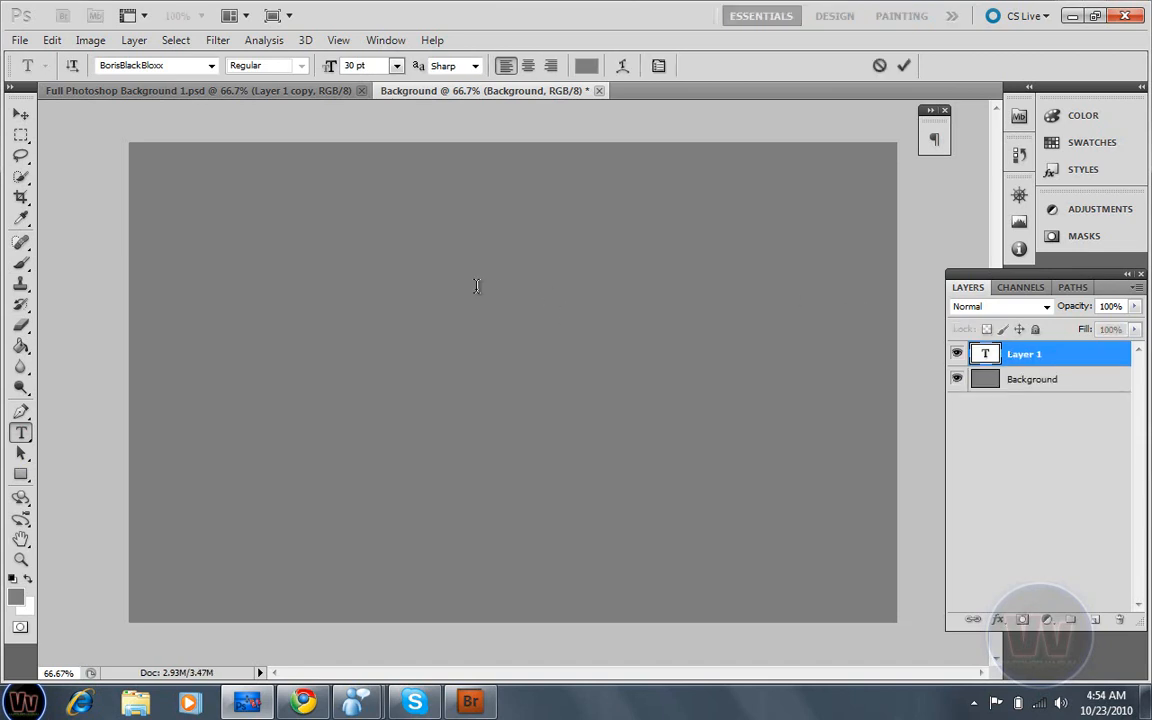
click(586, 65)
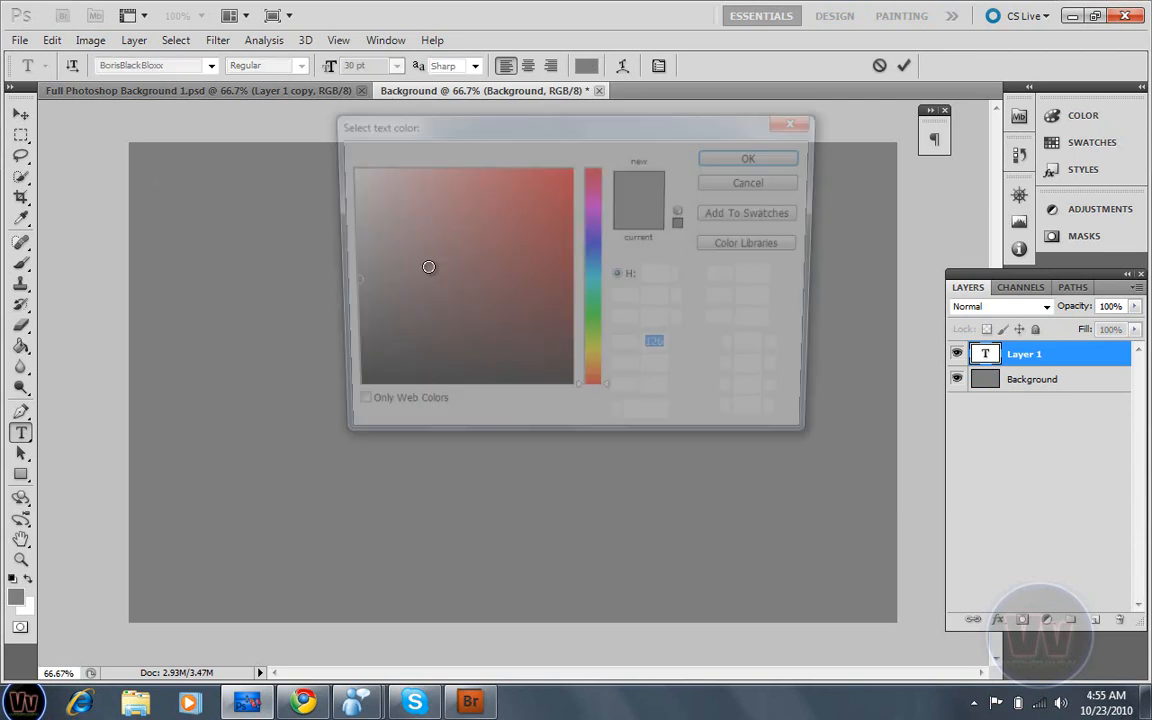
drag(404, 272, 188, 432)
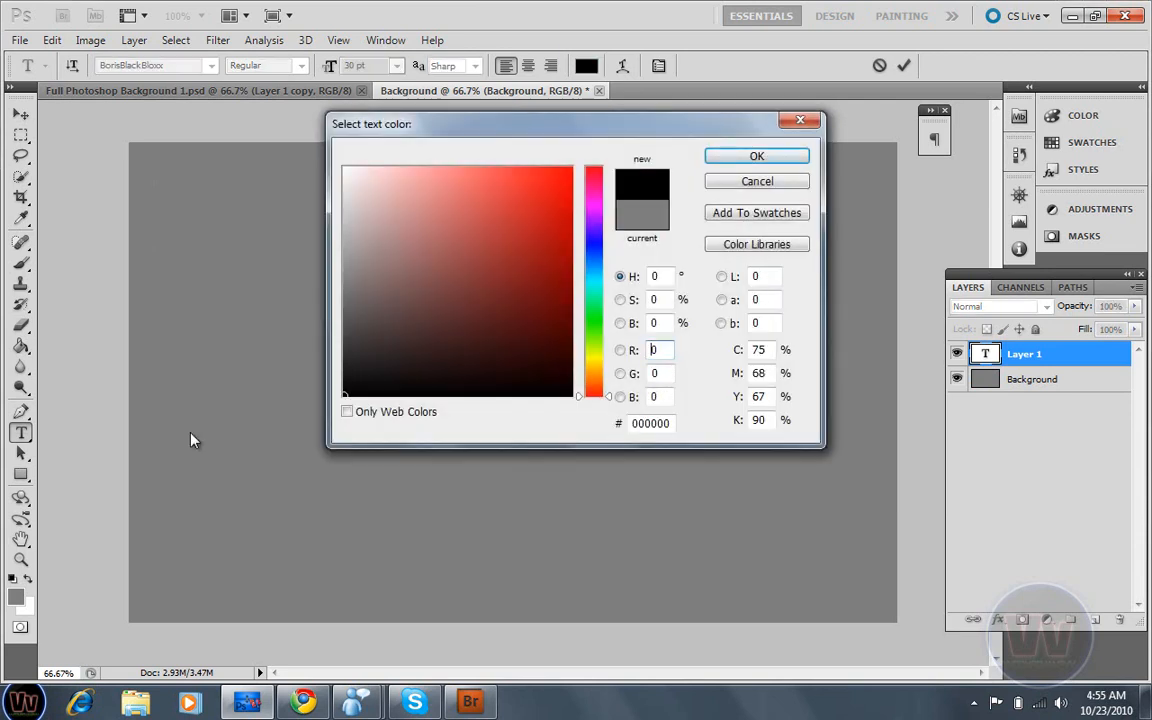
key(Return)
- Enter the word "Photoshop" in the text box
text(Pphto)
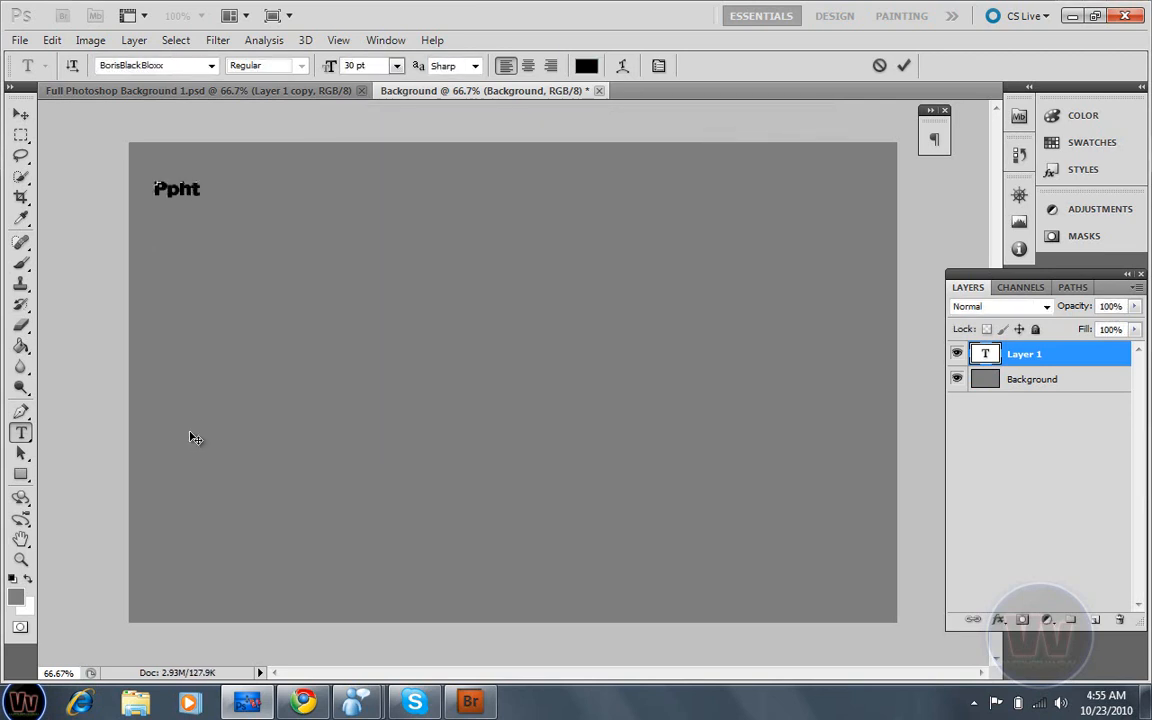
key(BackSpace)
key(BackSpace)
key(BackSpace)
key(BackSpace)
key(BackSpace)
text(Phto==)
key(BackSpace)
key(BackSpace)
key(BackSpace)
key(BackSpace)
text(otoshop)
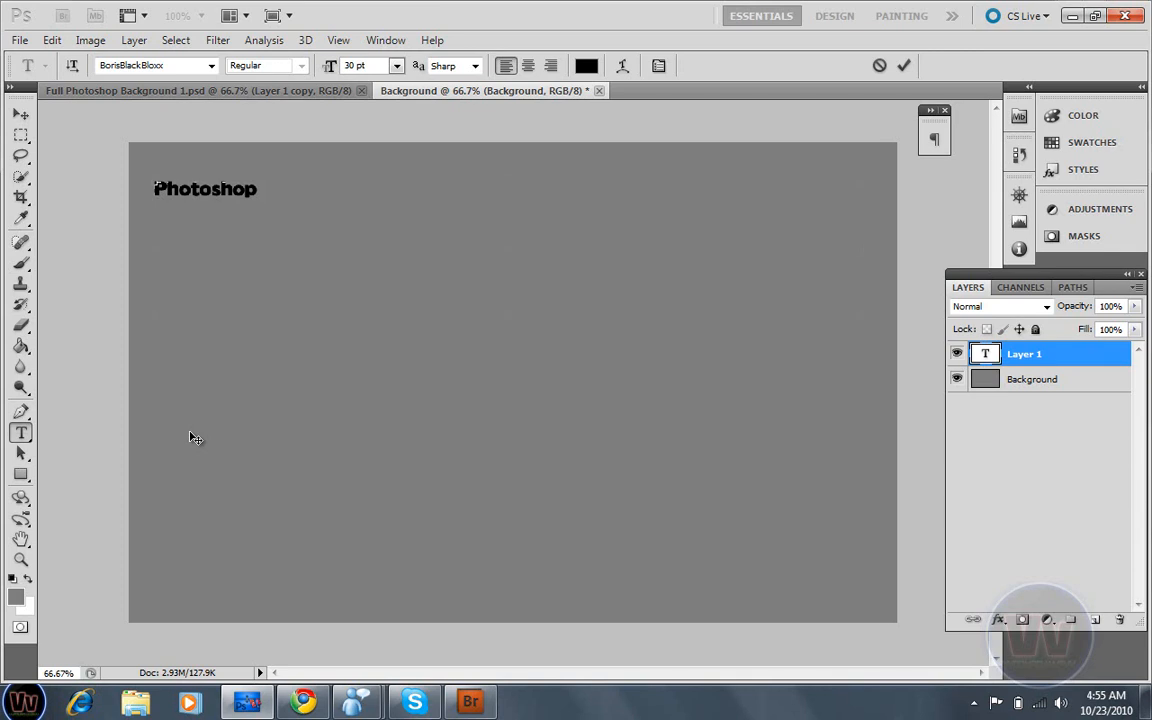
- Copy the word Photoshop and paste it repeatedly to make a row of six spaced words
key(ctrl+a)
key(ctrl+c)
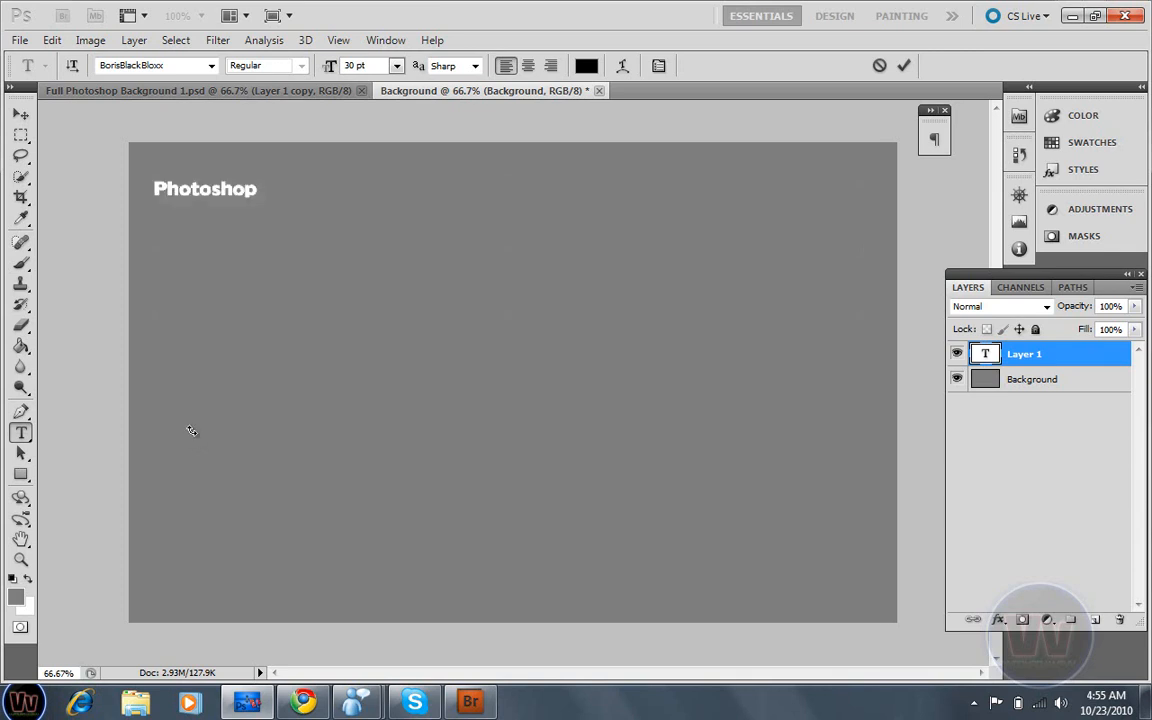
key(ctrl+h)
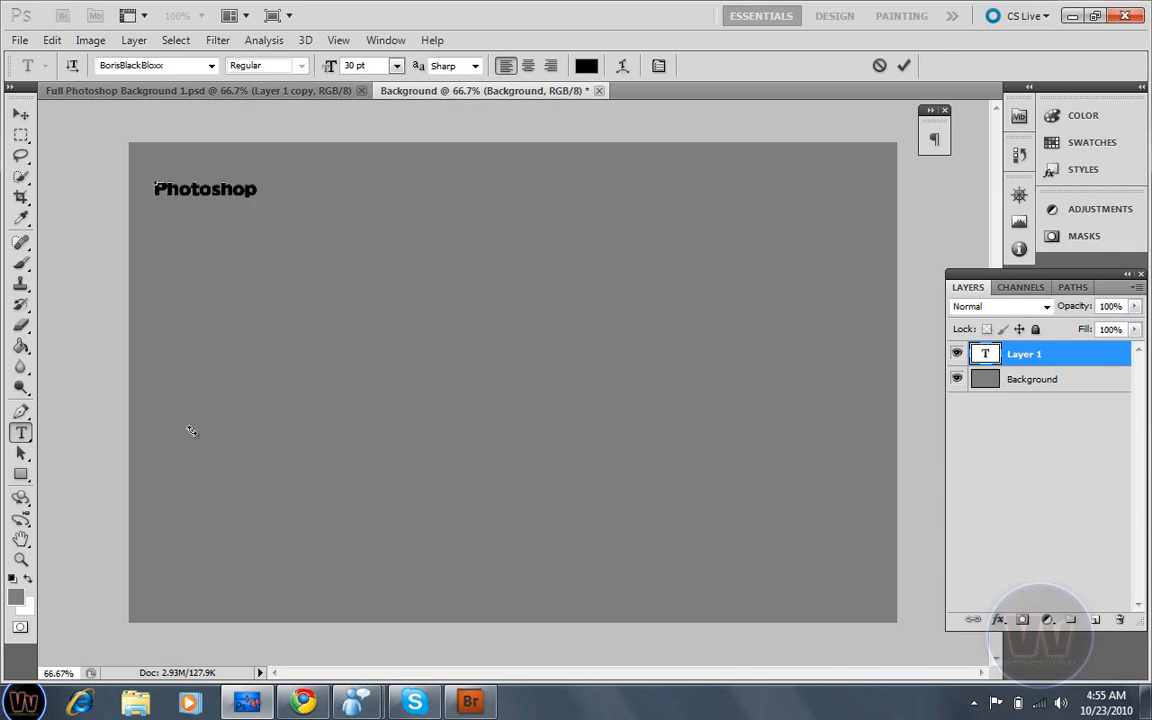
key(ctrl+v)
key(ctrl+v)
key(ctrl+v)
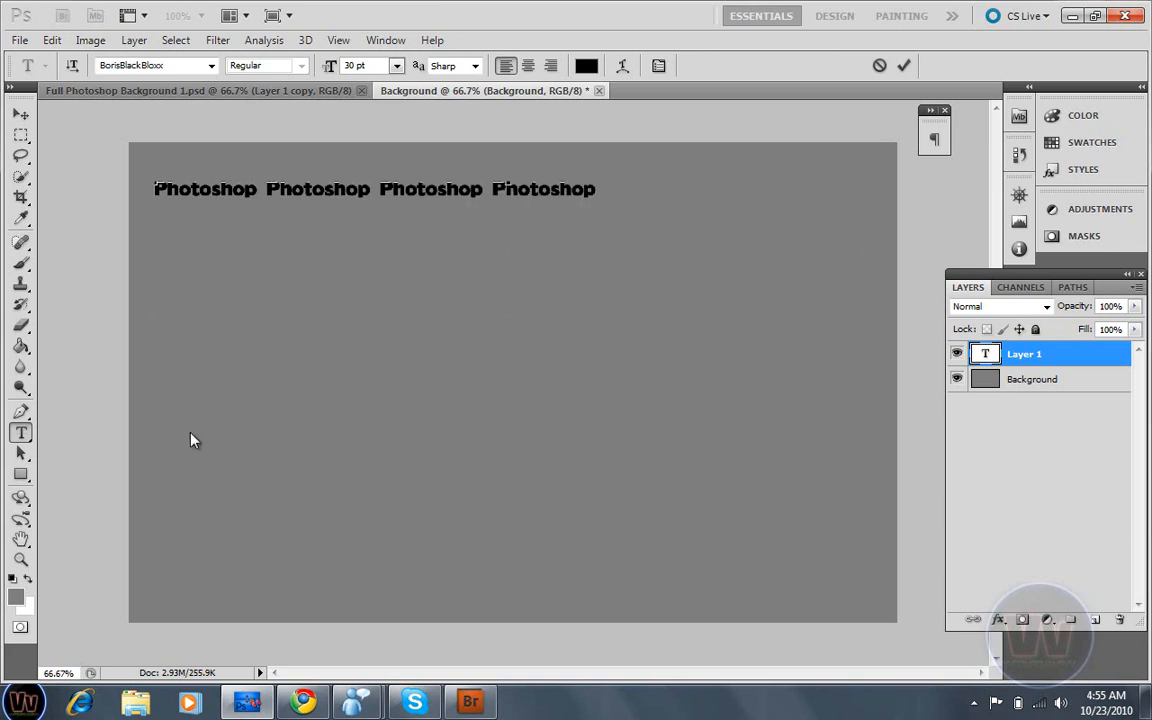
key(ctrl+v)
key(ctrl+v)
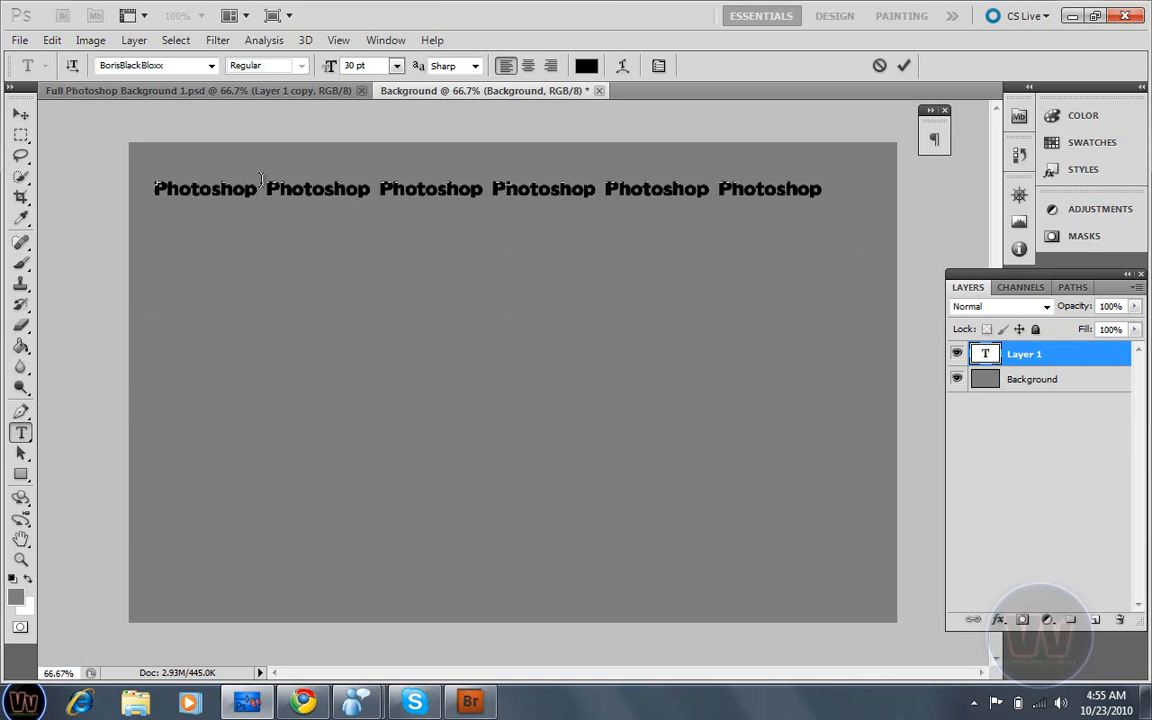
double_click(217, 190)
drag(217, 190, 312, 159)
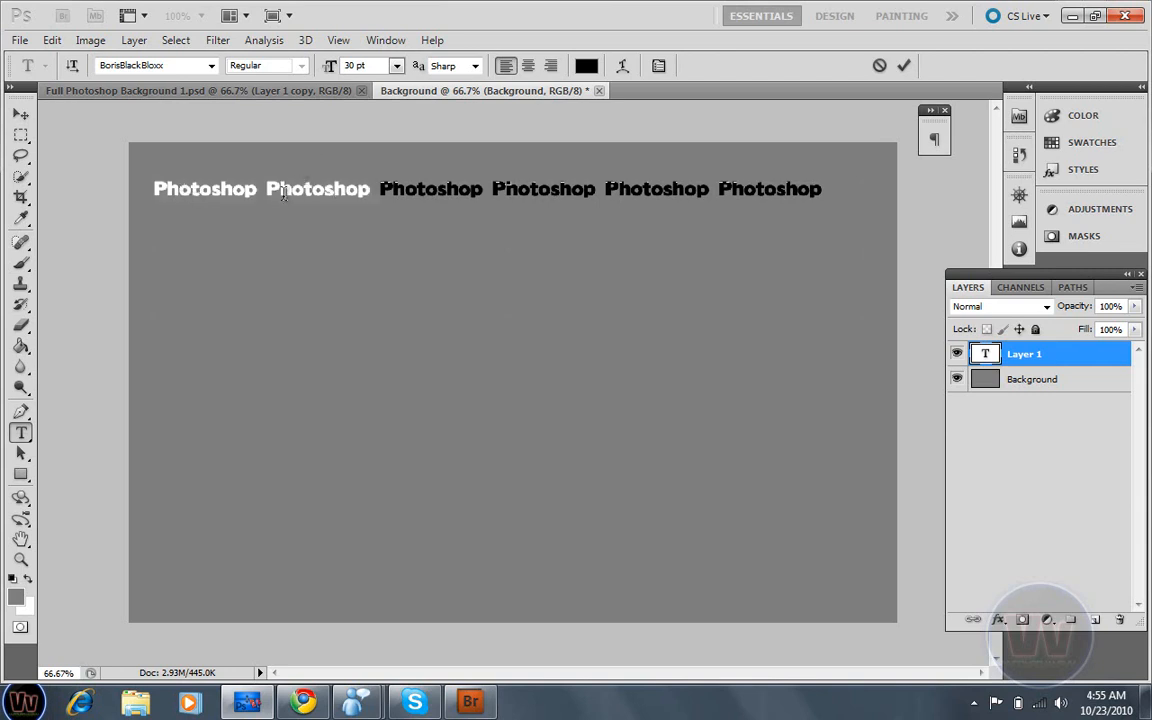
click(369, 206)
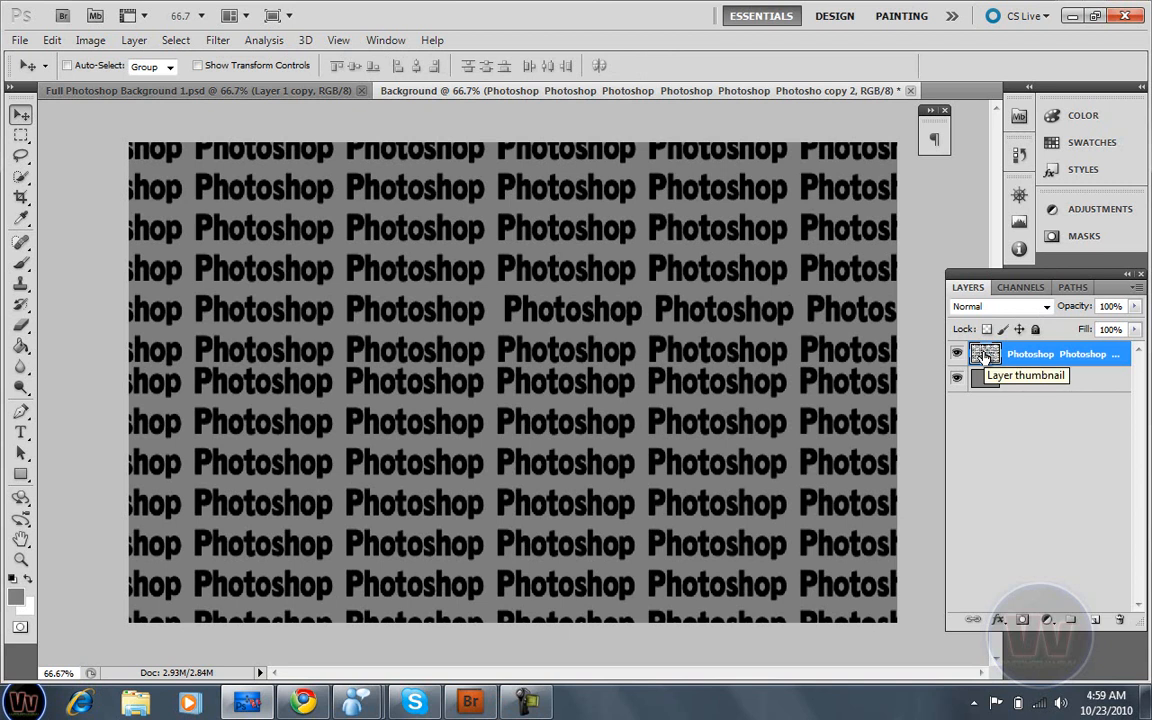
- Compare with the finished wallpaper, and give the repeated text layer a linear black-to-white Gradient Overlay and a 3 px black outside Stroke
click(280, 97)
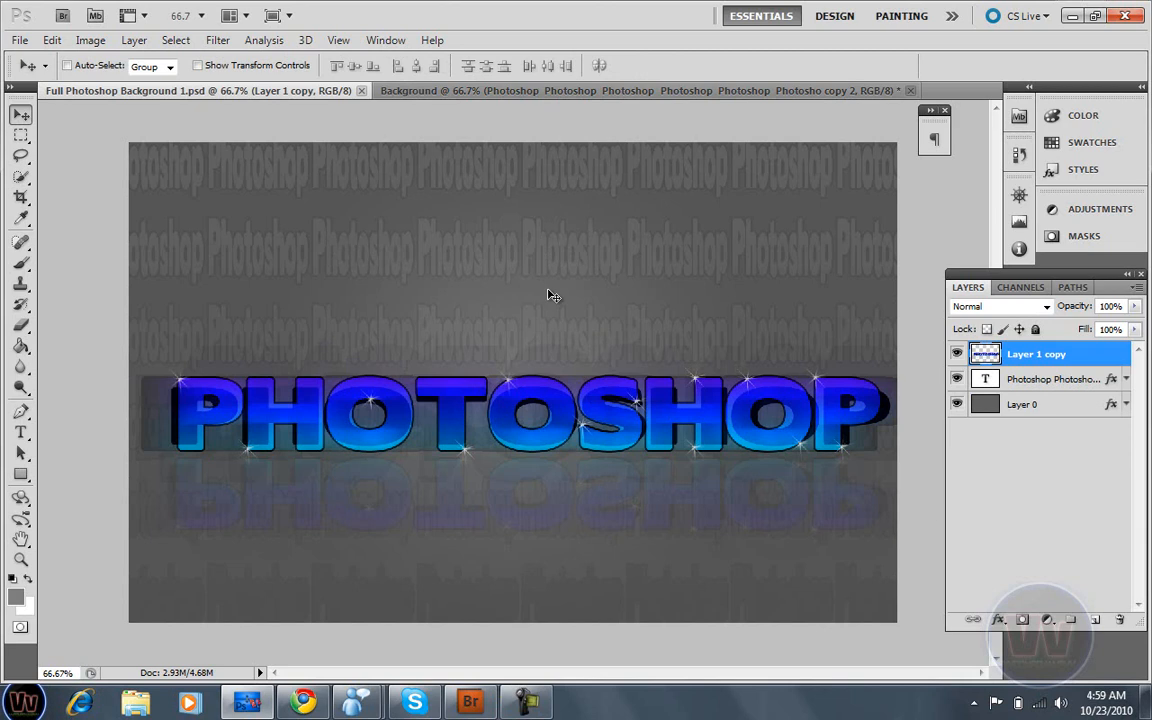
click(468, 92)
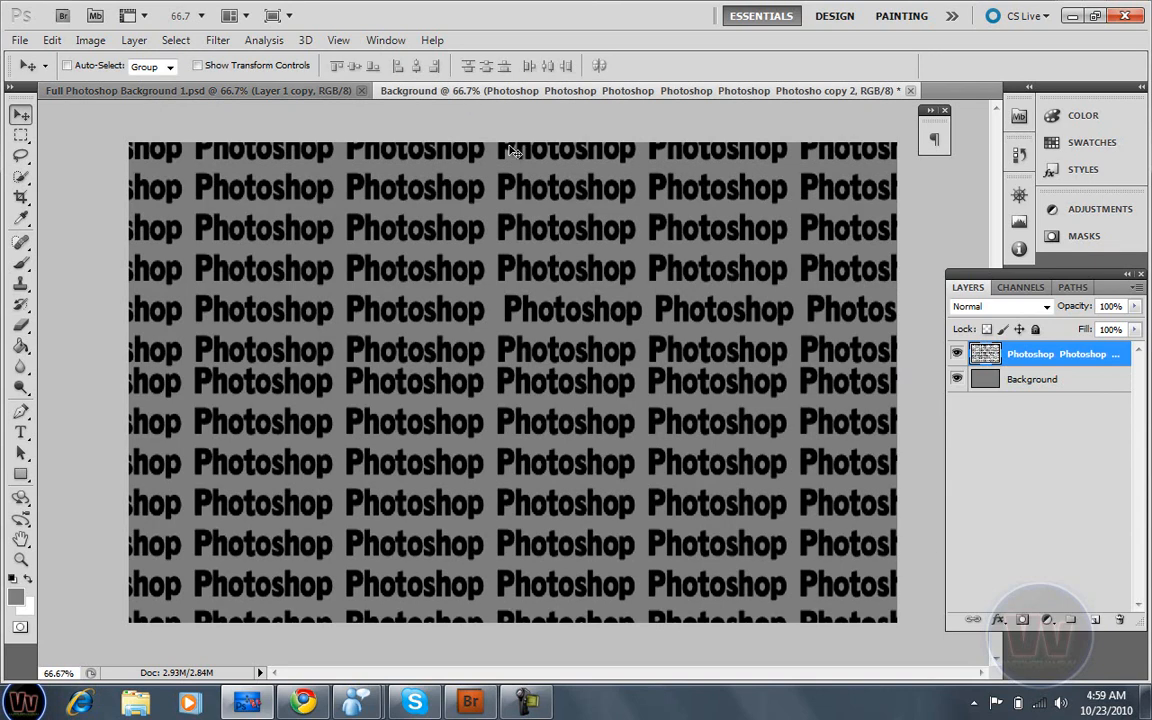
right_click(1005, 354)
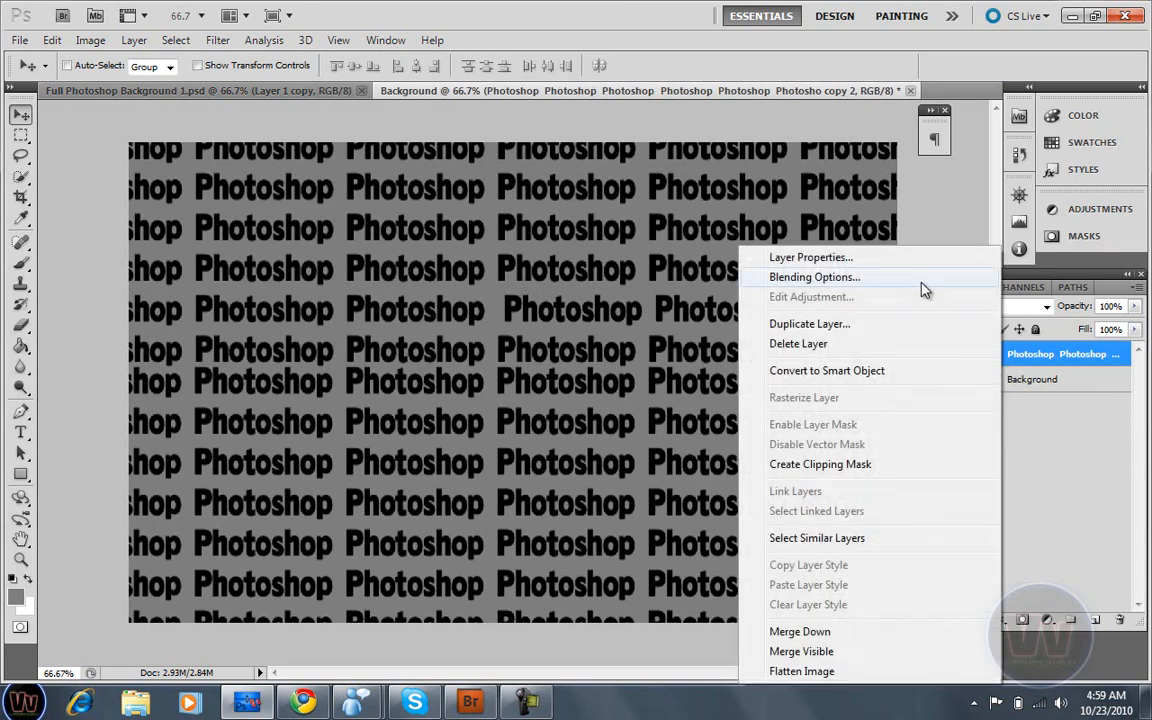
click(922, 283)
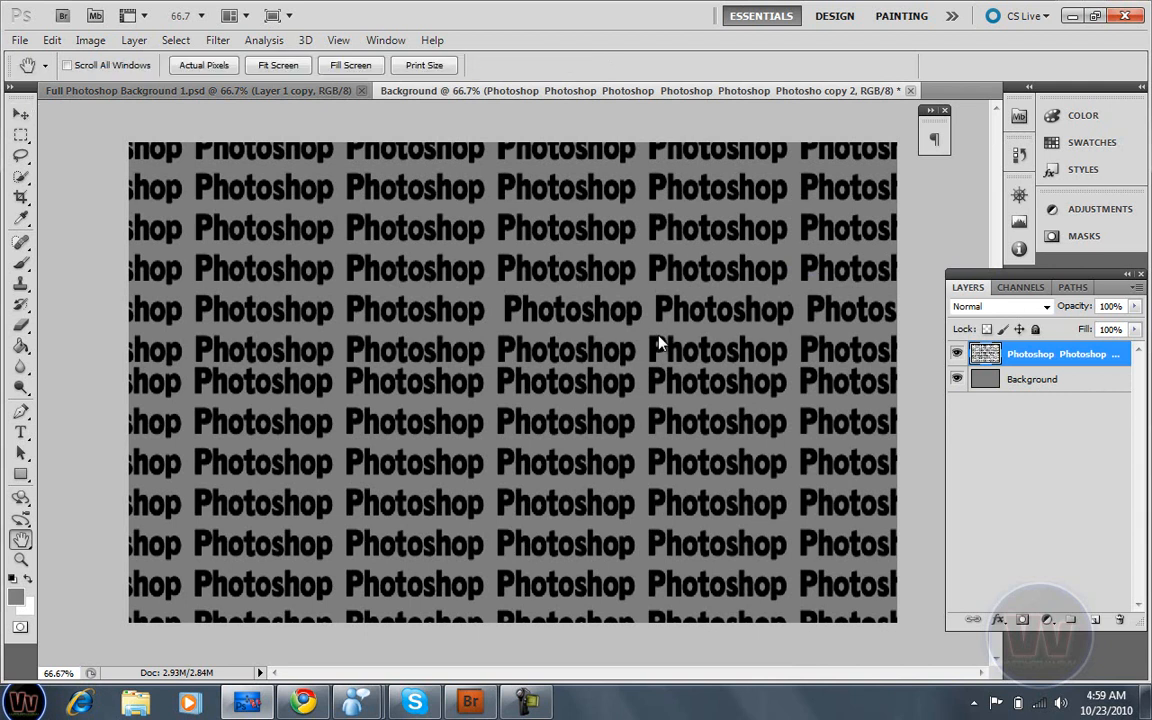
click(728, 413)
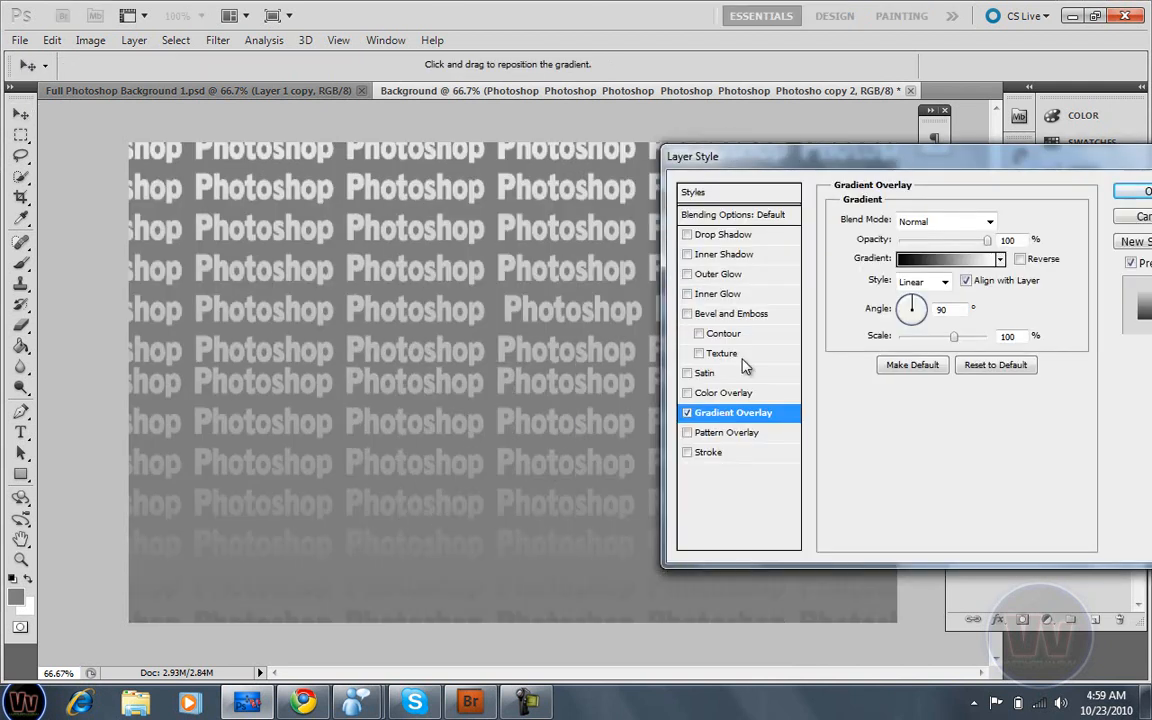
click(708, 453)
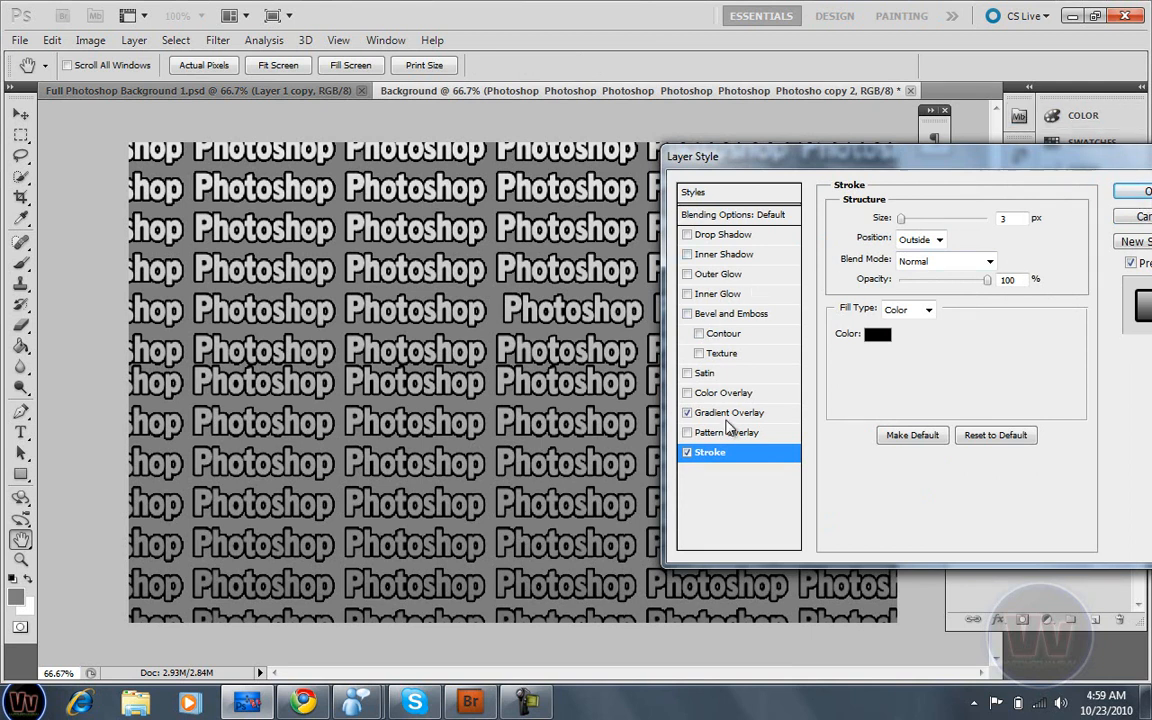
- Shift the Gradient Overlay downward across the repeated Photoshop text and apply the layer styles
click(730, 413)
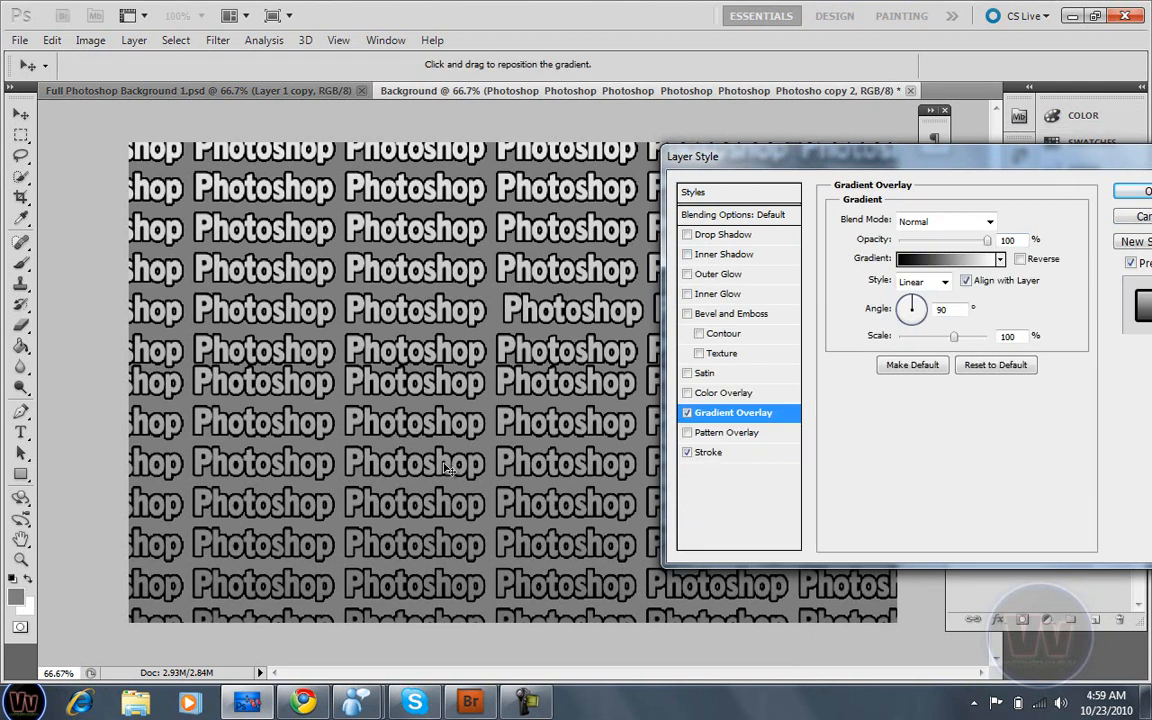
drag(442, 268, 482, 491)
mouse_move(482, 490)
mouse_down()
mouse_move(420, 516)
mouse_move(423, 456)
mouse_move(474, 468)
mouse_up()
click(1135, 191)
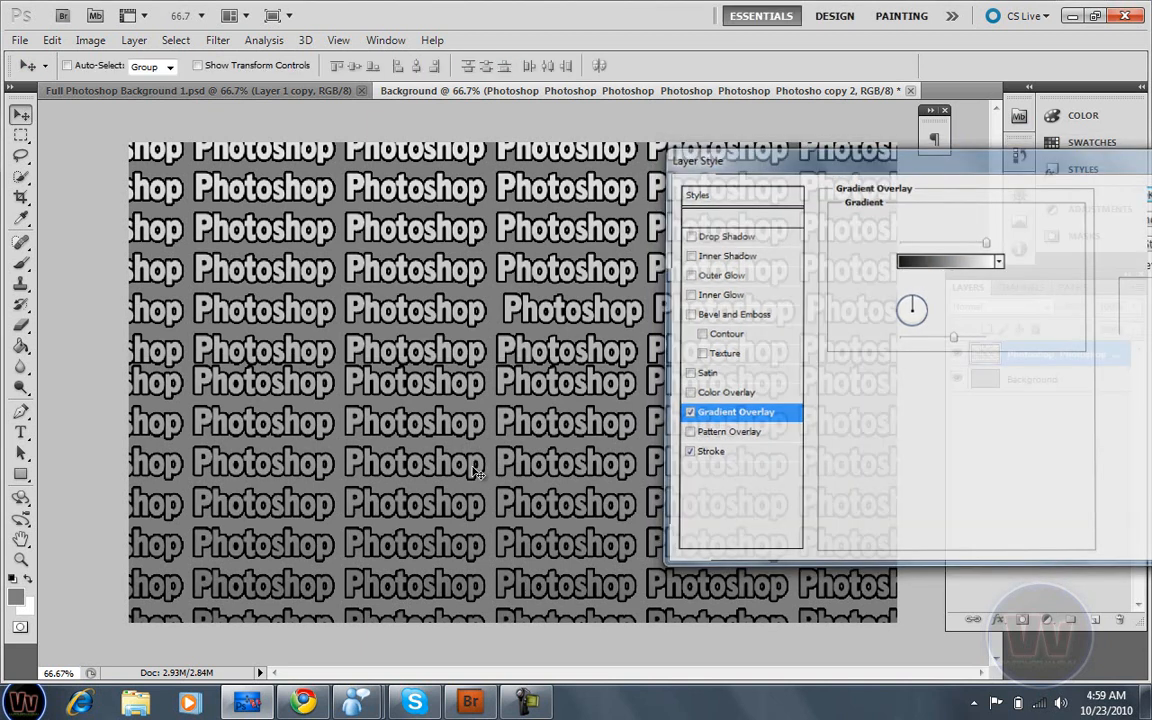
- Lower the opacity of the repeated Photoshop text layer to 3% and collapse its effects list
click(1134, 306)
drag(1104, 333, 1063, 331)
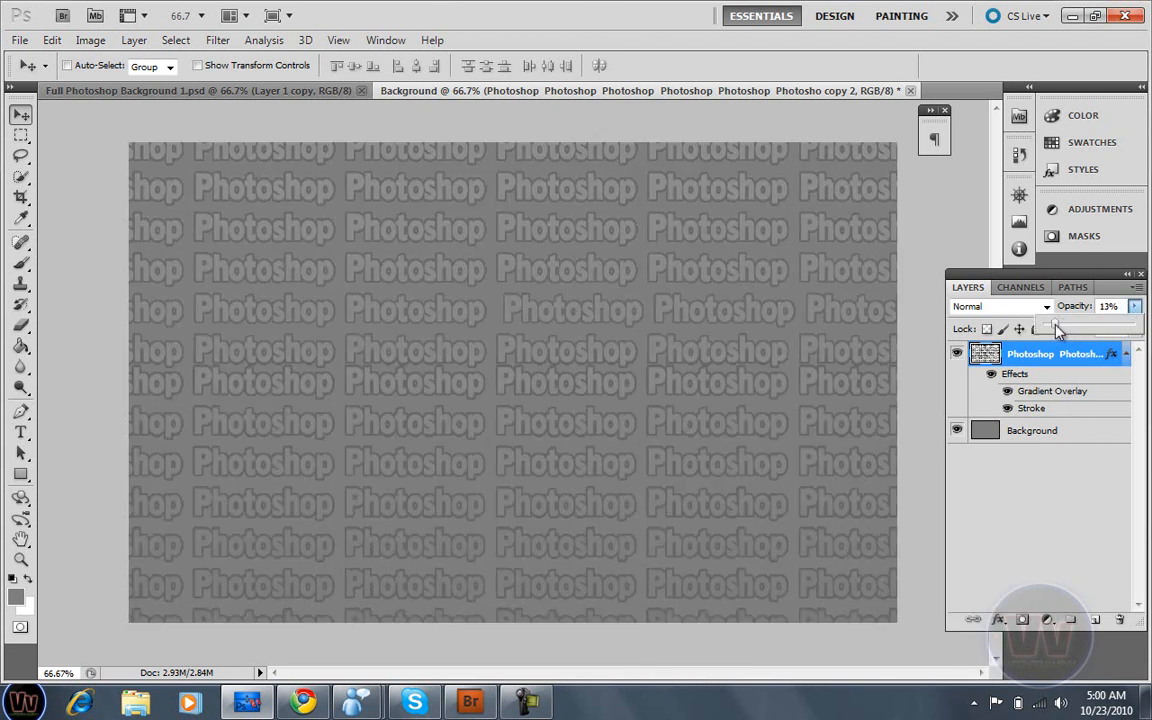
drag(1057, 331, 1047, 331)
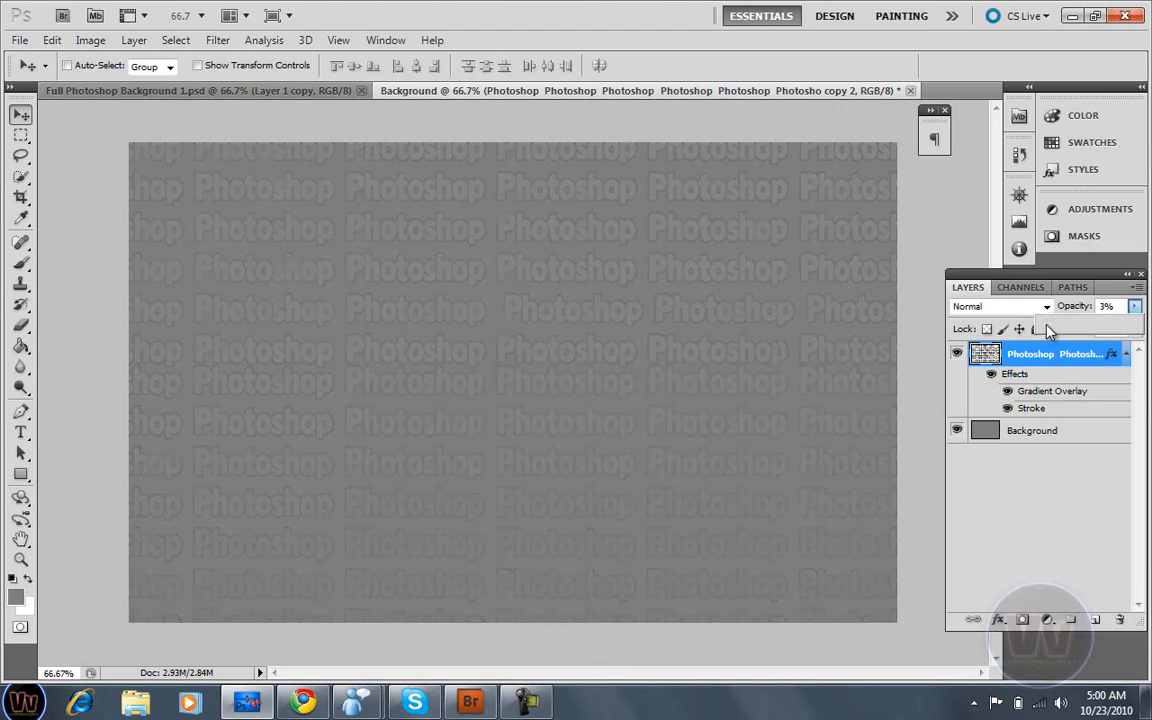
click(1126, 354)
click(1126, 354)
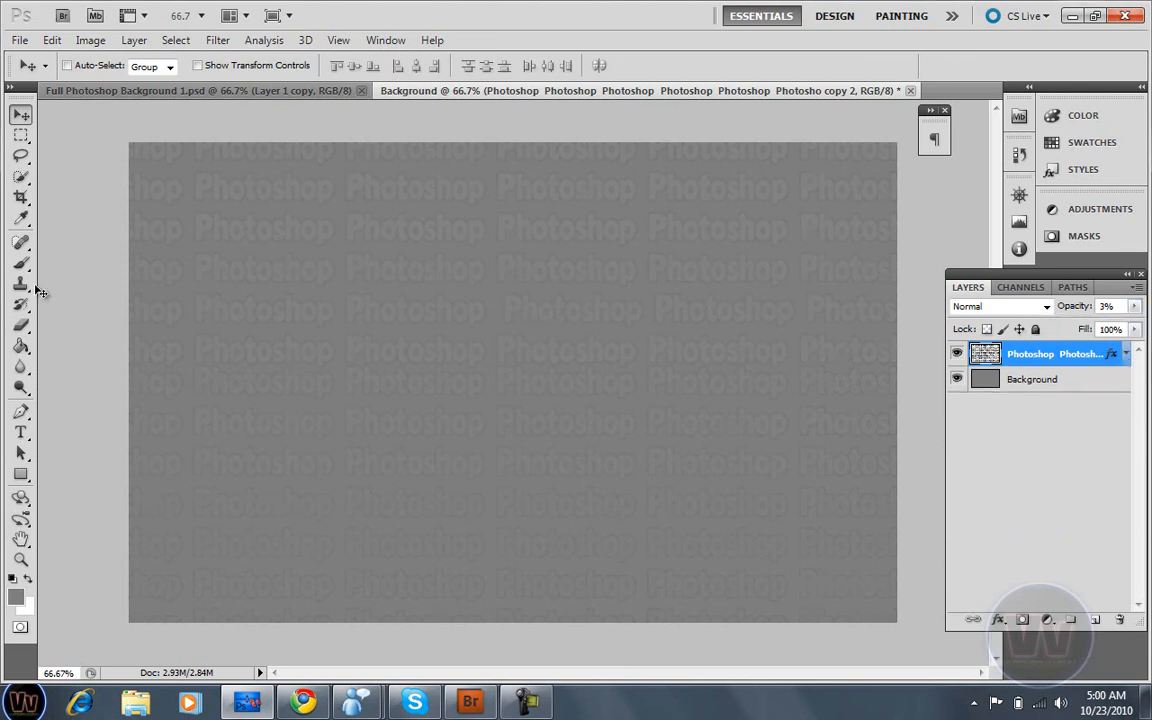
- Add the title PHOTOSHOP in black BorisBlackBloxx and enlarge it to about 197 pt so it spans the middle of the canvas
click(20, 432)
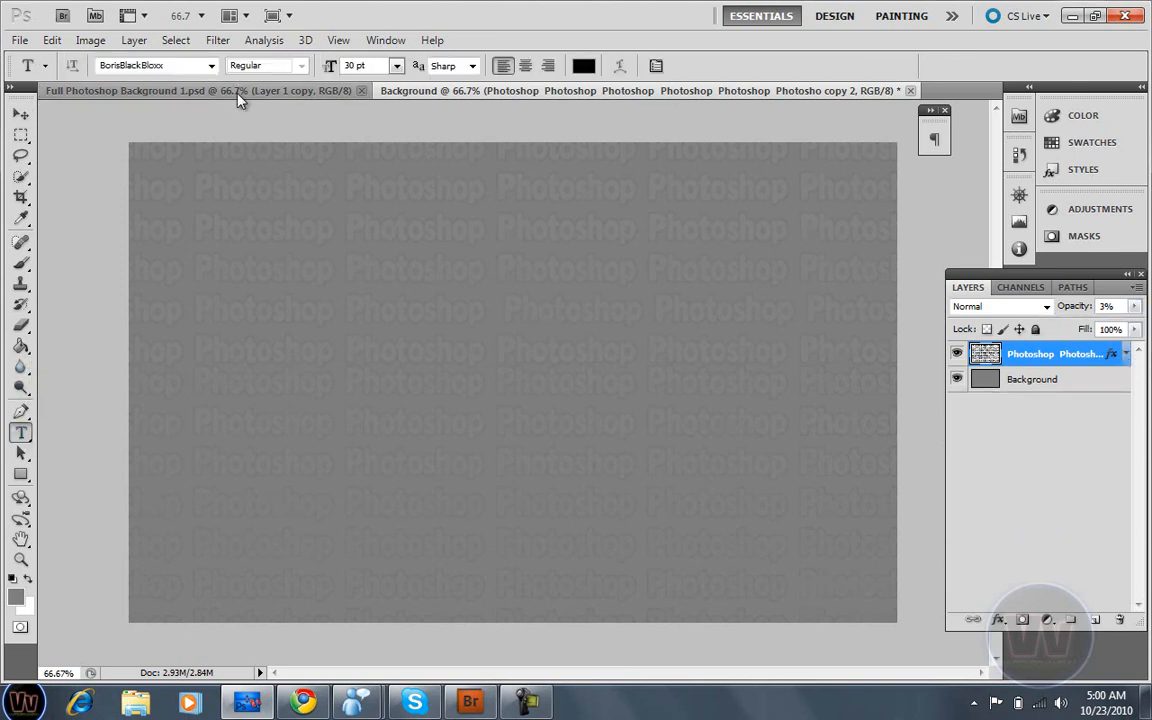
click(237, 95)
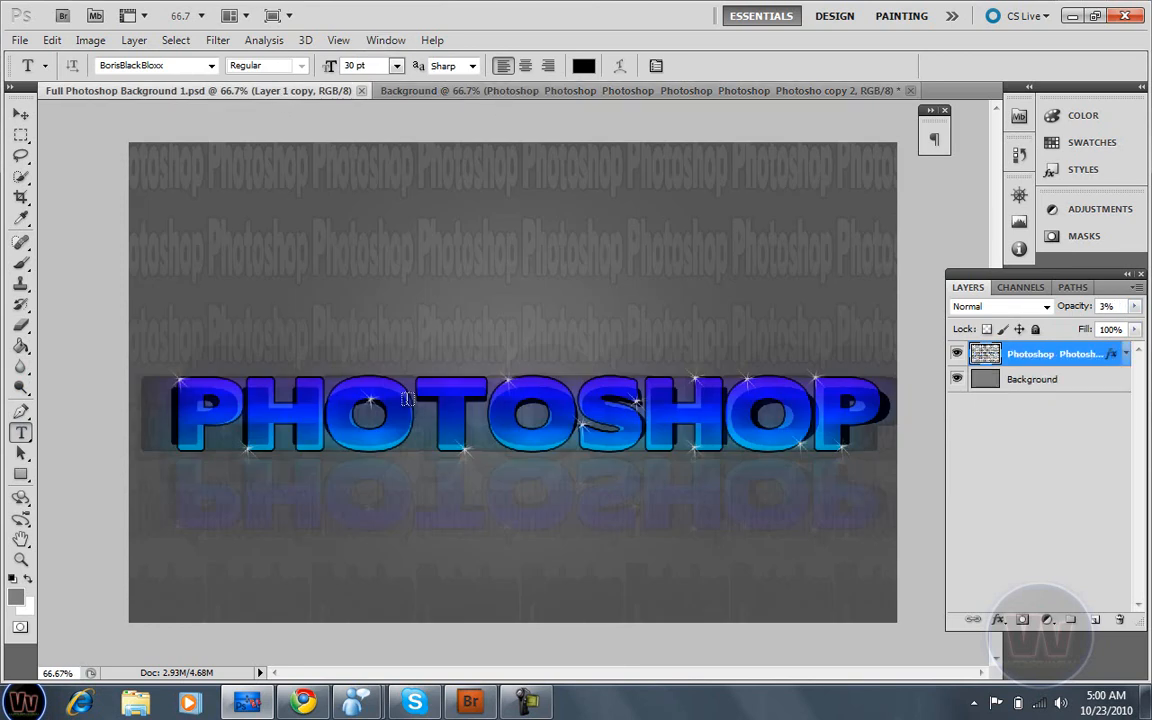
click(440, 88)
click(476, 334)
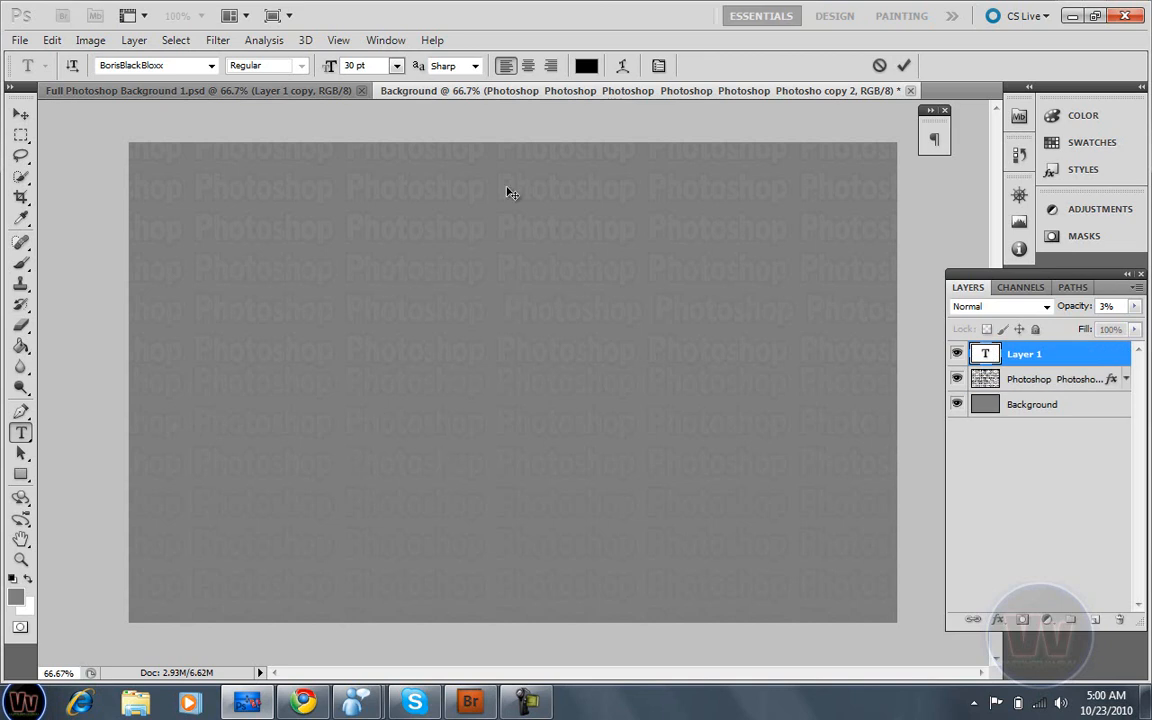
click(396, 66)
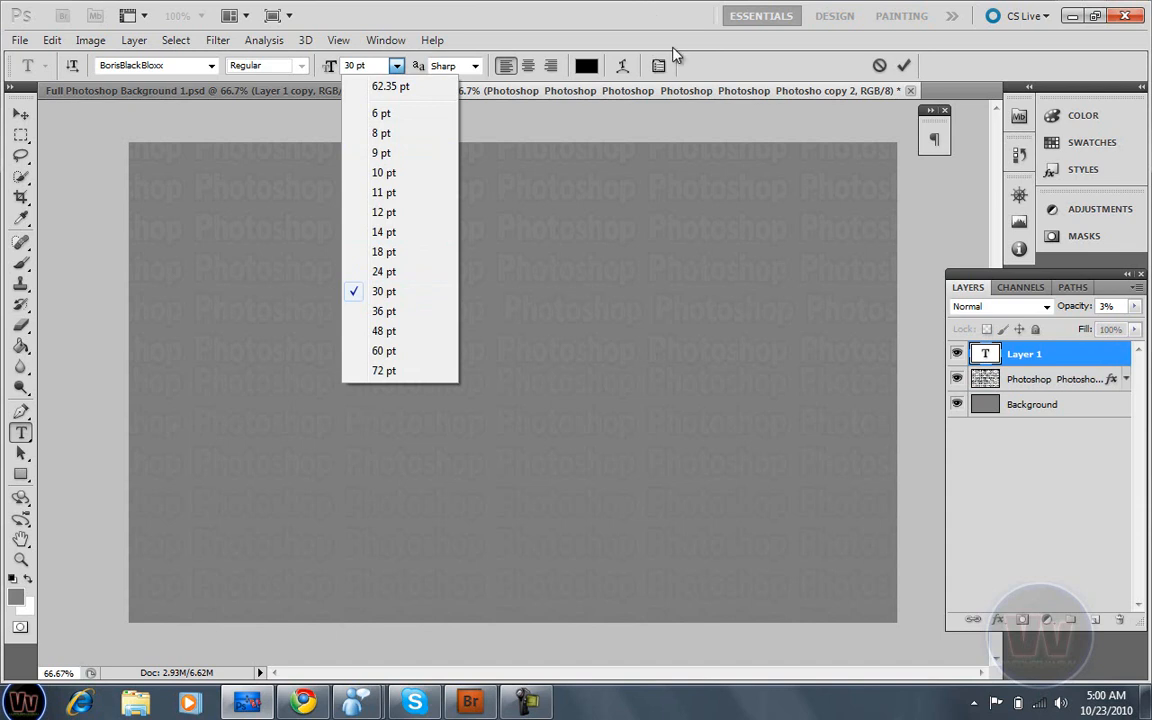
click(730, 41)
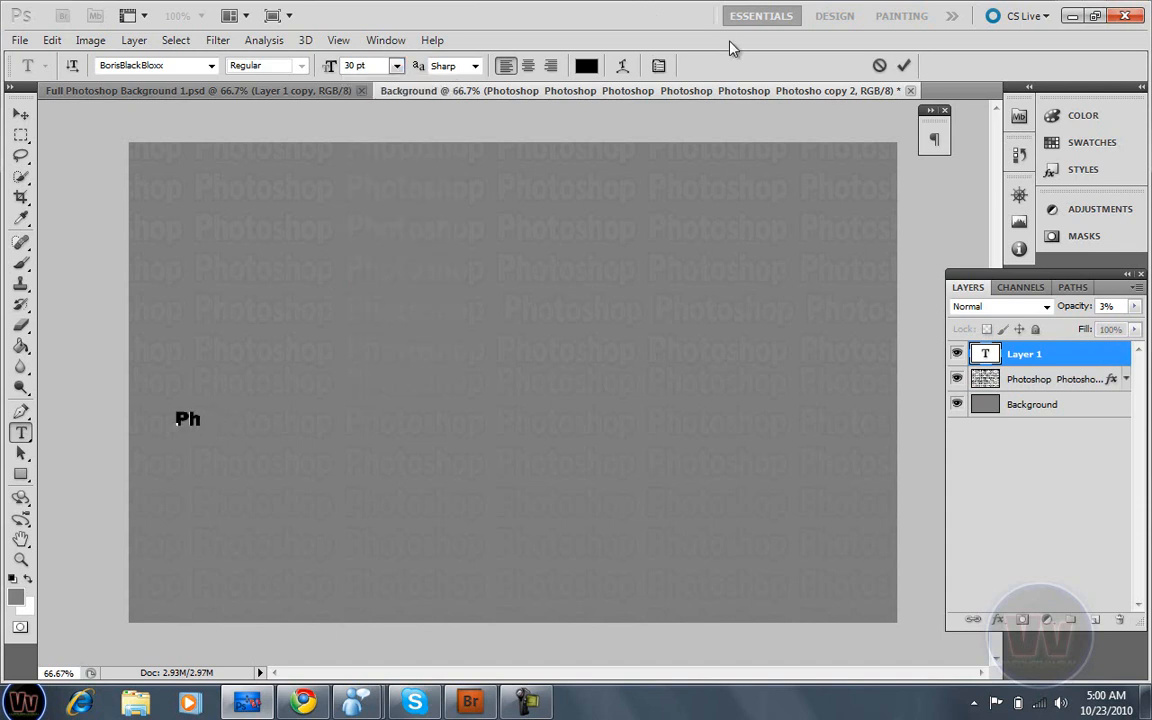
text(OTOSHOP)
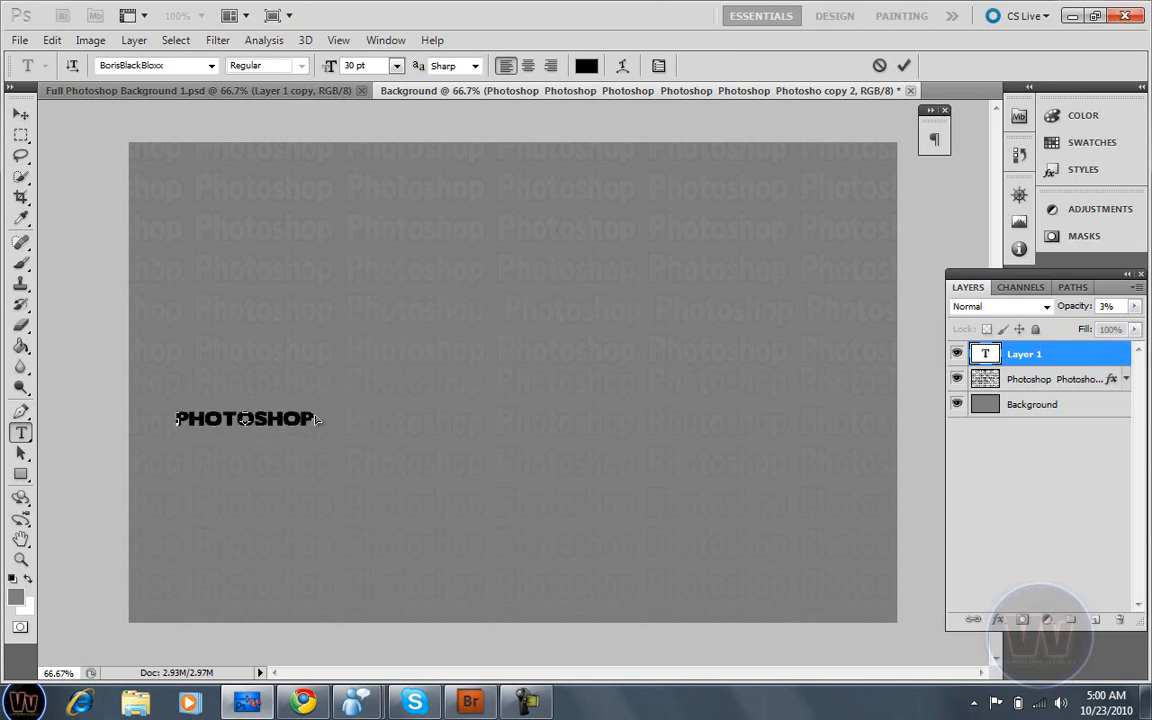
drag(314, 405, 849, 256)
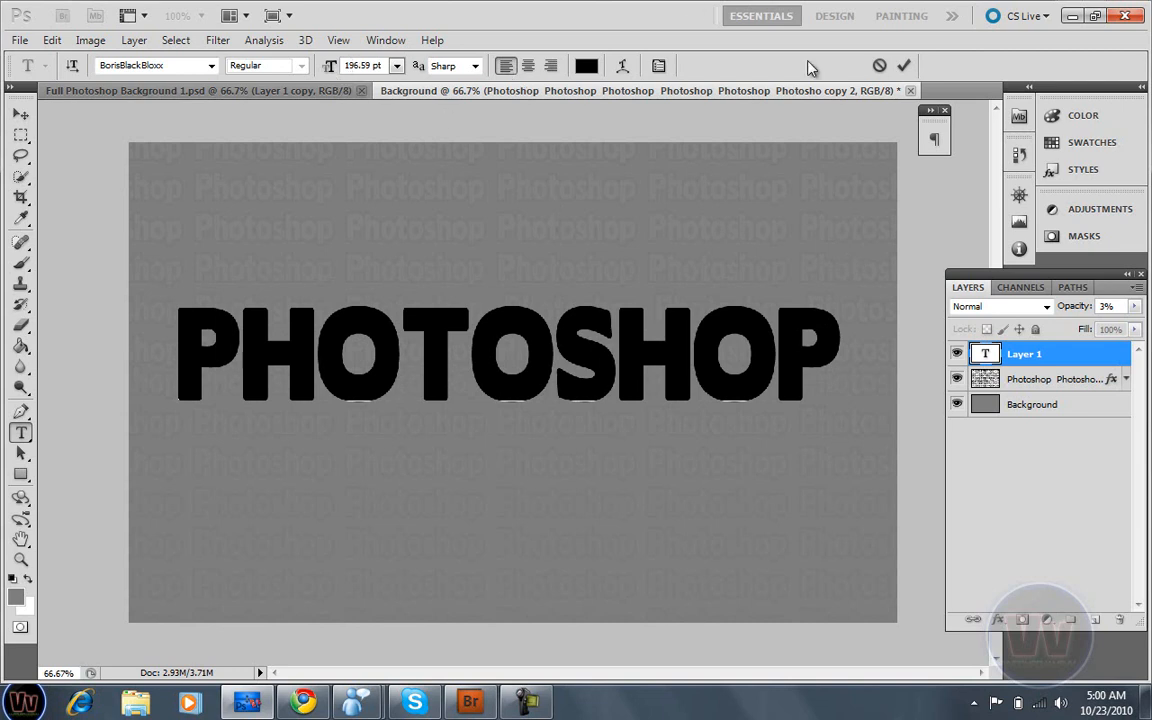
click(903, 66)
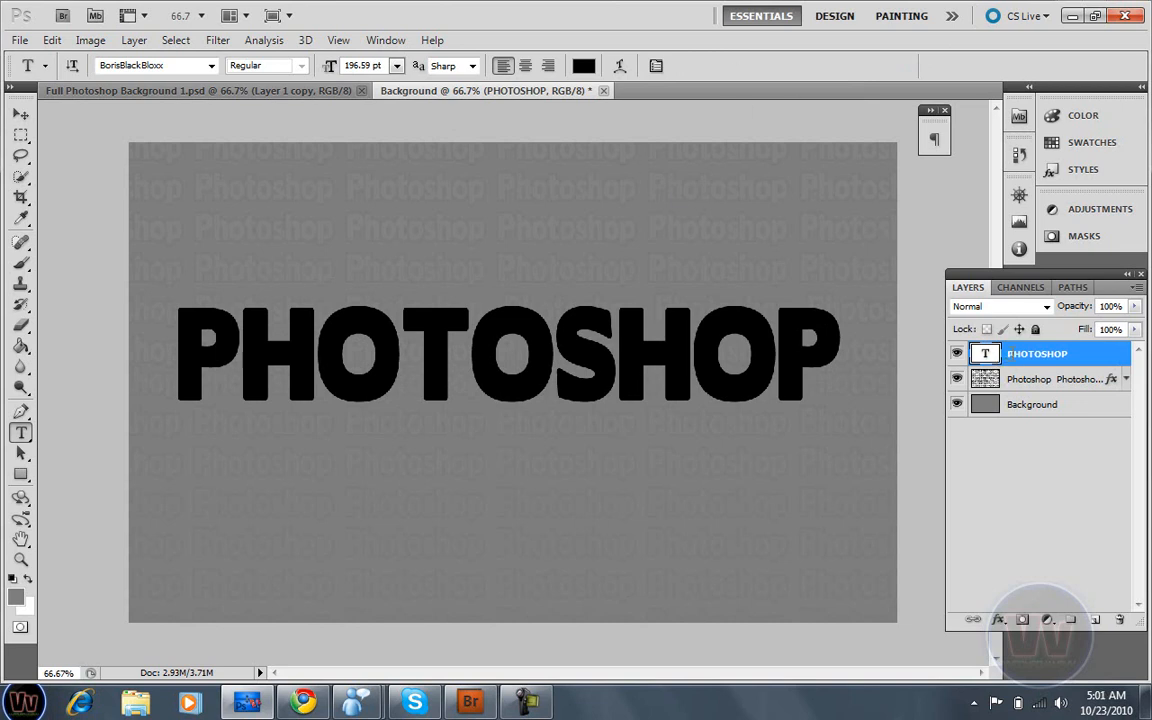
double_click(1012, 358)
double_click(986, 353)
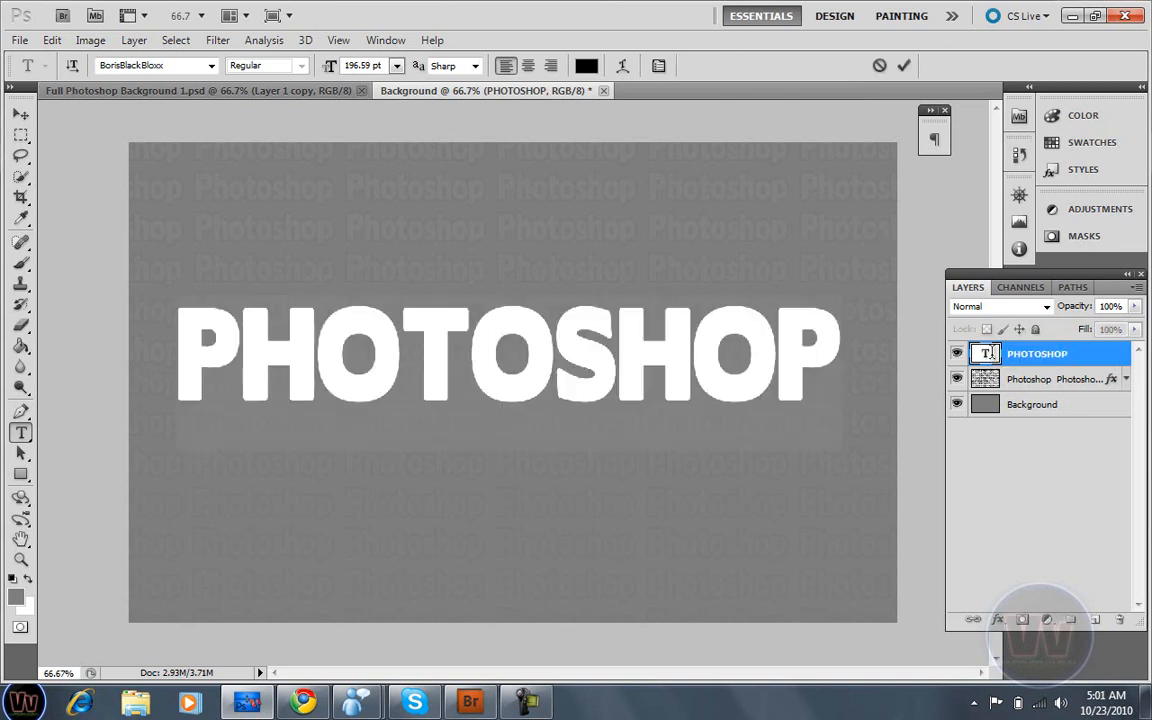
click(904, 66)
- Add a Gradient Overlay to the PHOTOSHOP title layer and change the gradient's black starting stop to a bright light blue
right_click(1011, 360)
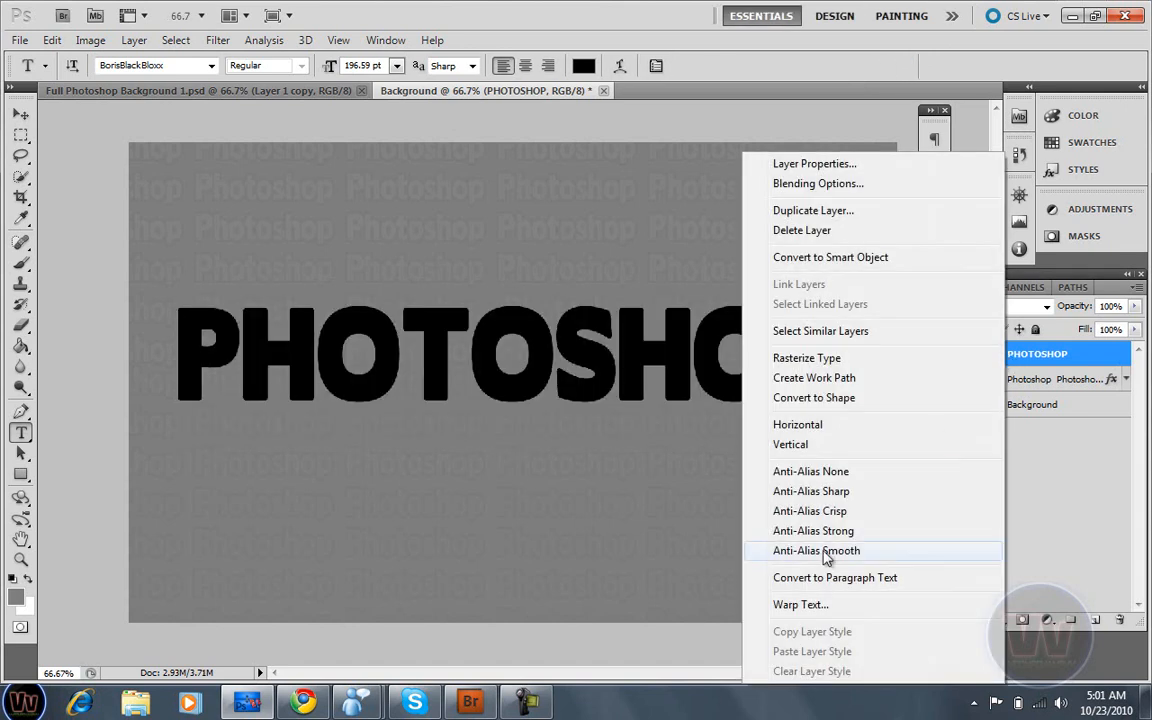
click(867, 186)
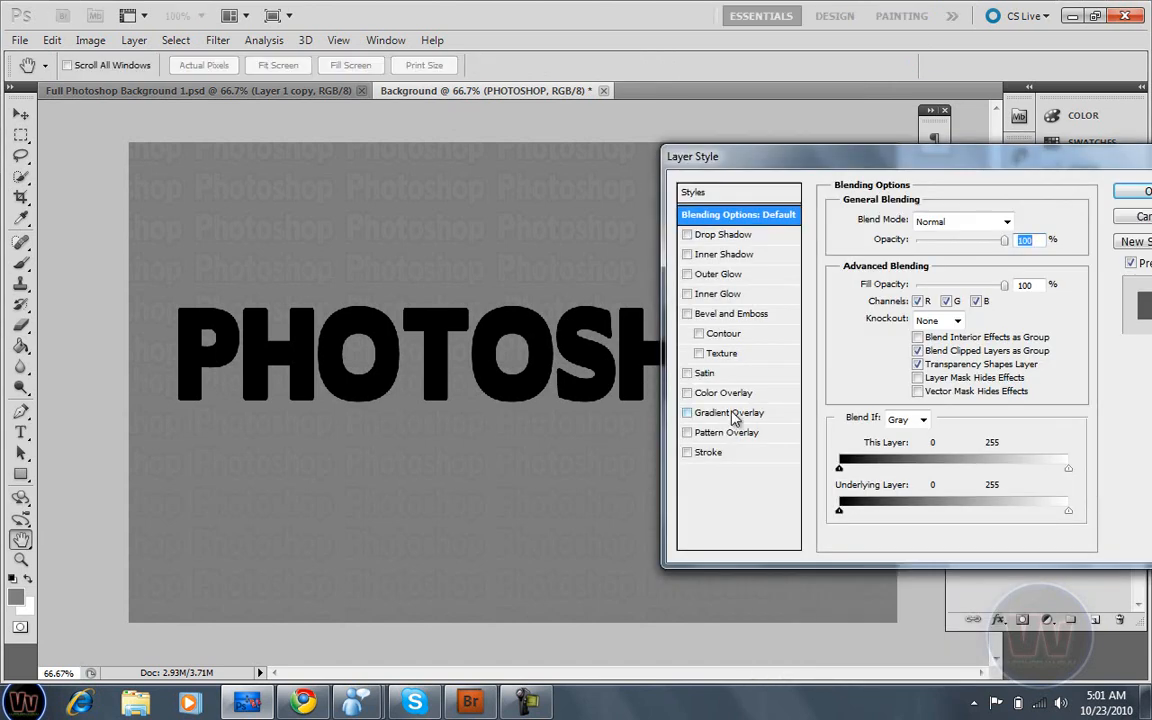
click(735, 413)
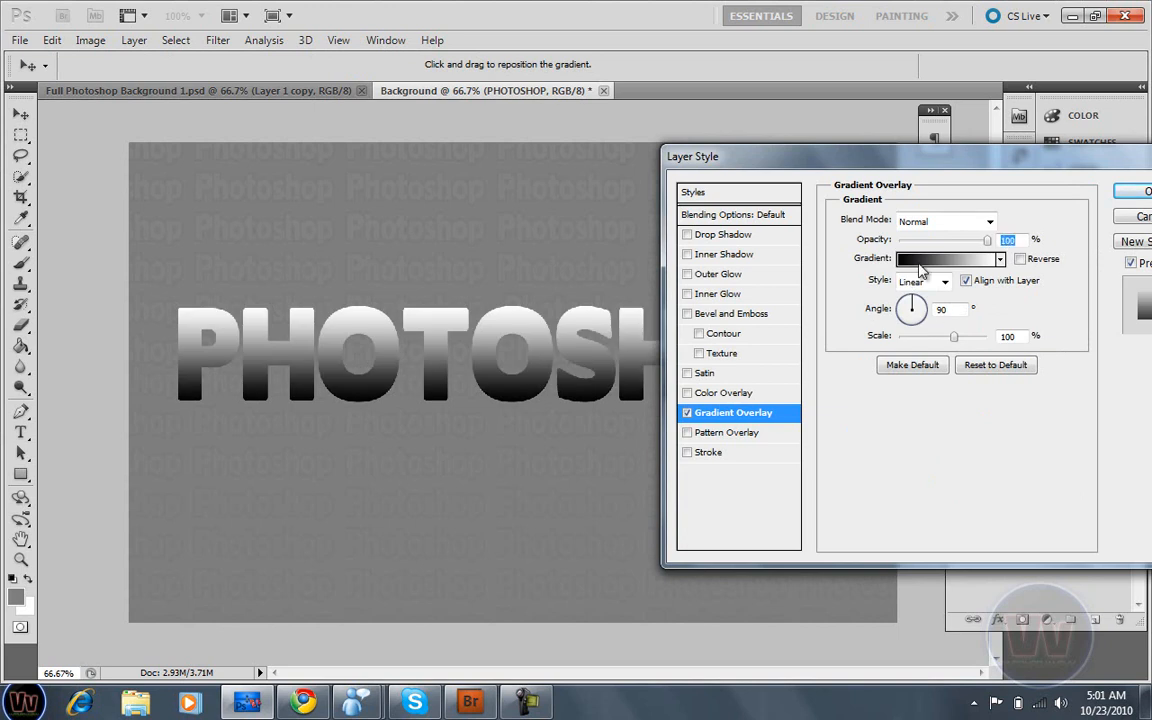
click(945, 259)
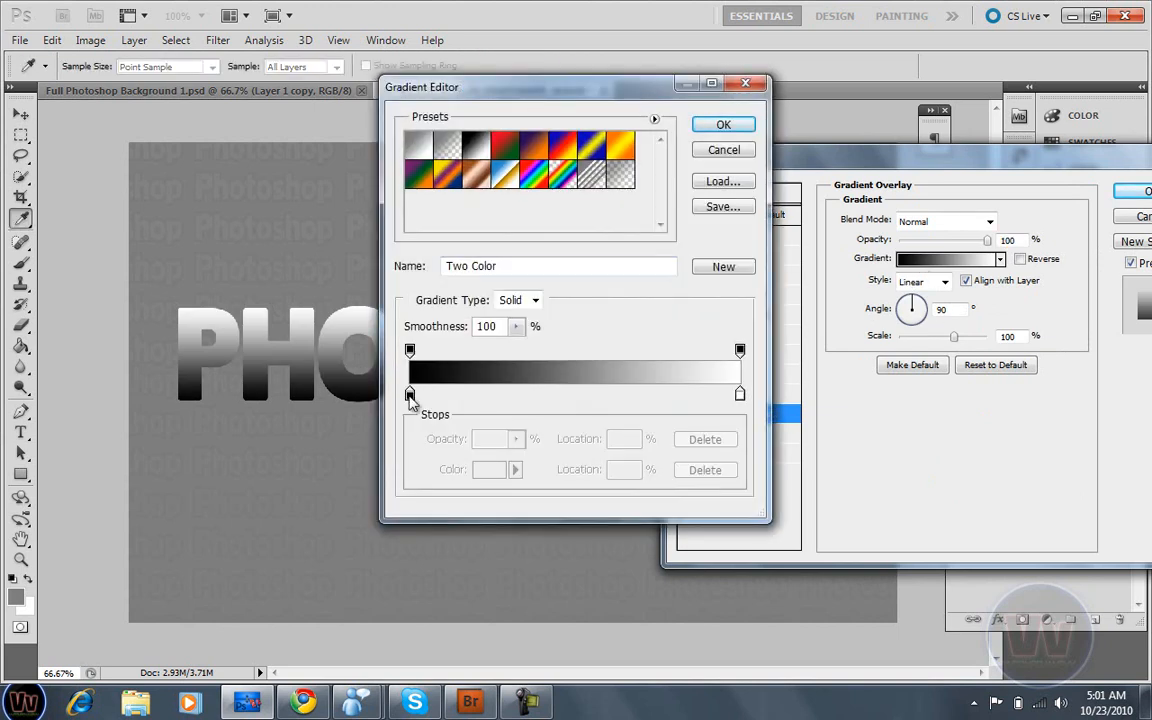
click(409, 394)
click(486, 466)
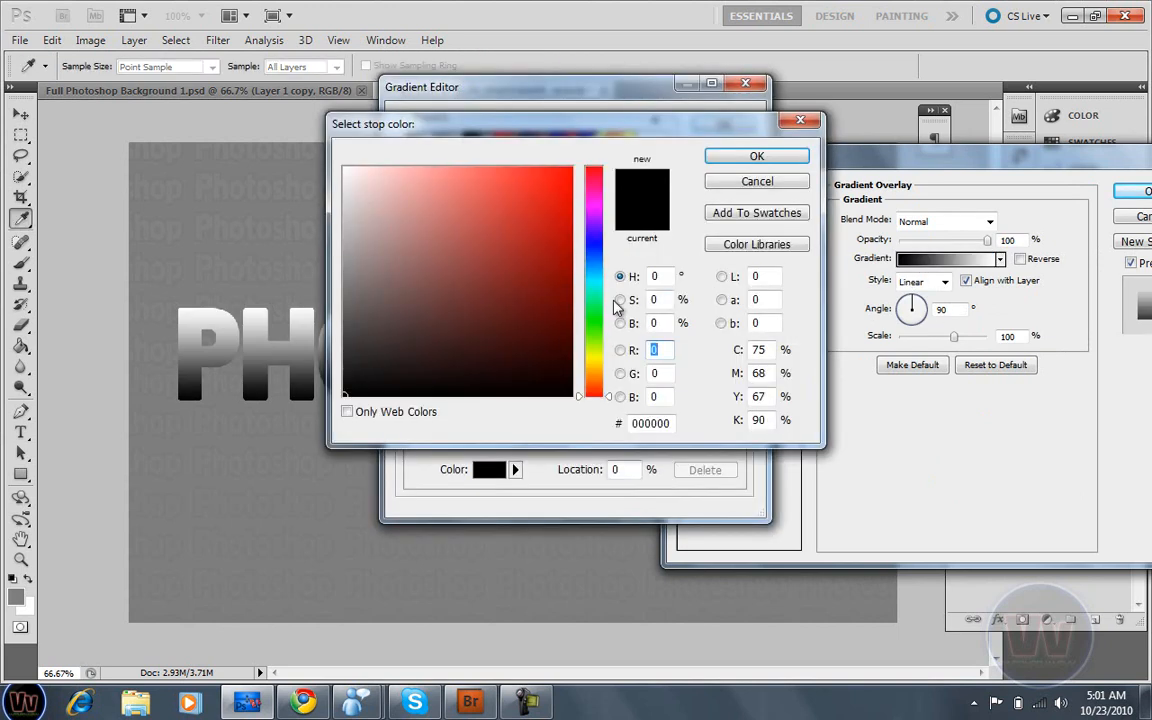
drag(597, 282, 599, 283)
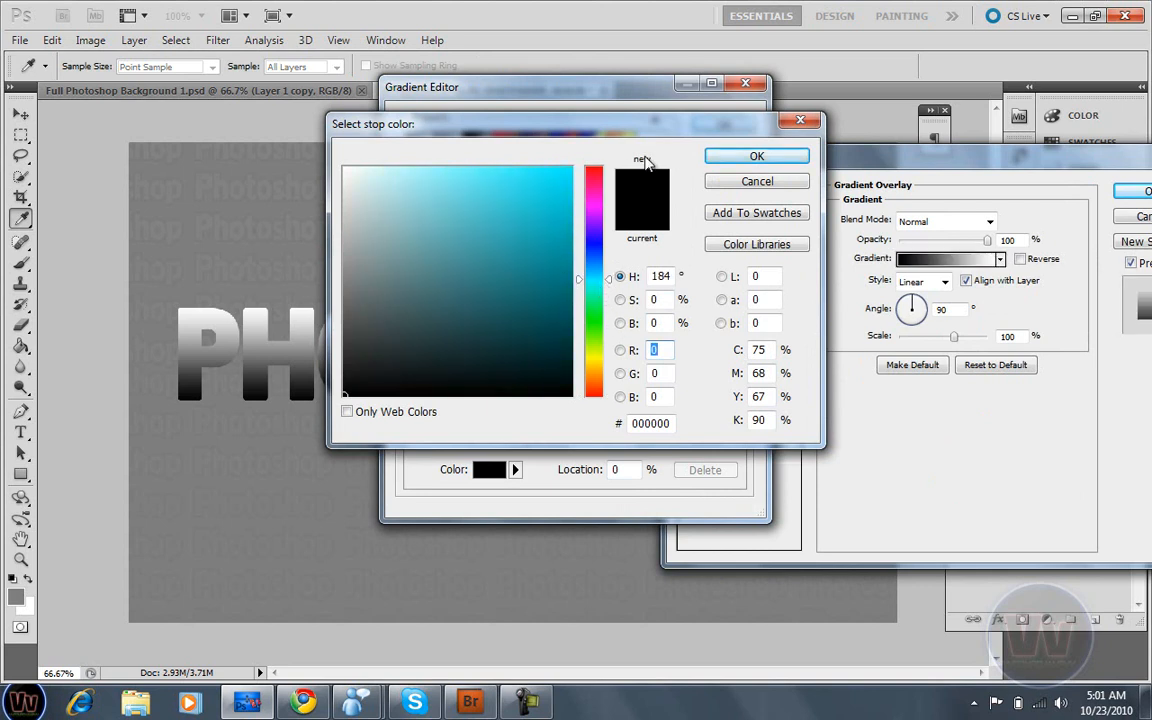
drag(603, 277, 603, 178)
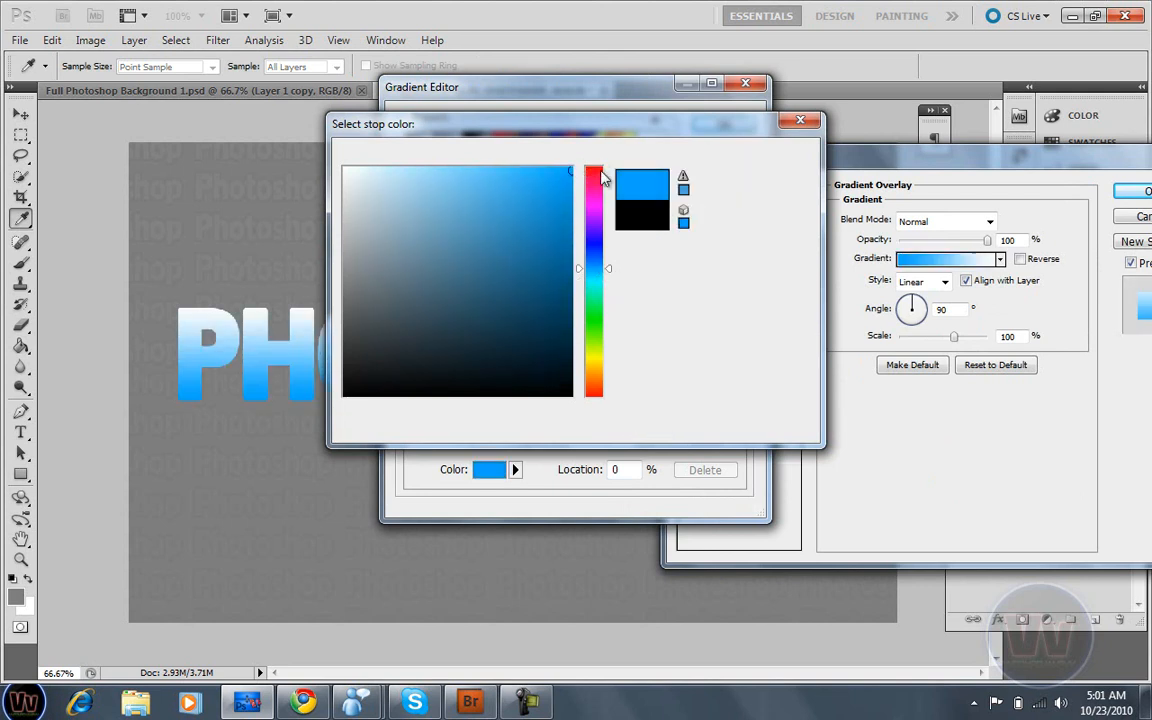
key(Return)
- Change the gradient's white end stop to a deeper saturated blue and apply the overlay to the title
click(740, 393)
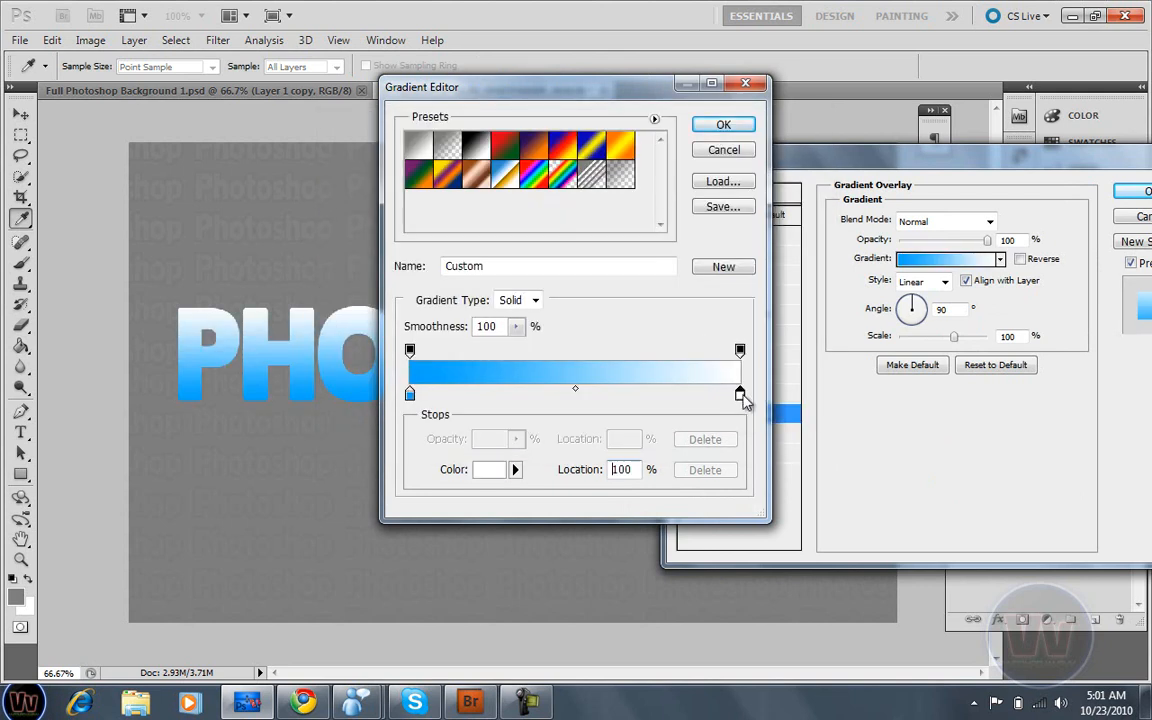
click(488, 469)
click(596, 251)
drag(562, 208, 612, 82)
key(Return)
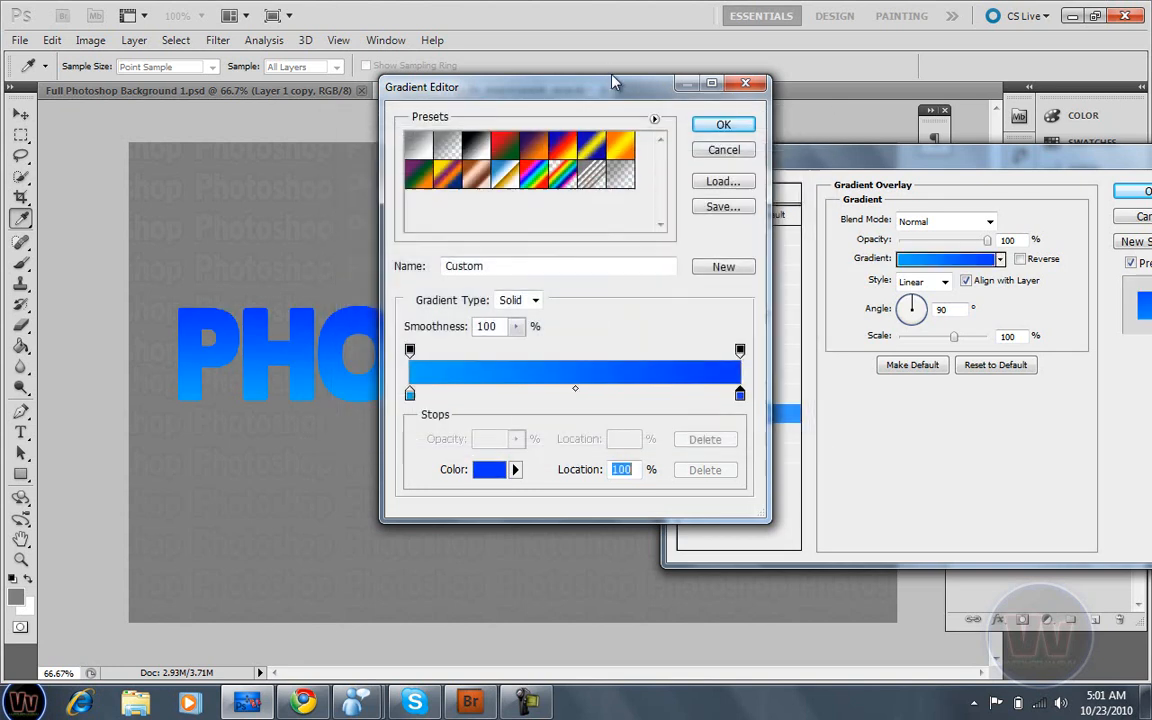
click(738, 128)
key(Return)
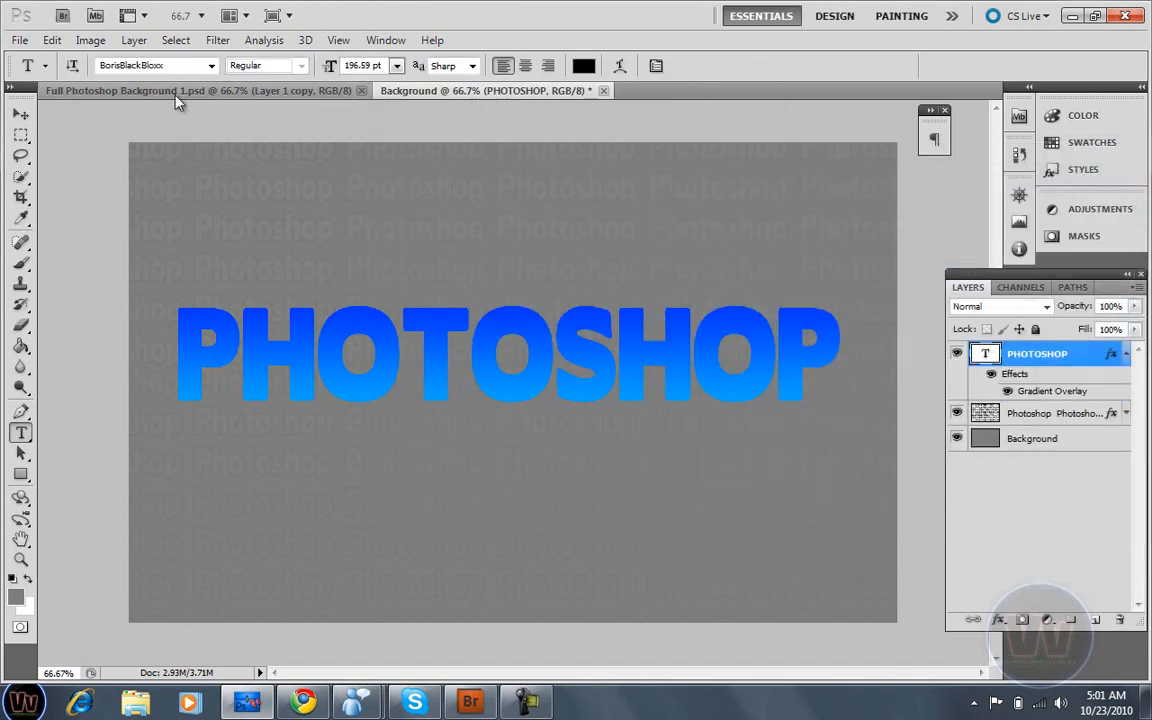
- Compare with the finished wallpaper, and add a thin black Stroke to the PHOTOSHOP title layer
click(187, 91)
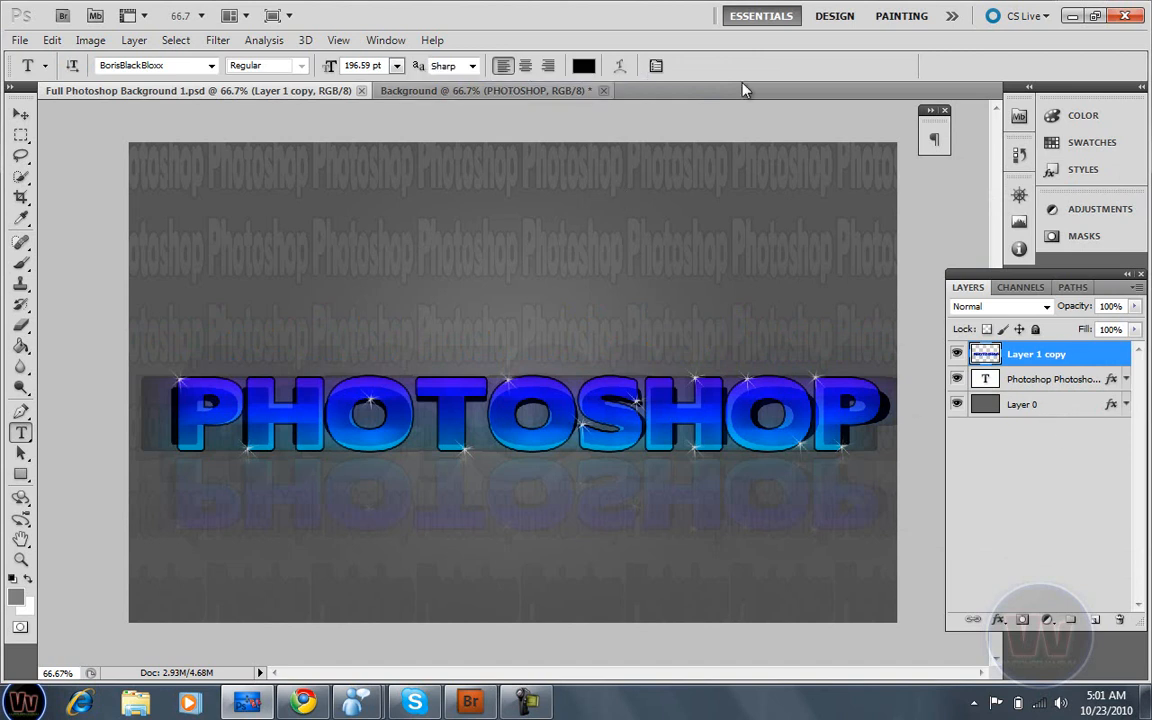
click(500, 90)
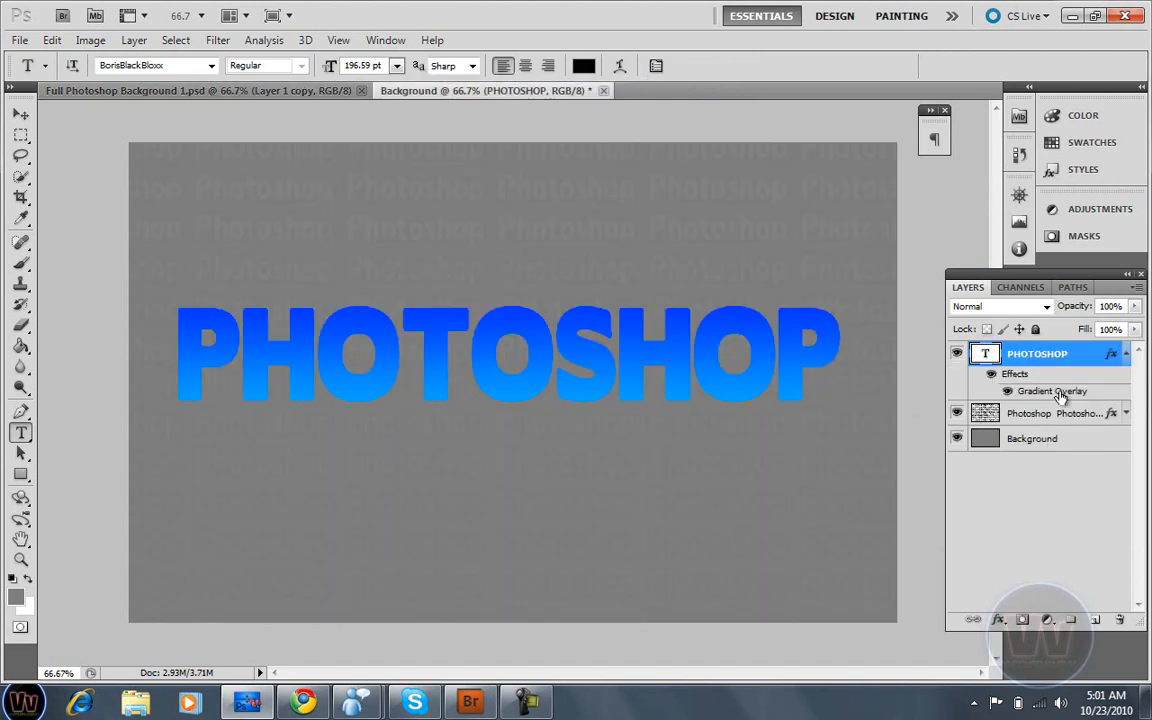
double_click(1060, 392)
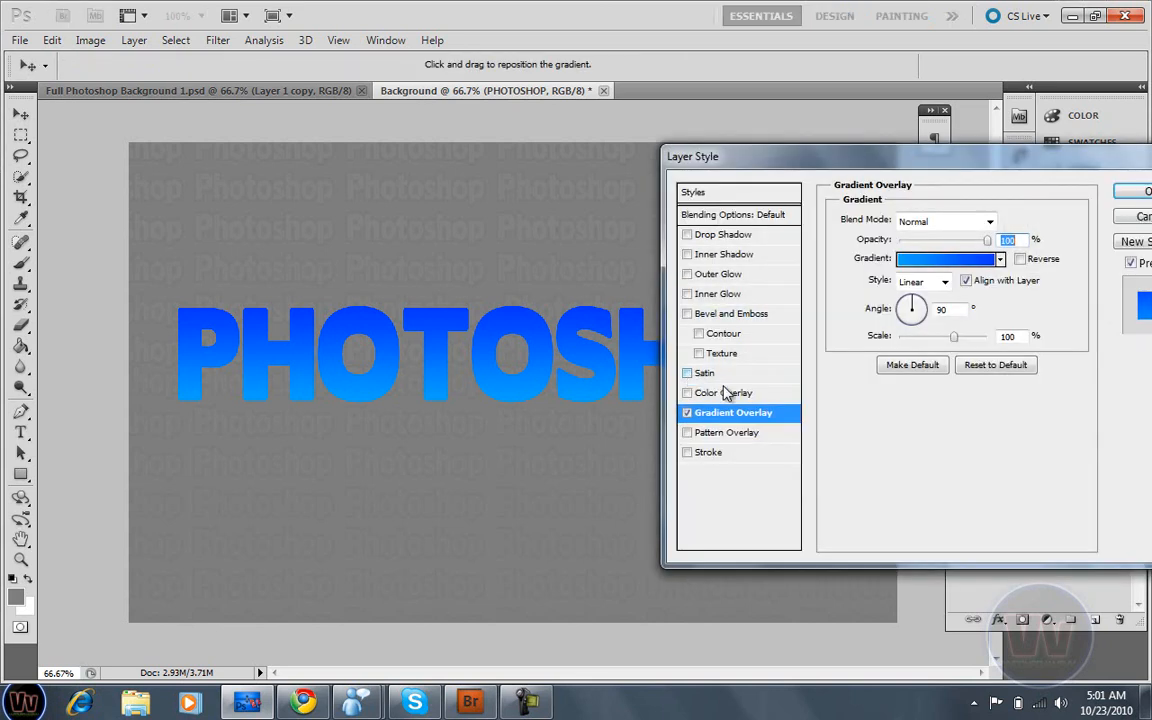
click(700, 455)
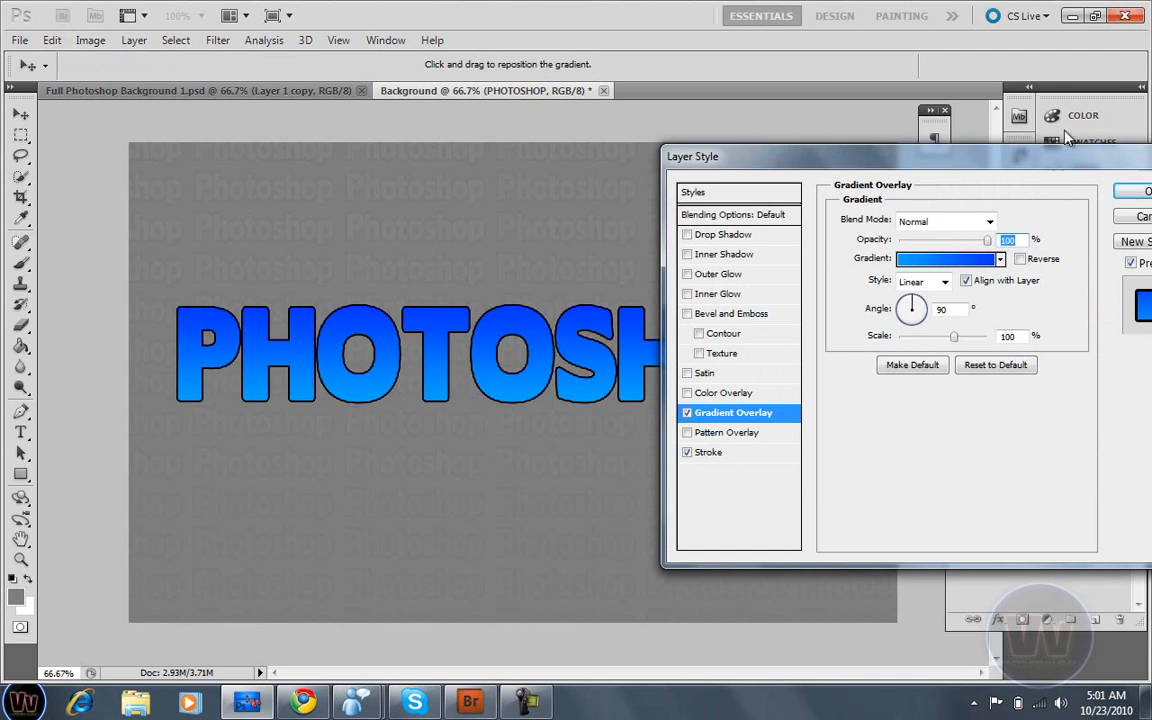
click(1135, 189)
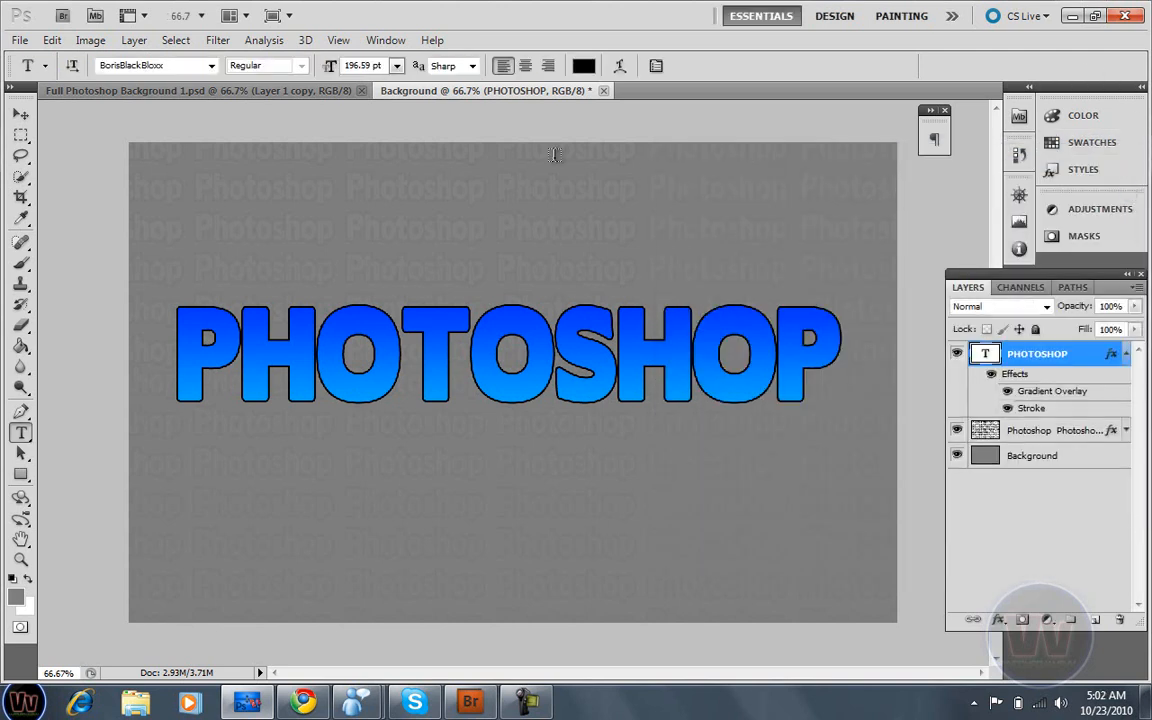
- Compare with the finished wallpaper, and add a second black BorisBlackBloxx PHOTOSHOP text over the title, enlarged to about 160 pt
click(272, 91)
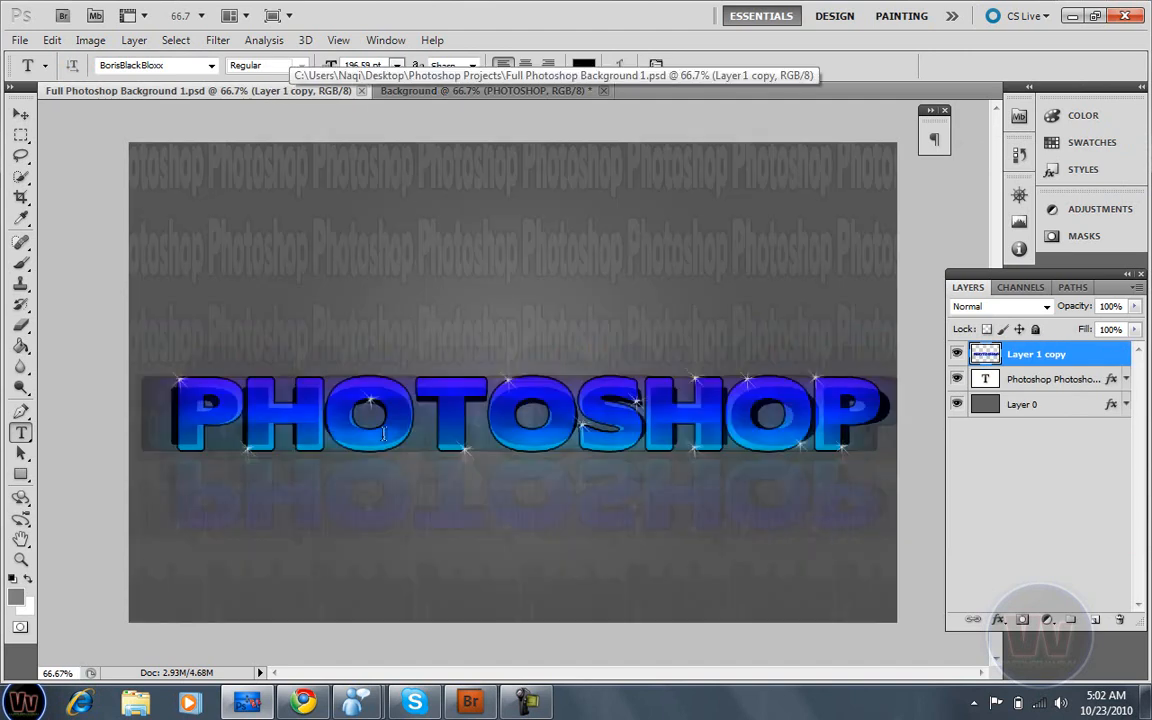
click(385, 90)
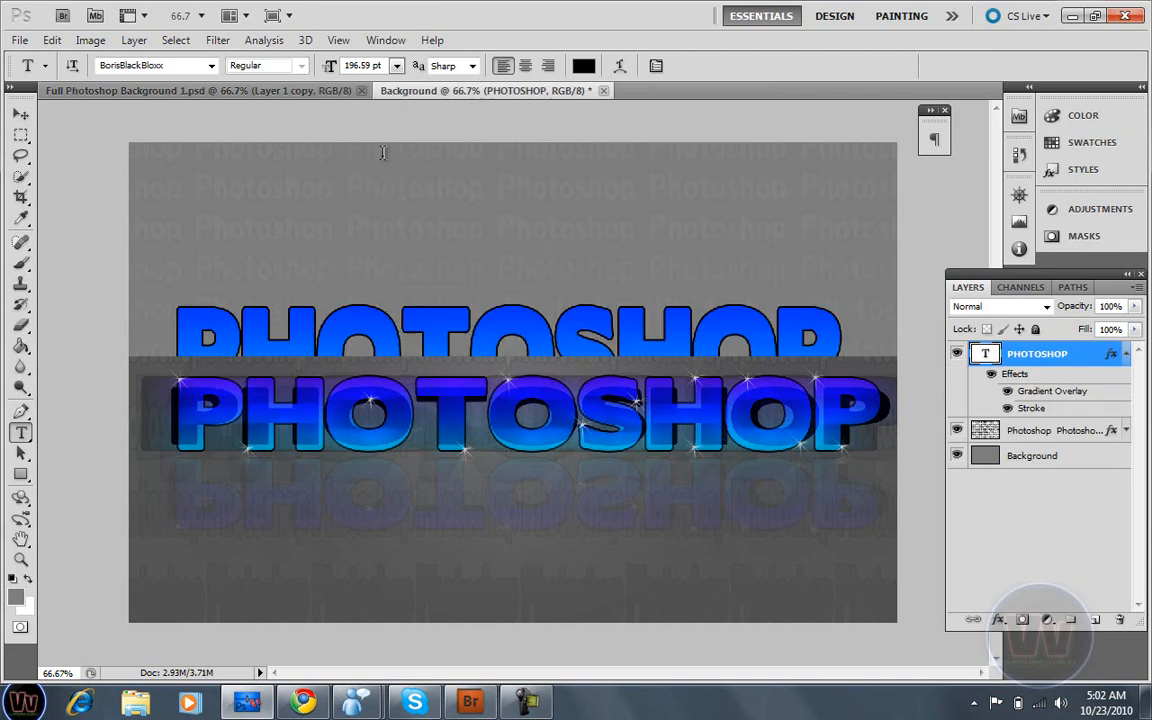
click(161, 440)
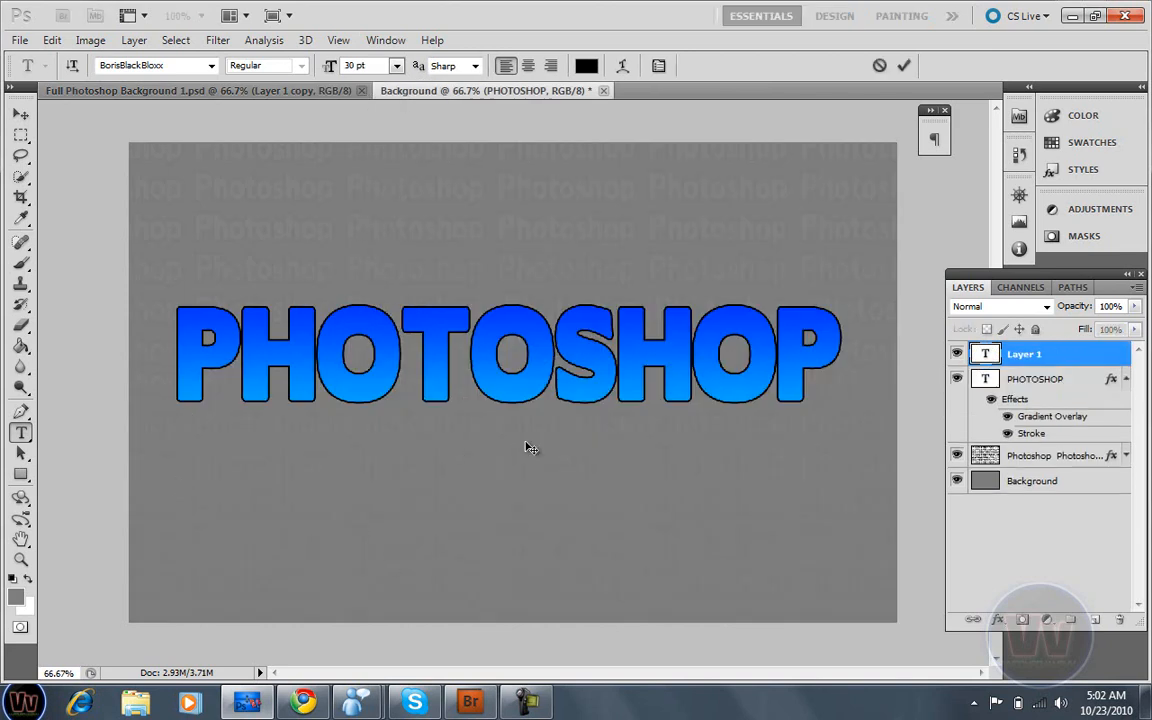
text(Ph)
key(BackSpace)
text(HOTOSHOP)
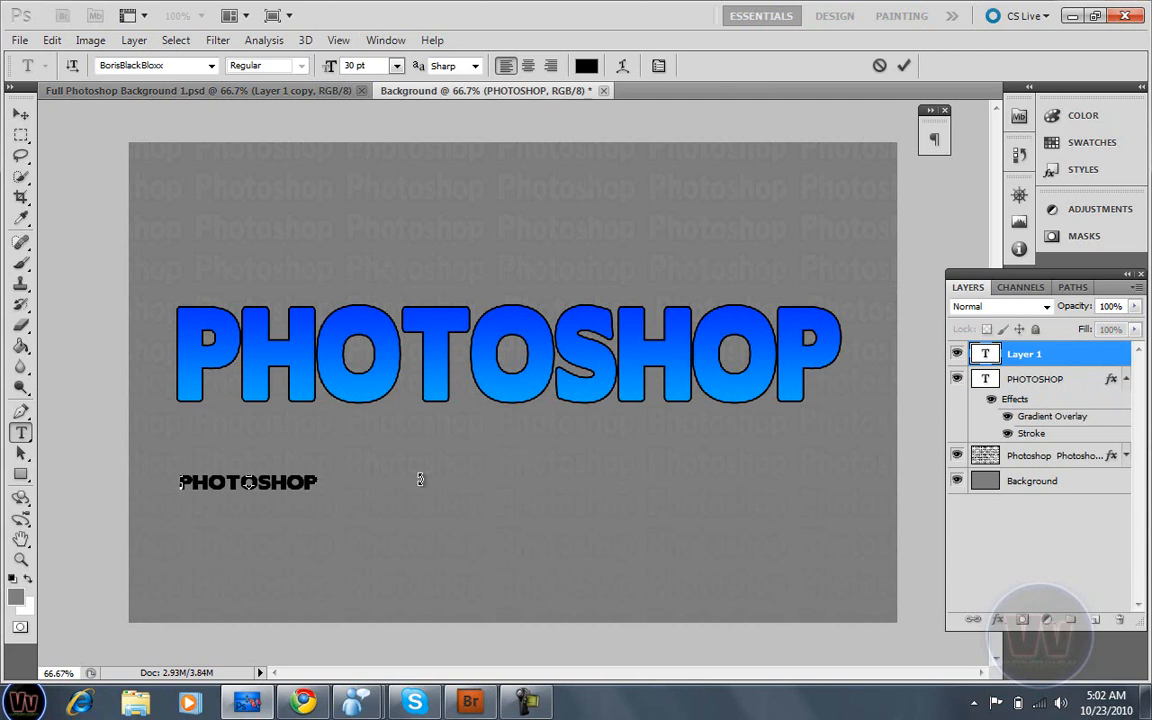
drag(317, 476, 849, 318)
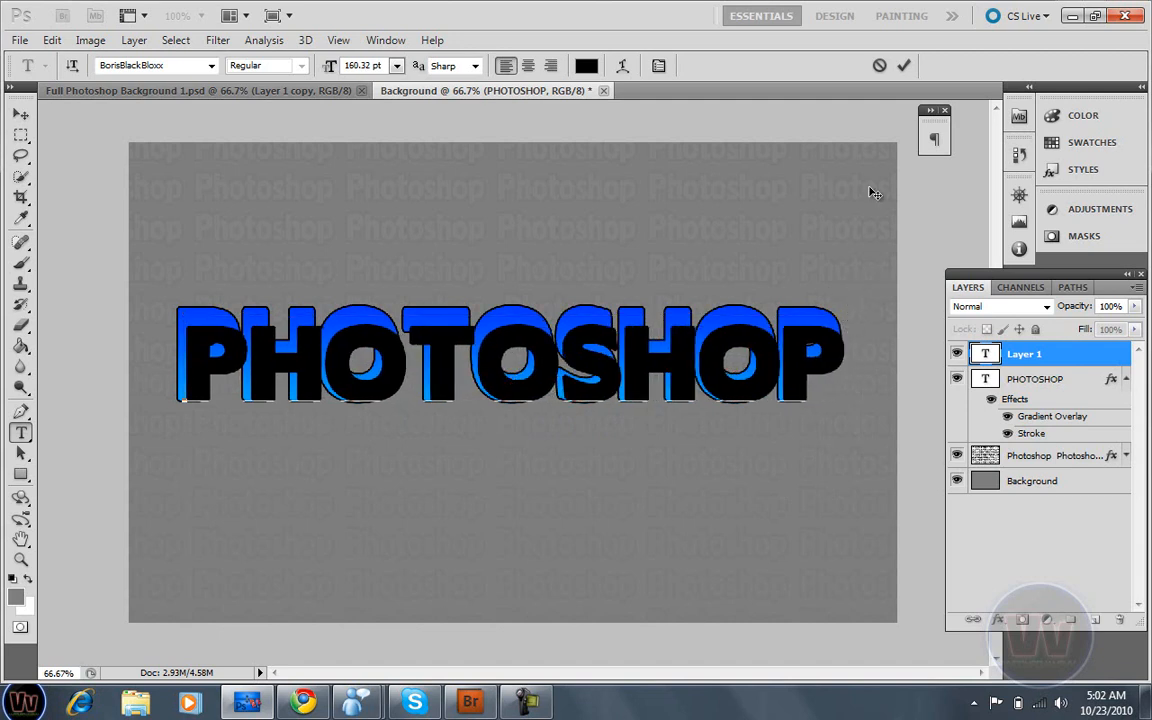
click(903, 65)
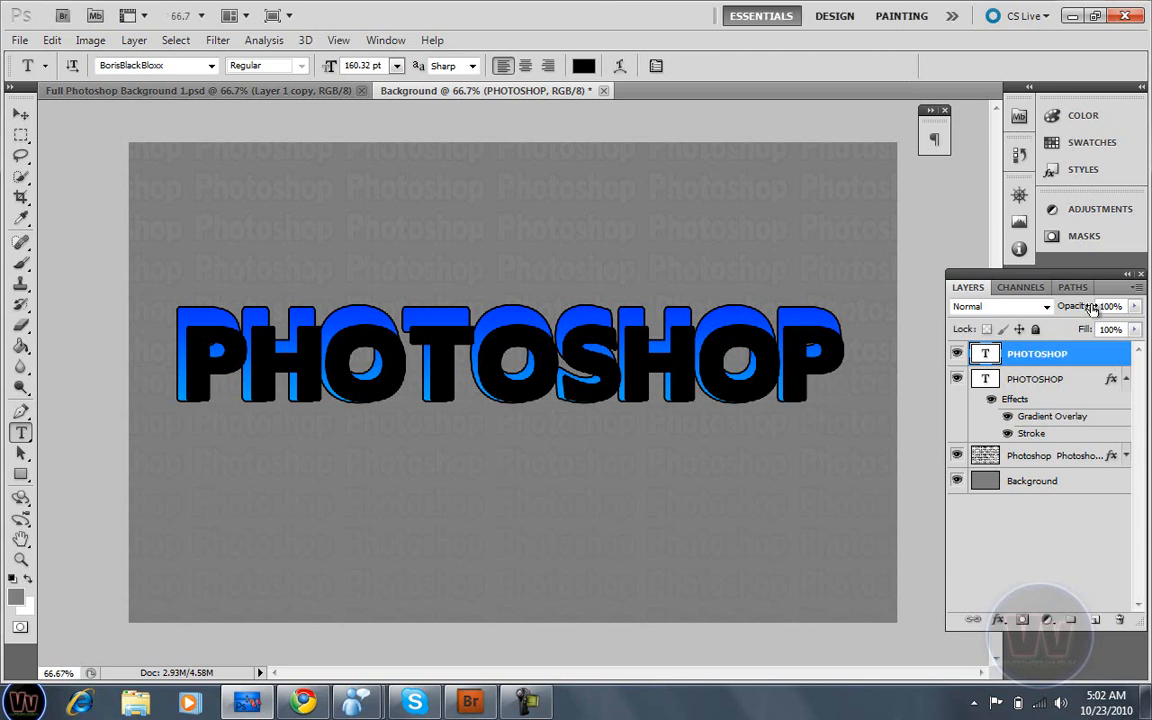
- Lower the opacity of the black PHOTOSHOP text layer to 23%, checking it against the finished wallpaper
click(1136, 307)
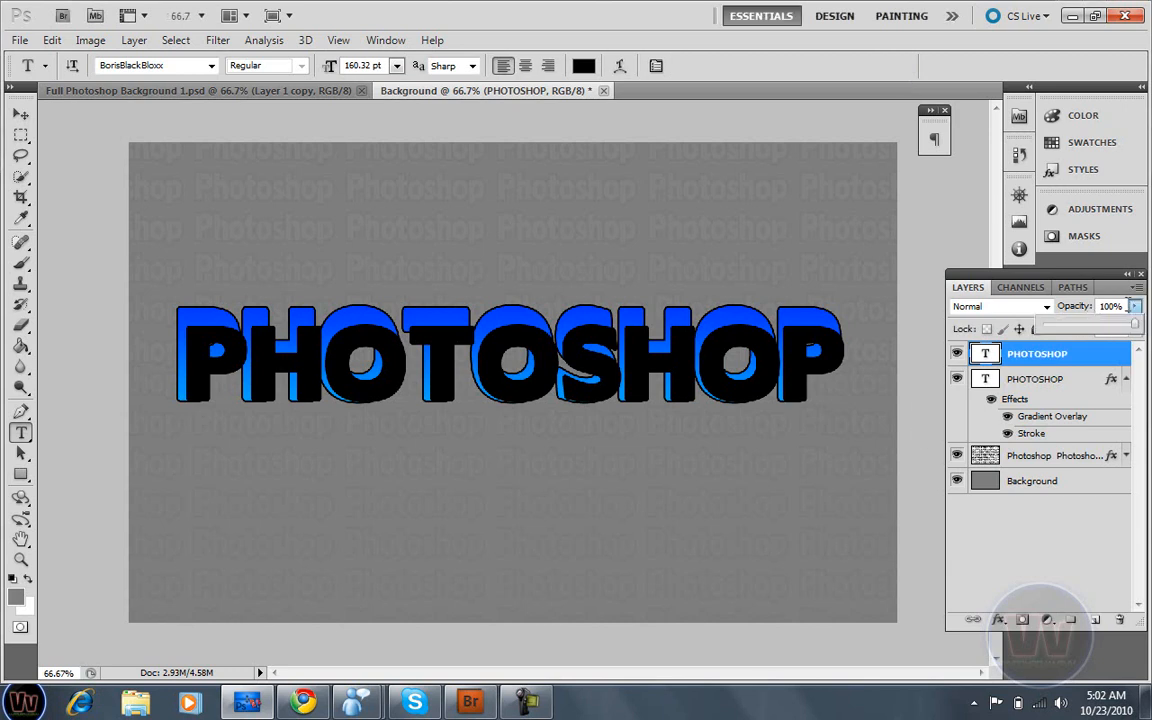
click(1091, 333)
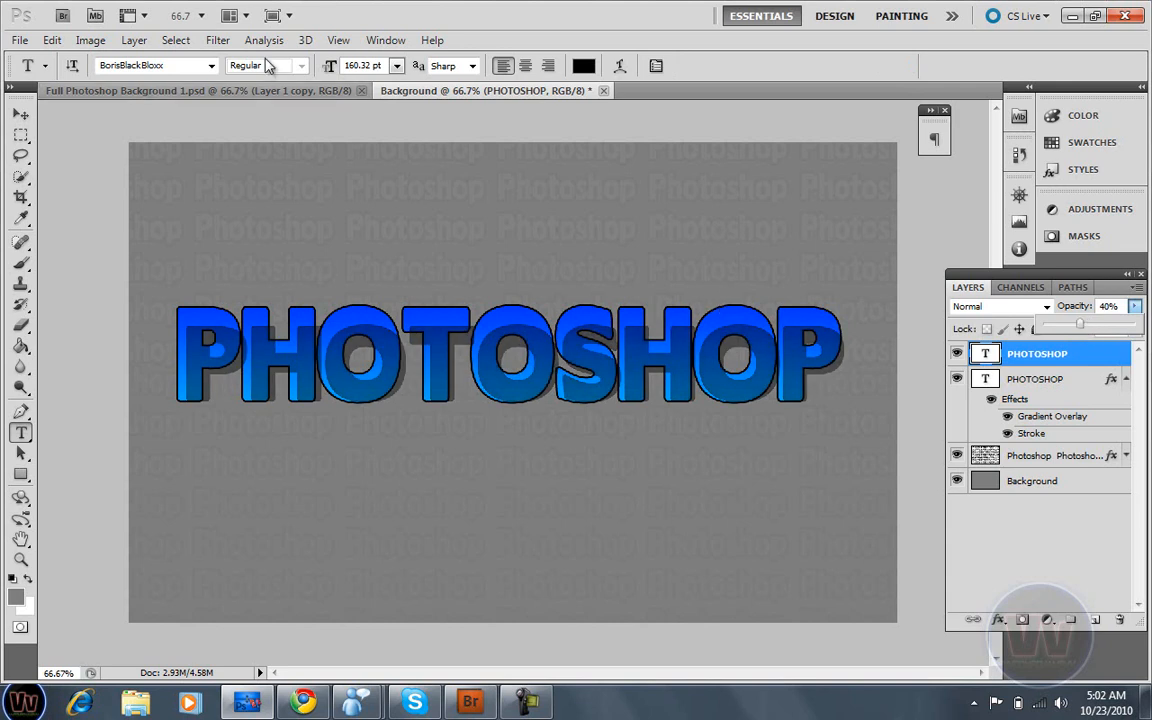
click(267, 93)
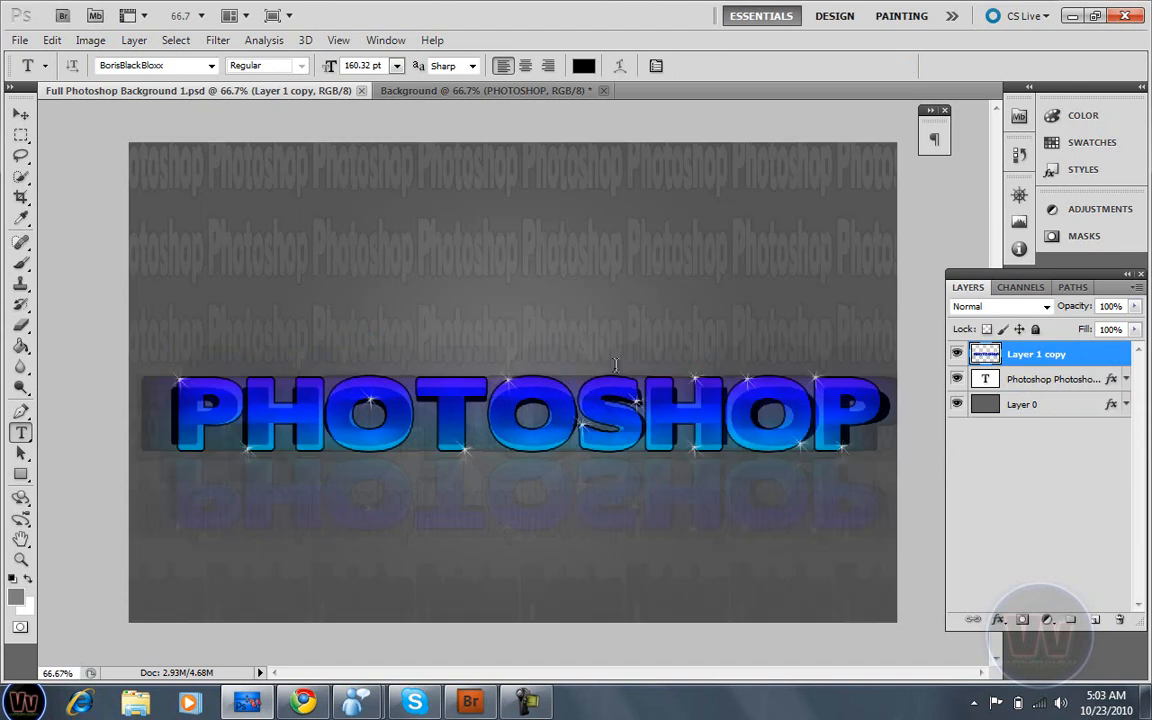
click(410, 94)
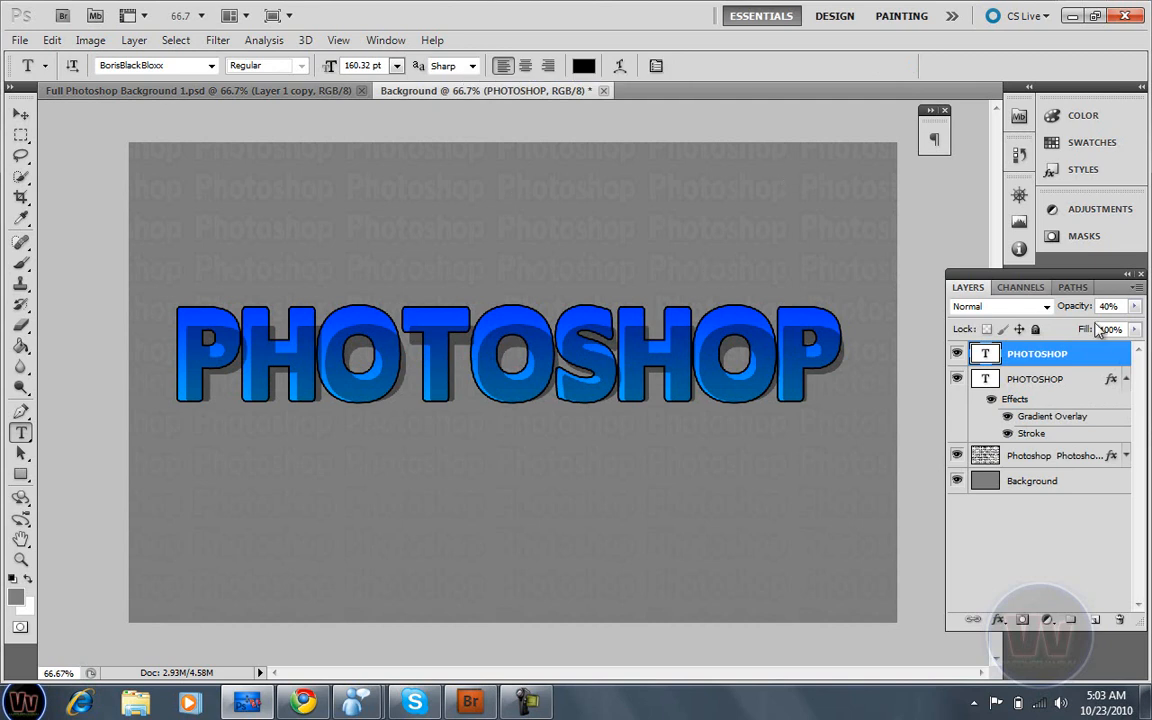
click(1134, 306)
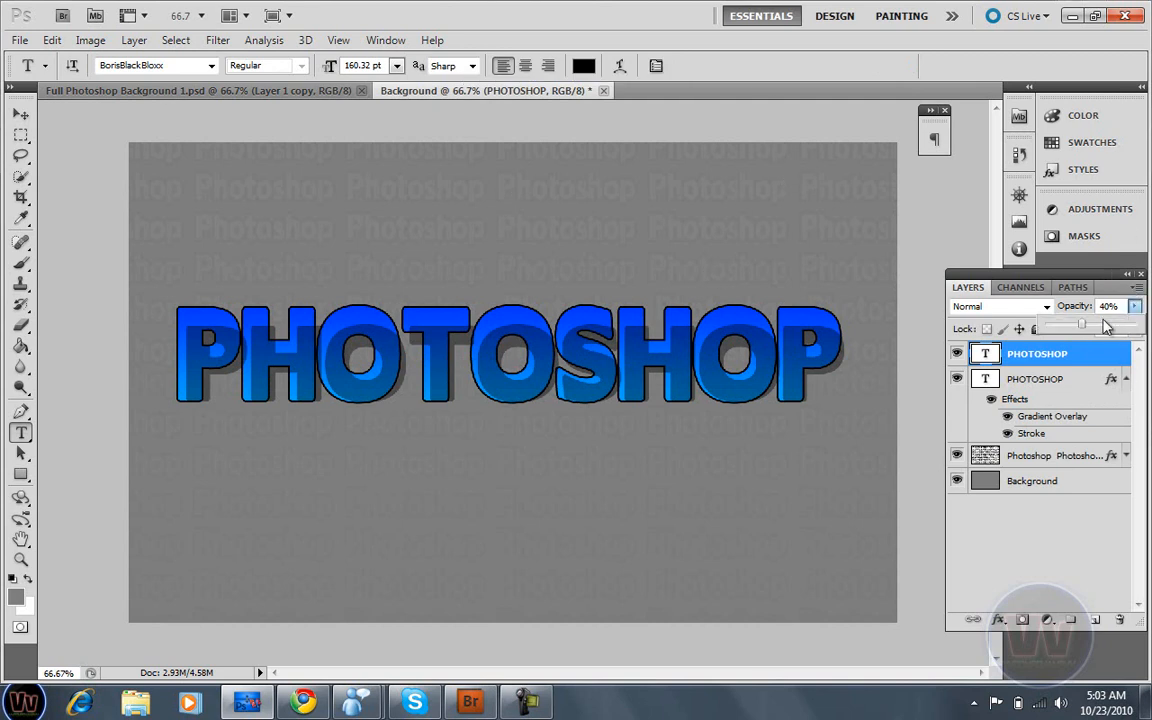
drag(1072, 333, 1067, 332)
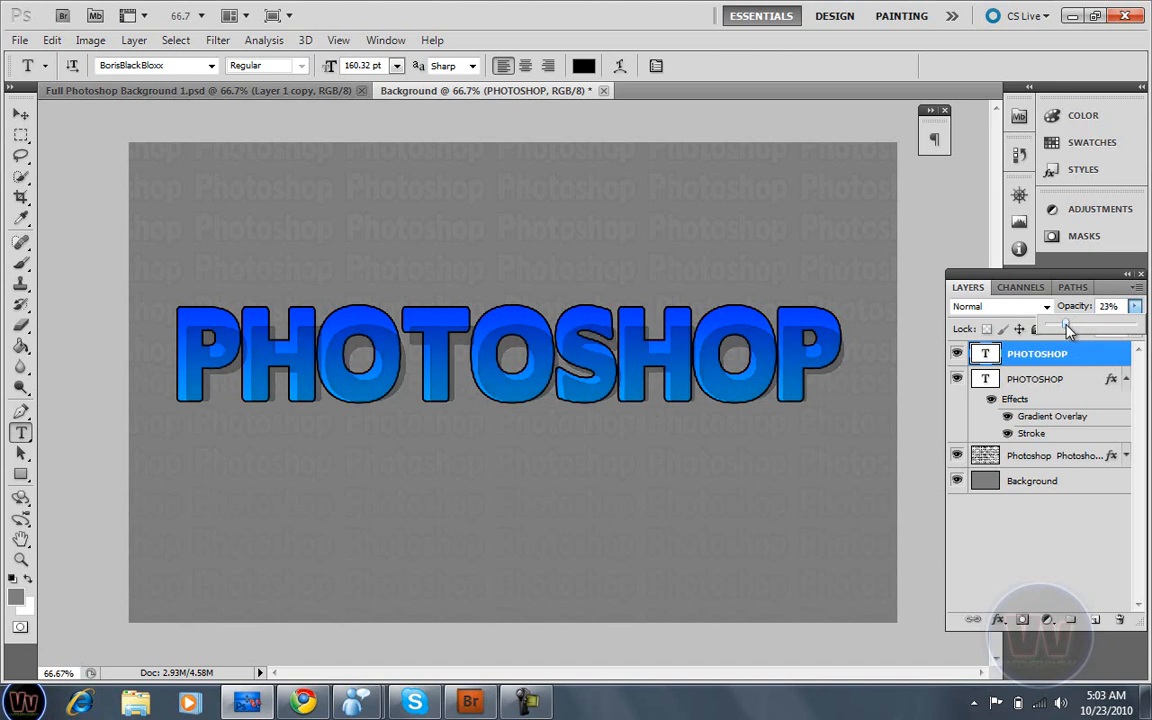
click(866, 57)
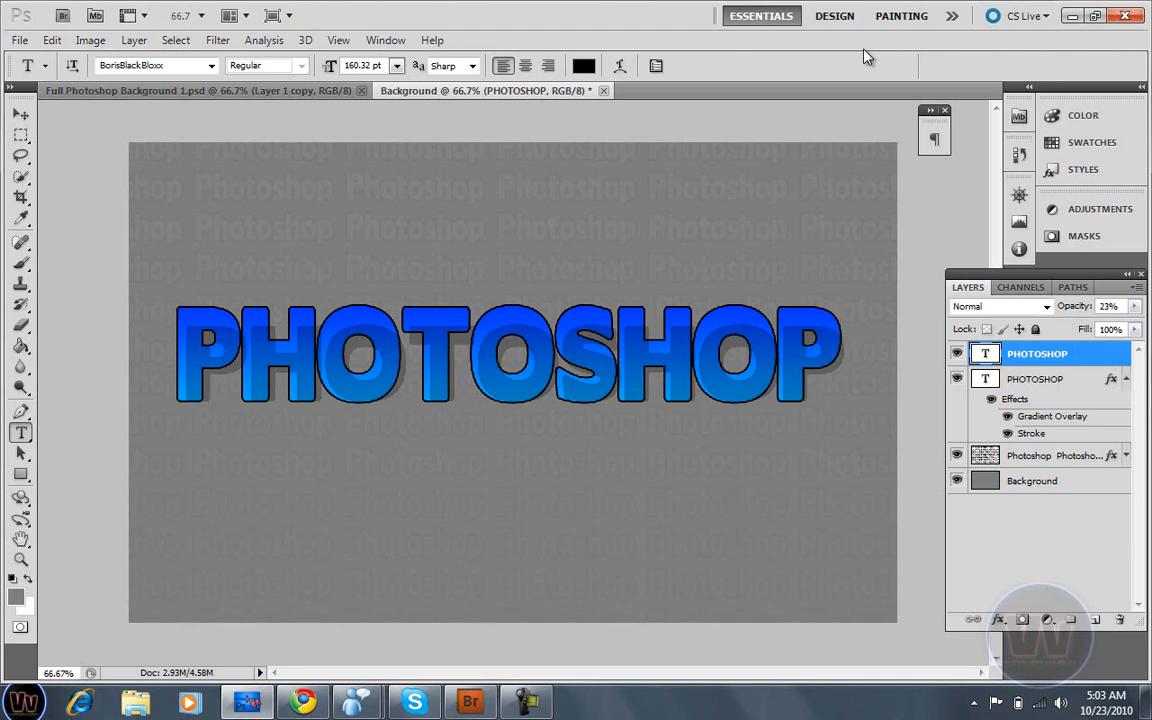
- Compare with the finished wallpaper again, and duplicate the blue gradient PHOTOSHOP layer twice with the default names
click(204, 92)
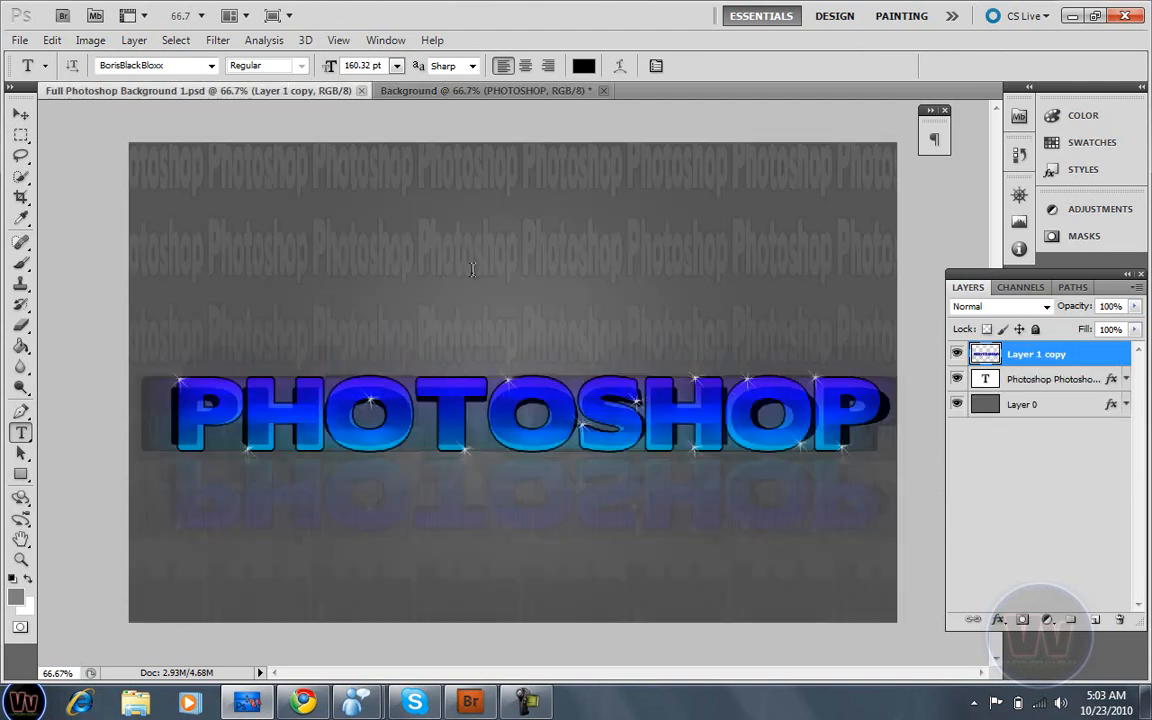
click(424, 92)
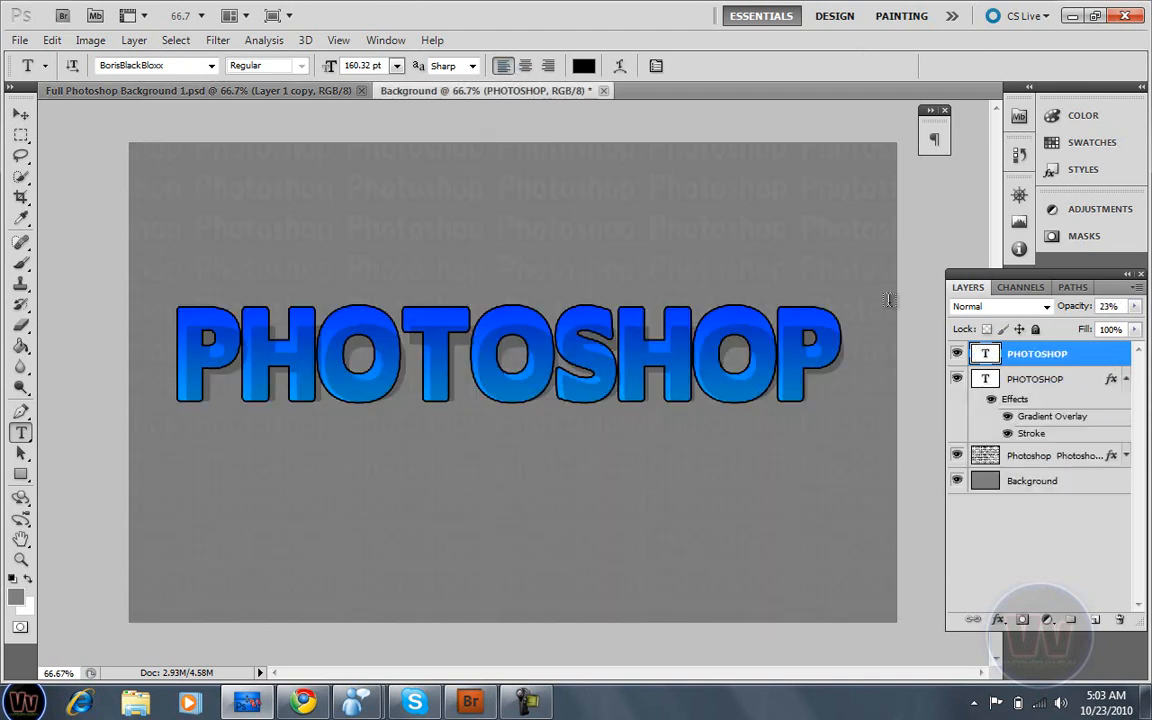
click(1060, 382)
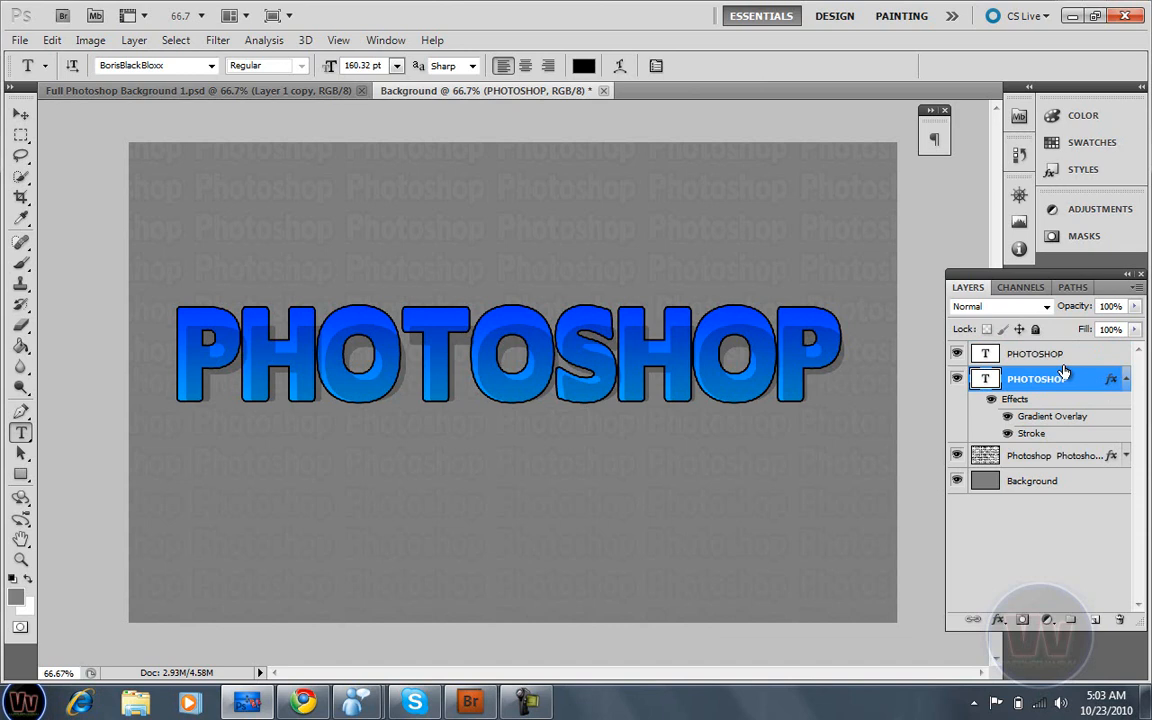
key(alt+bracketright)
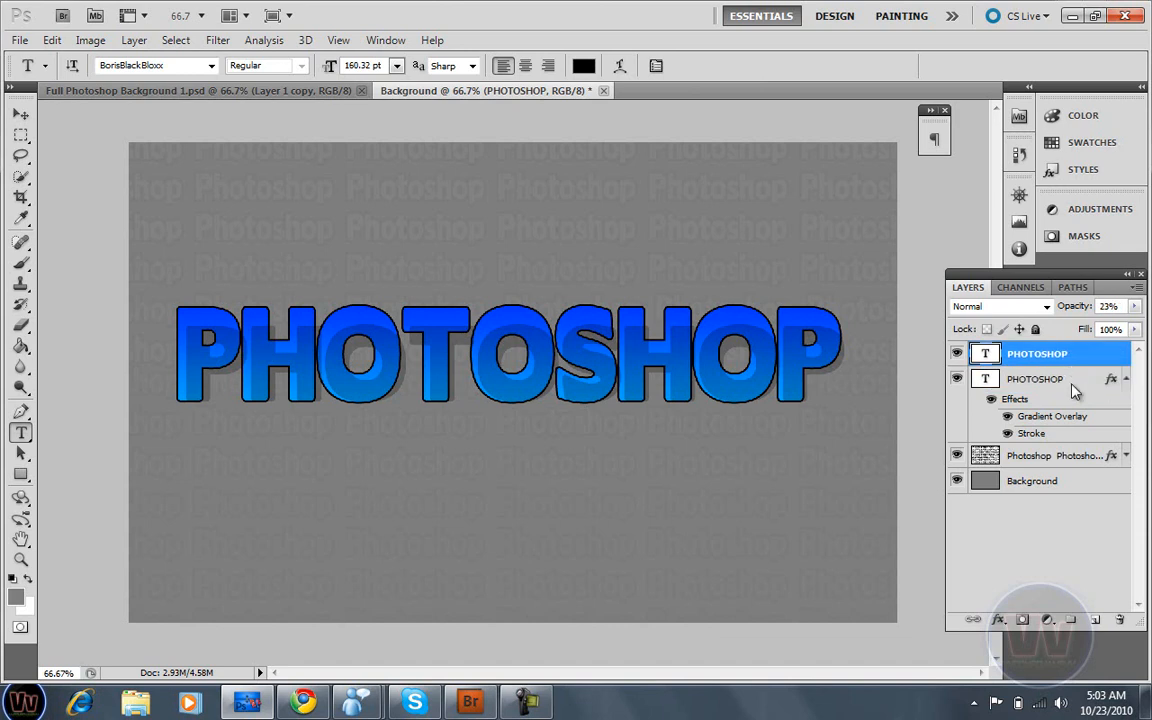
right_click(1072, 390)
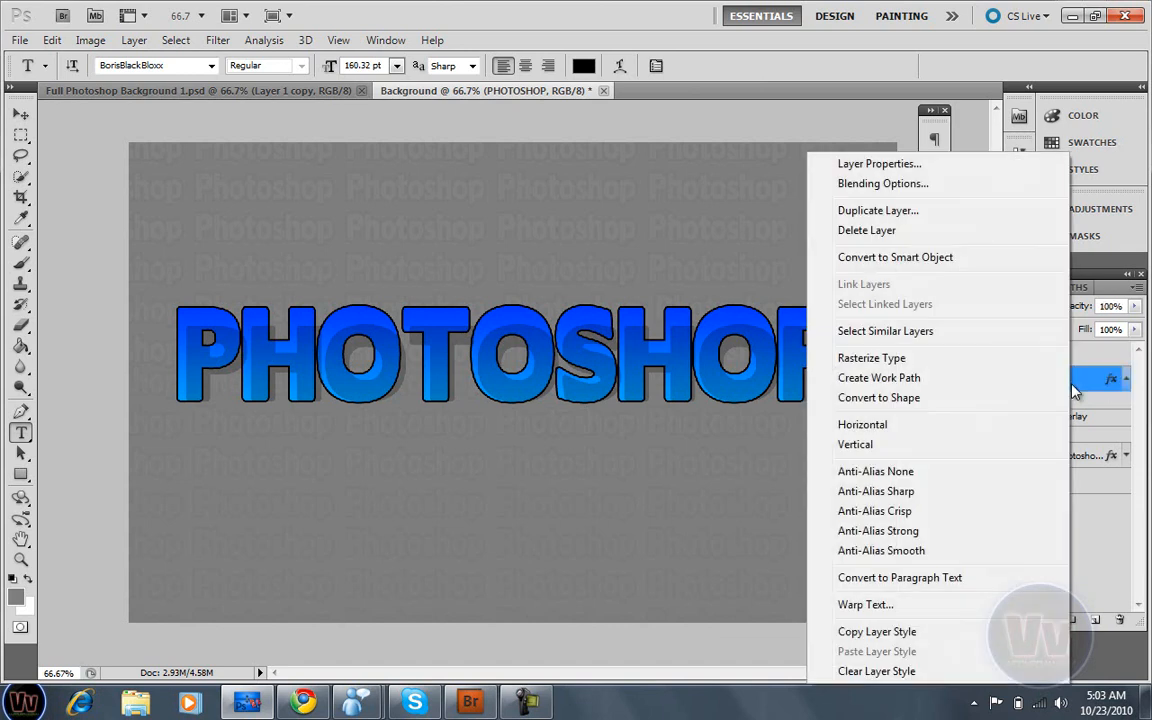
click(958, 218)
key(Return)
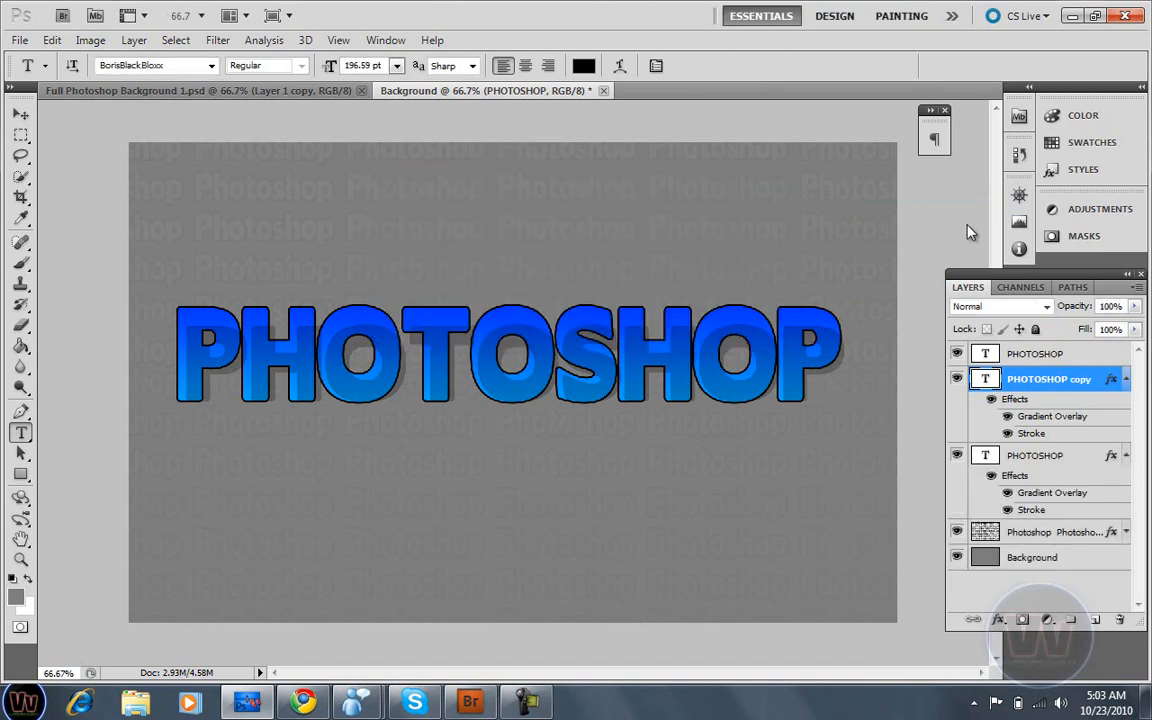
right_click(1064, 380)
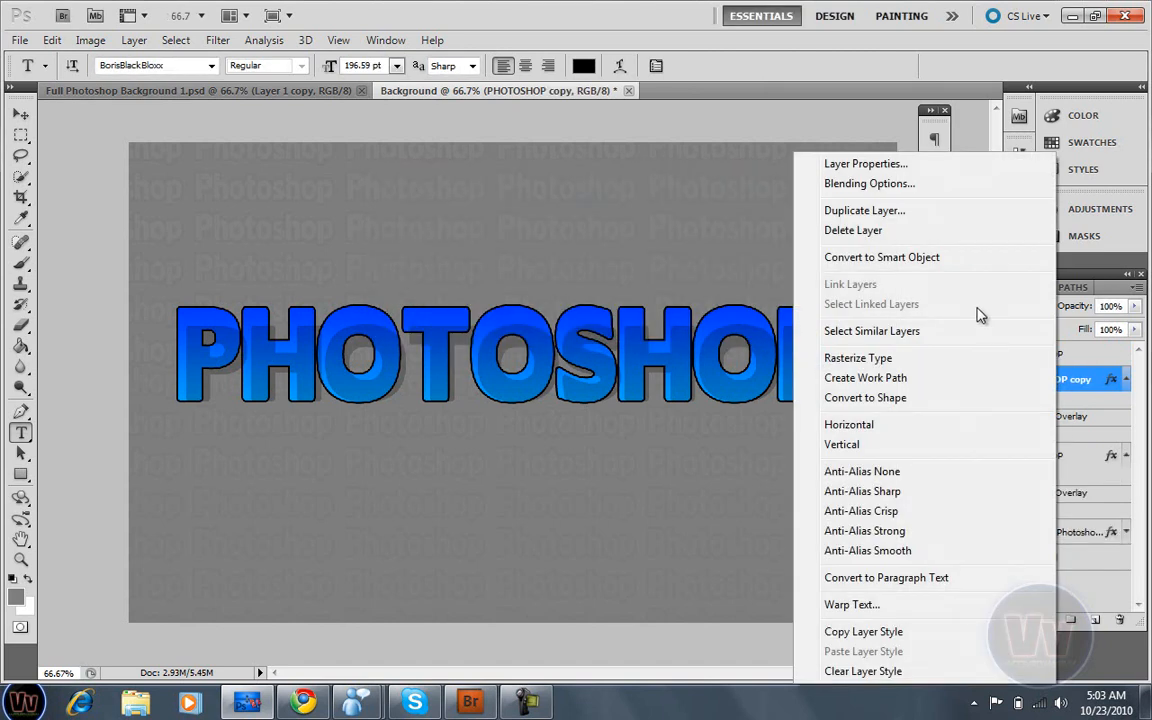
click(982, 212)
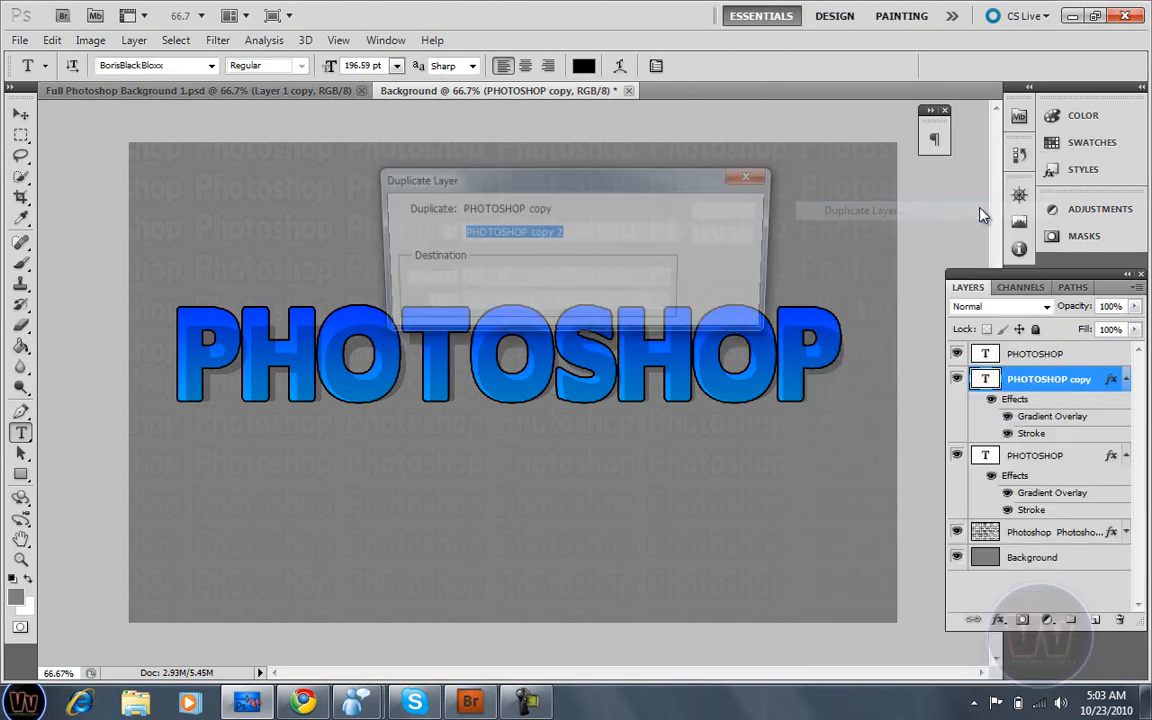
key(Return)
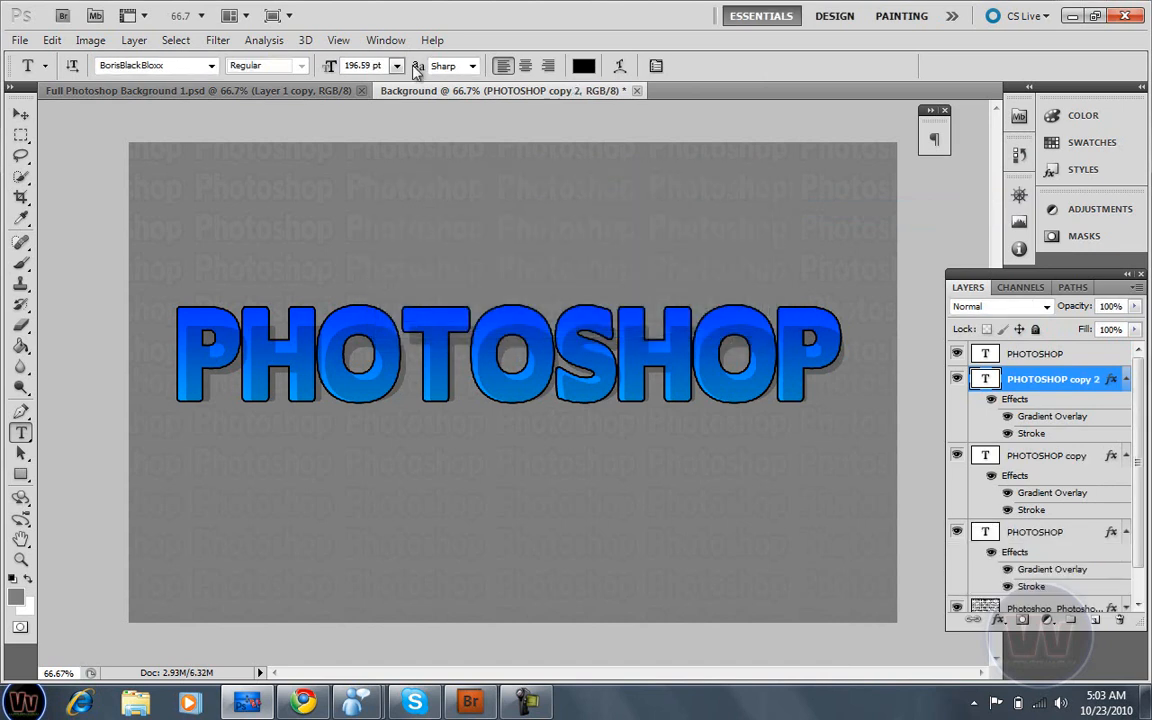
- Rasterize the PHOTOSHOP copy layer and apply a Motion Blur with an angle of 0° and a distance of 120 pixels
click(1012, 453)
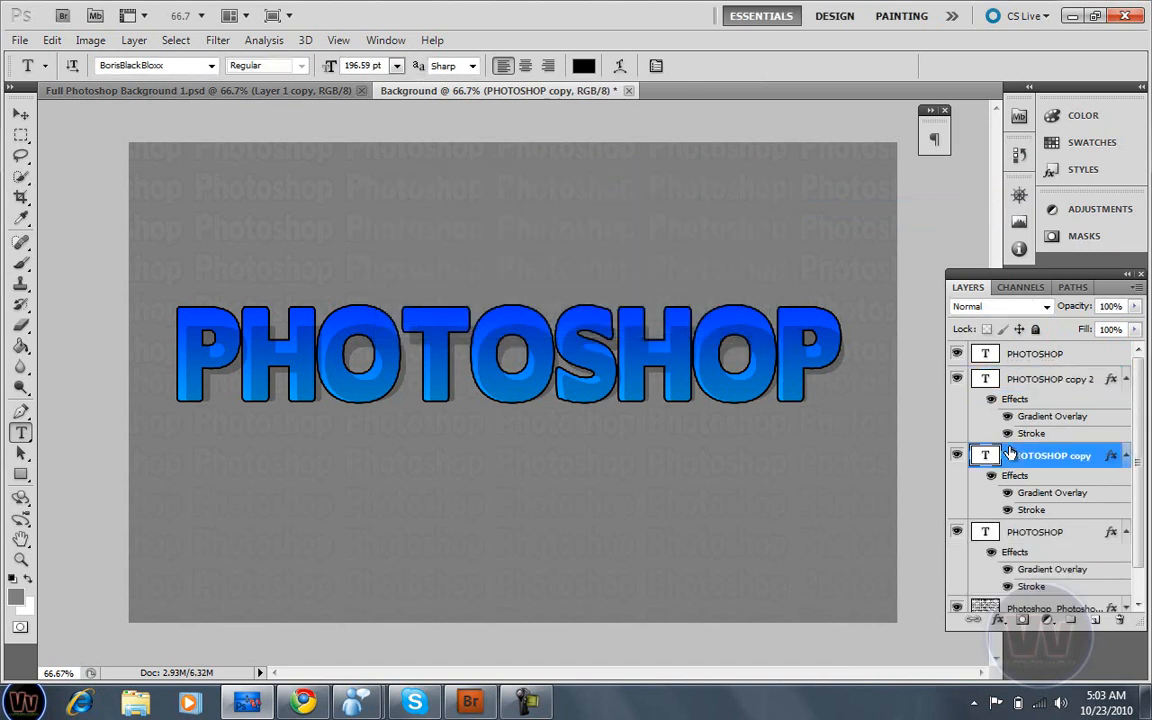
click(217, 40)
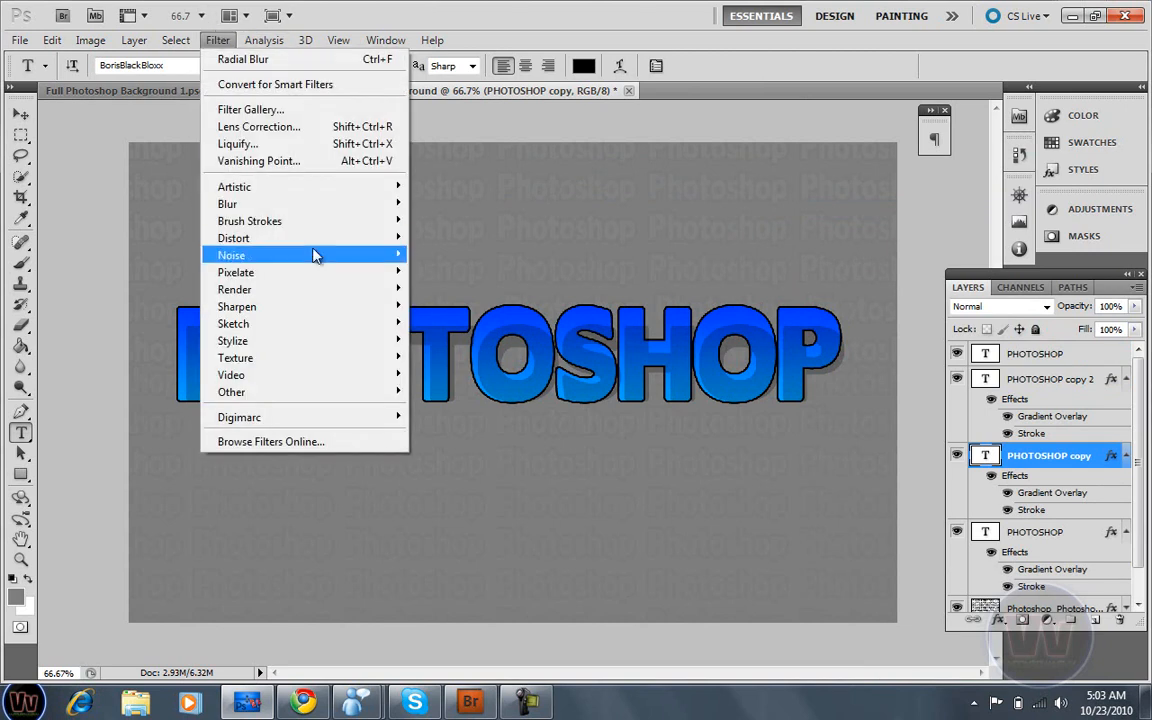
mouse_move(318, 208)
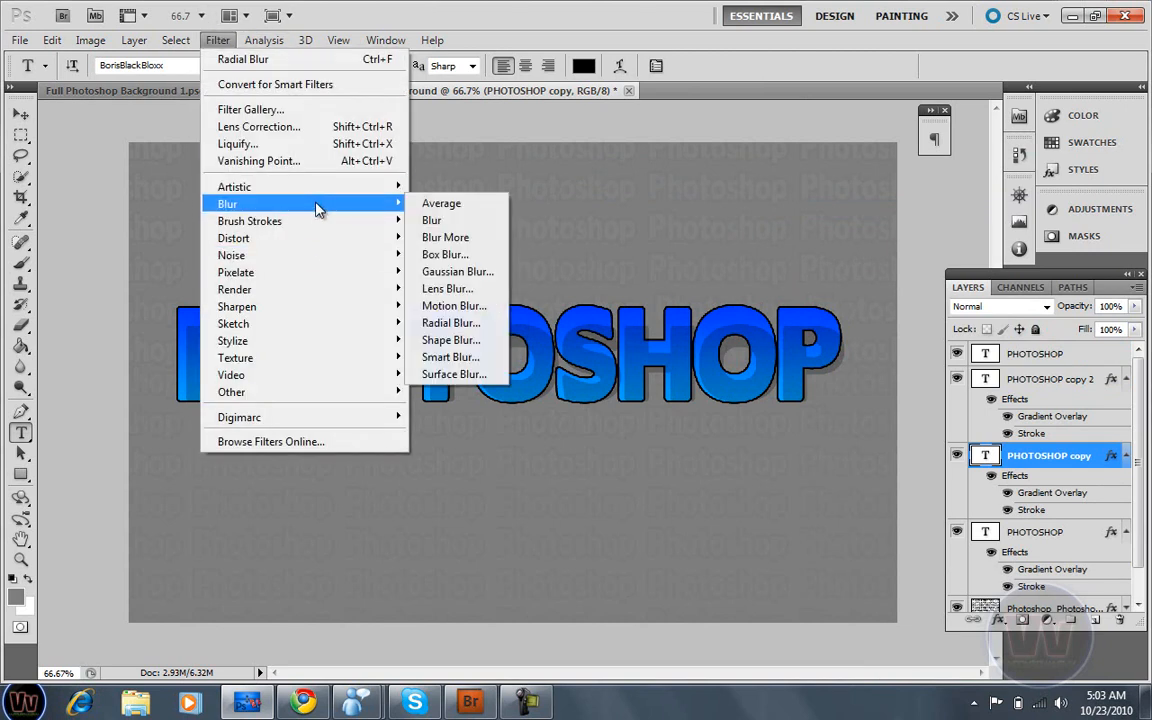
click(484, 309)
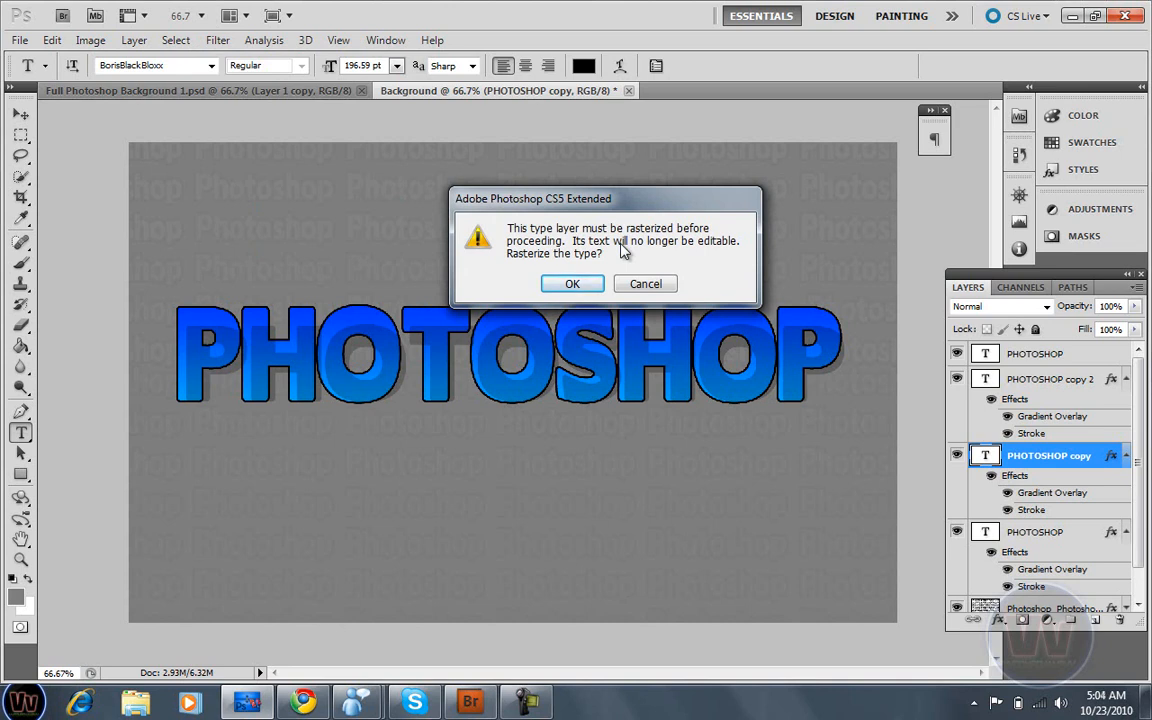
key(Return)
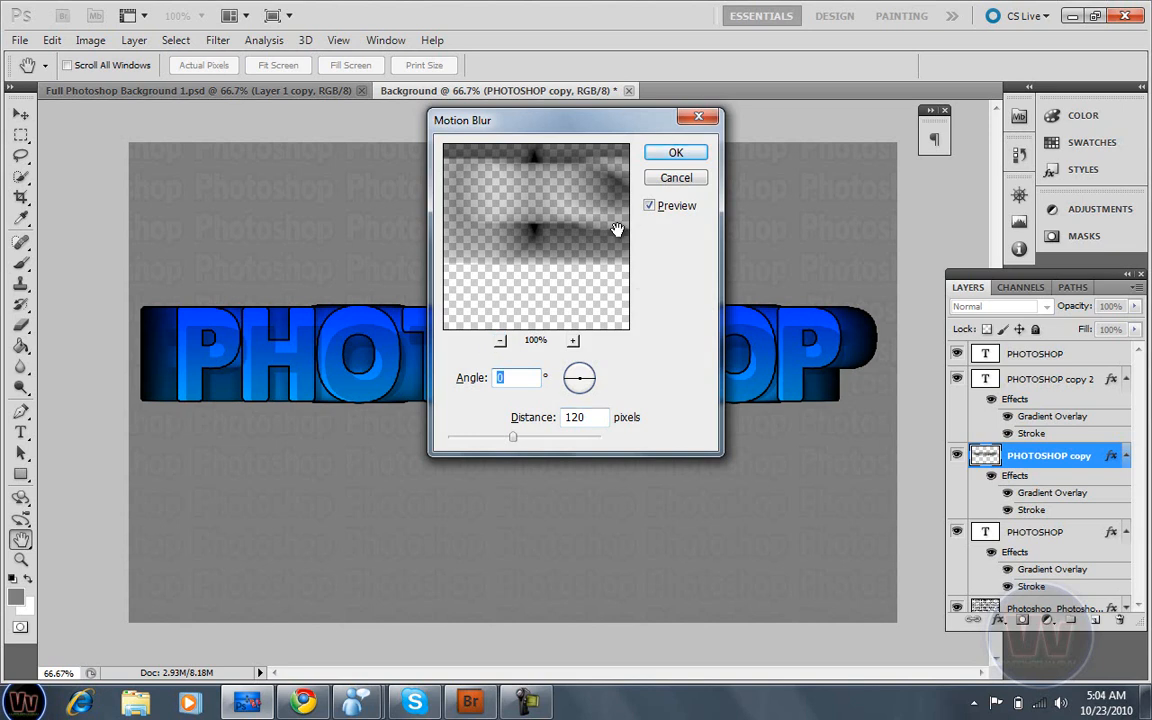
key(Return)
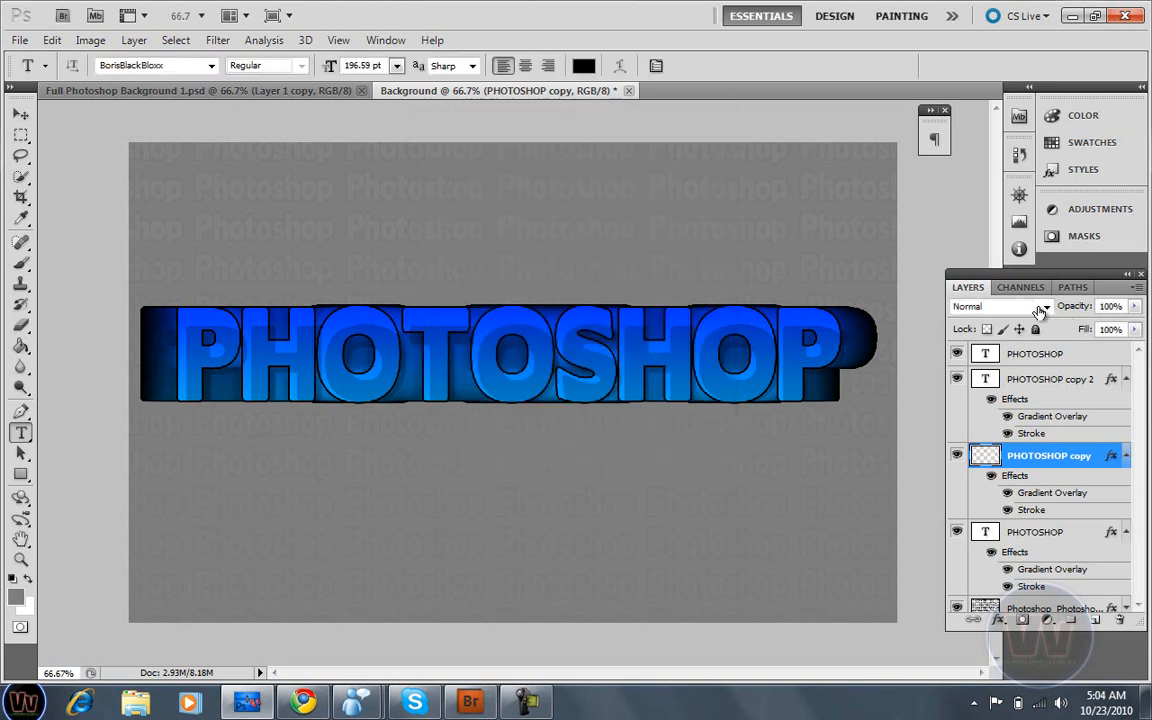
- Set the blurred PHOTOSHOP copy layer to Overlay blending at 9% opacity
click(1040, 307)
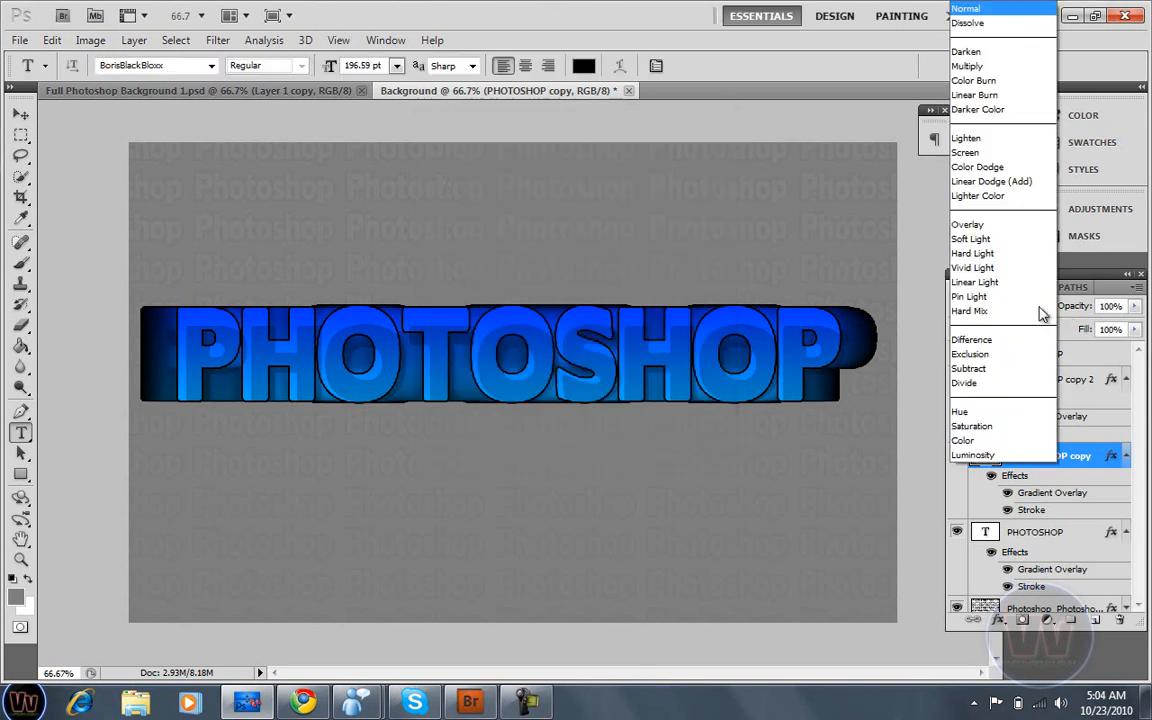
click(1037, 235)
drag(1096, 318, 1055, 336)
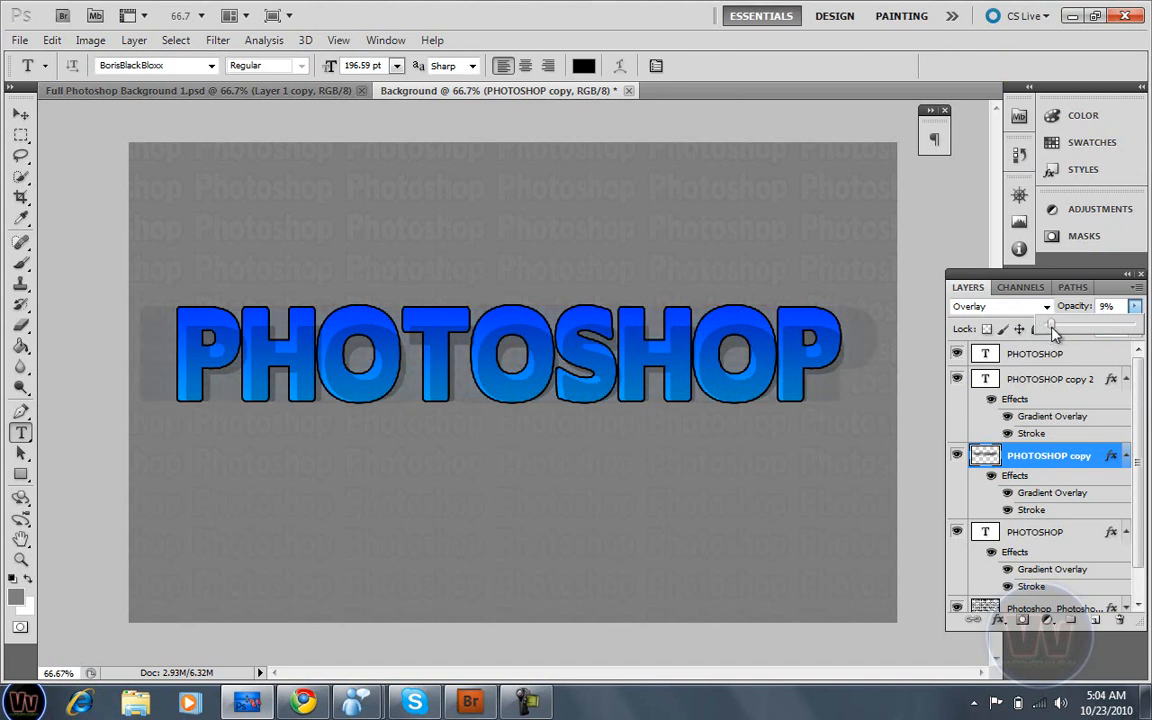
- Rasterize the PHOTOSHOP copy 2 layer and apply a Motion Blur with an angle of 64° and a distance of 120 pixels
click(1052, 378)
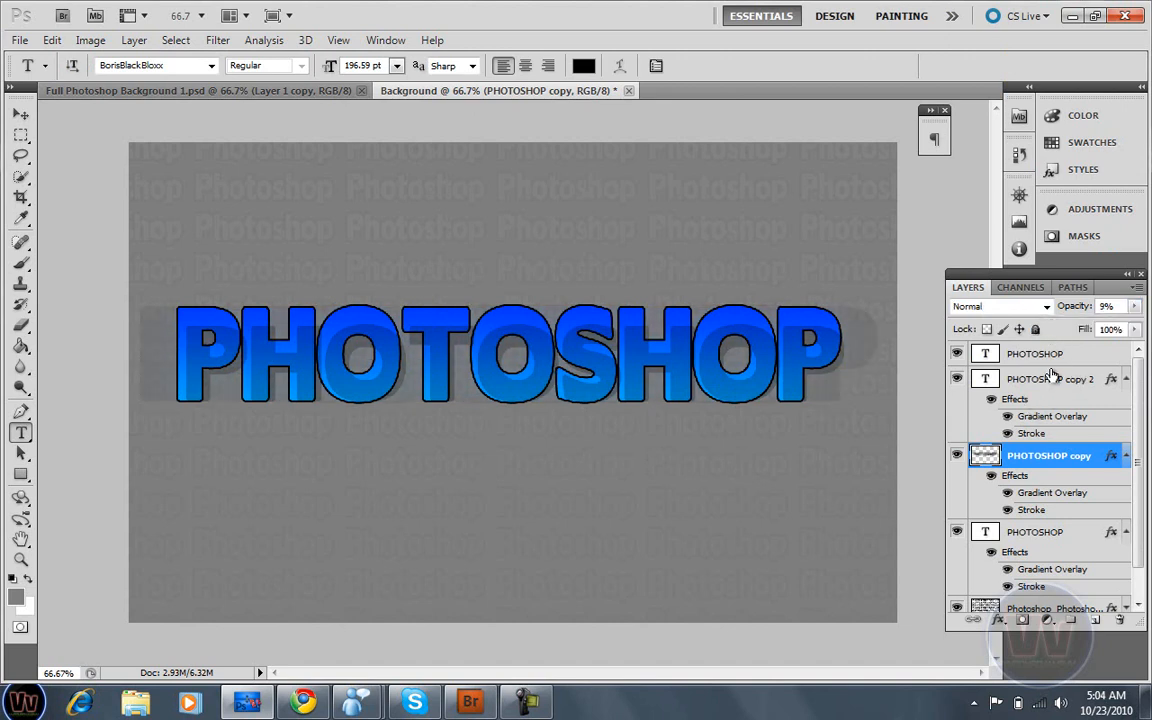
click(217, 40)
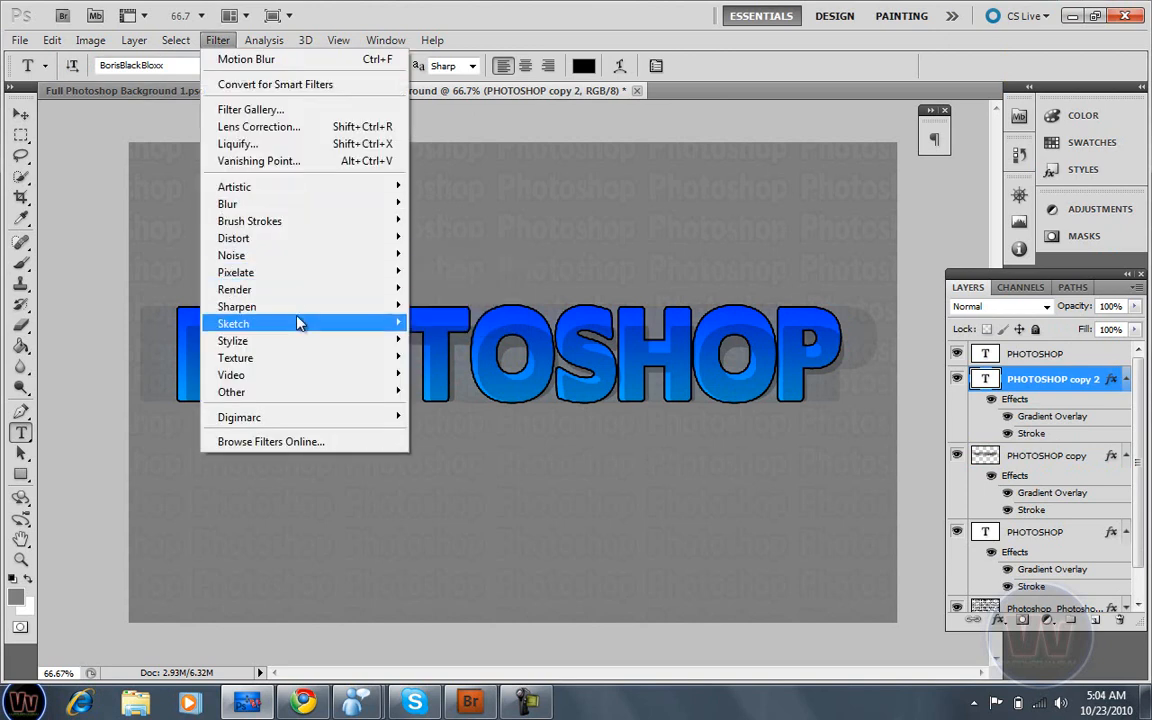
mouse_move(316, 210)
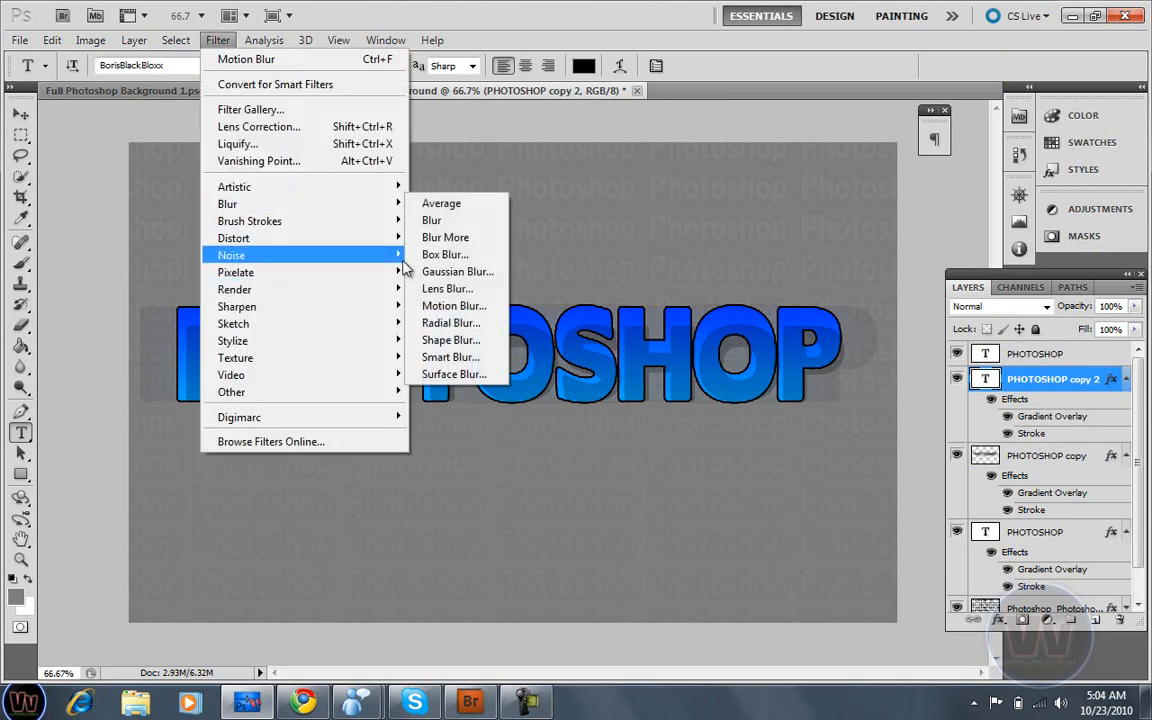
click(430, 308)
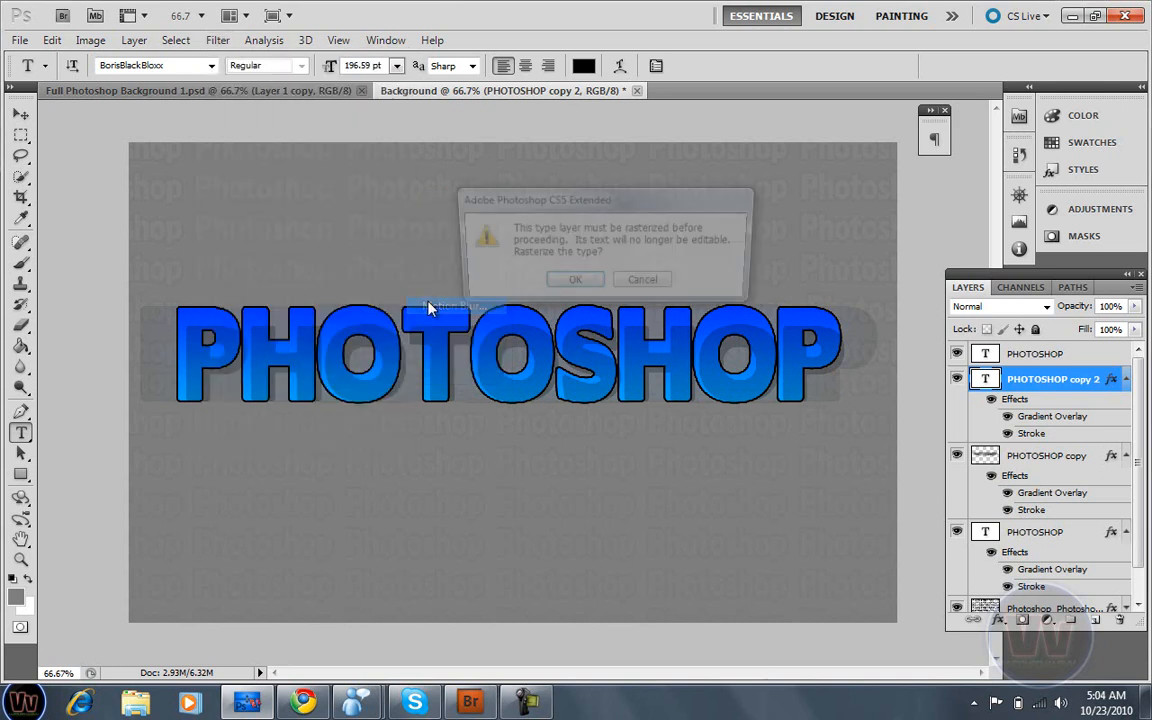
click(578, 286)
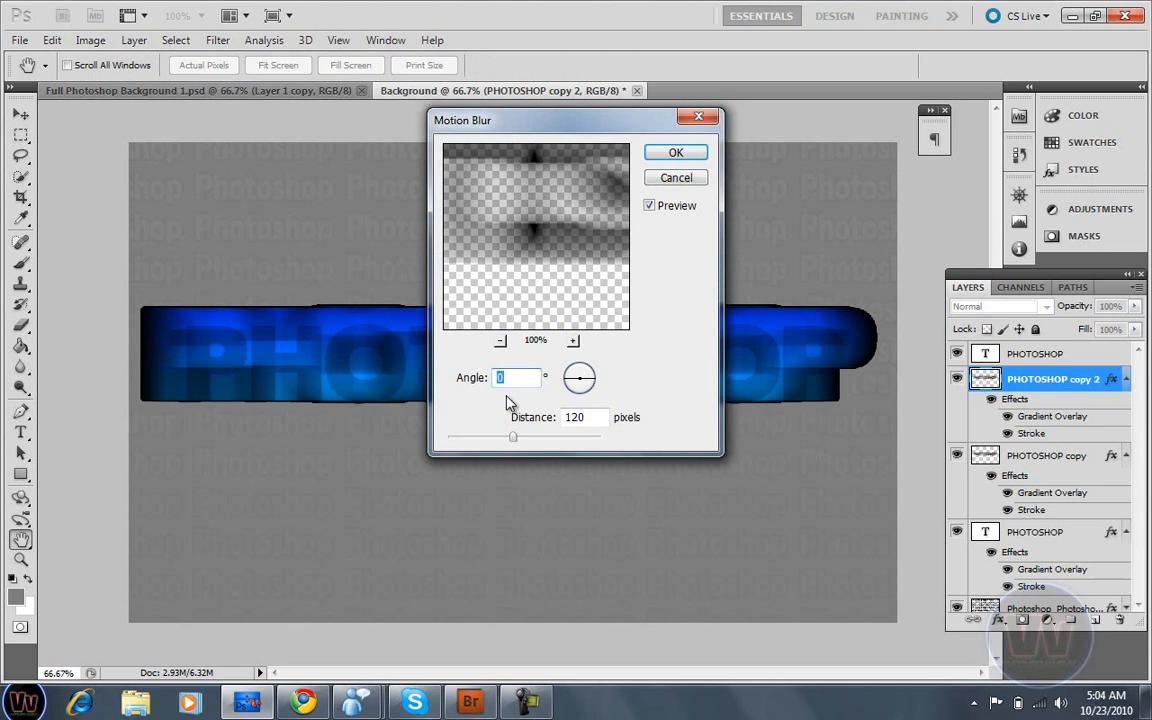
text(64)
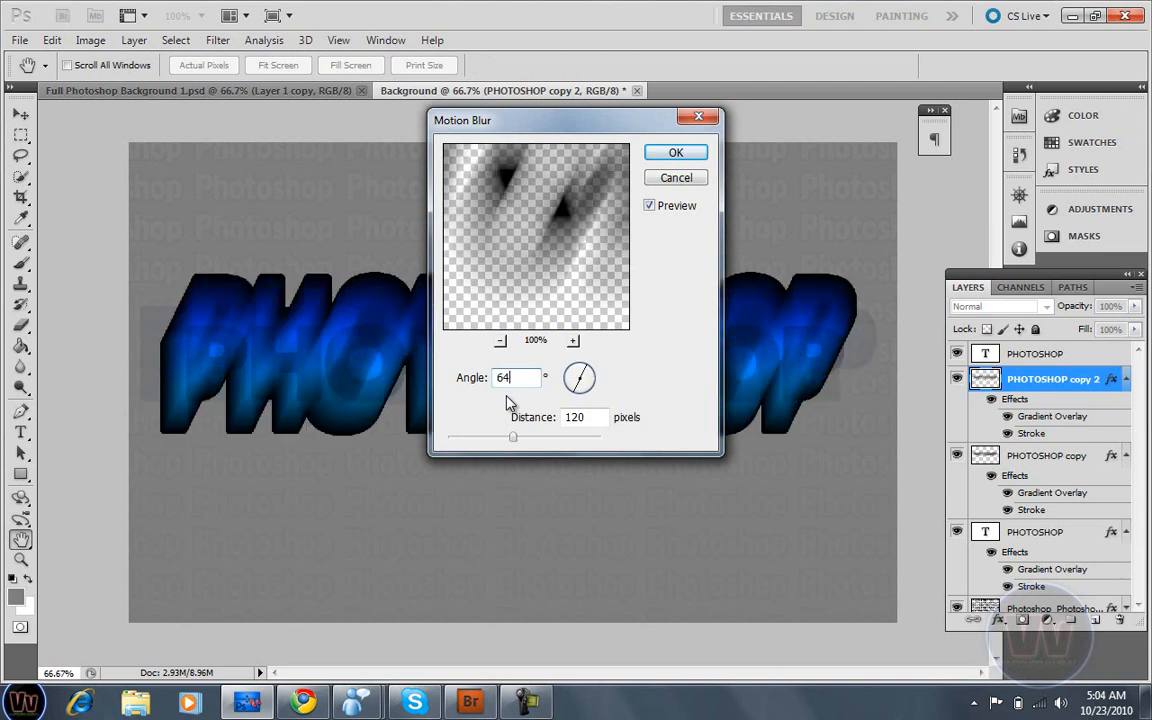
key(Return)
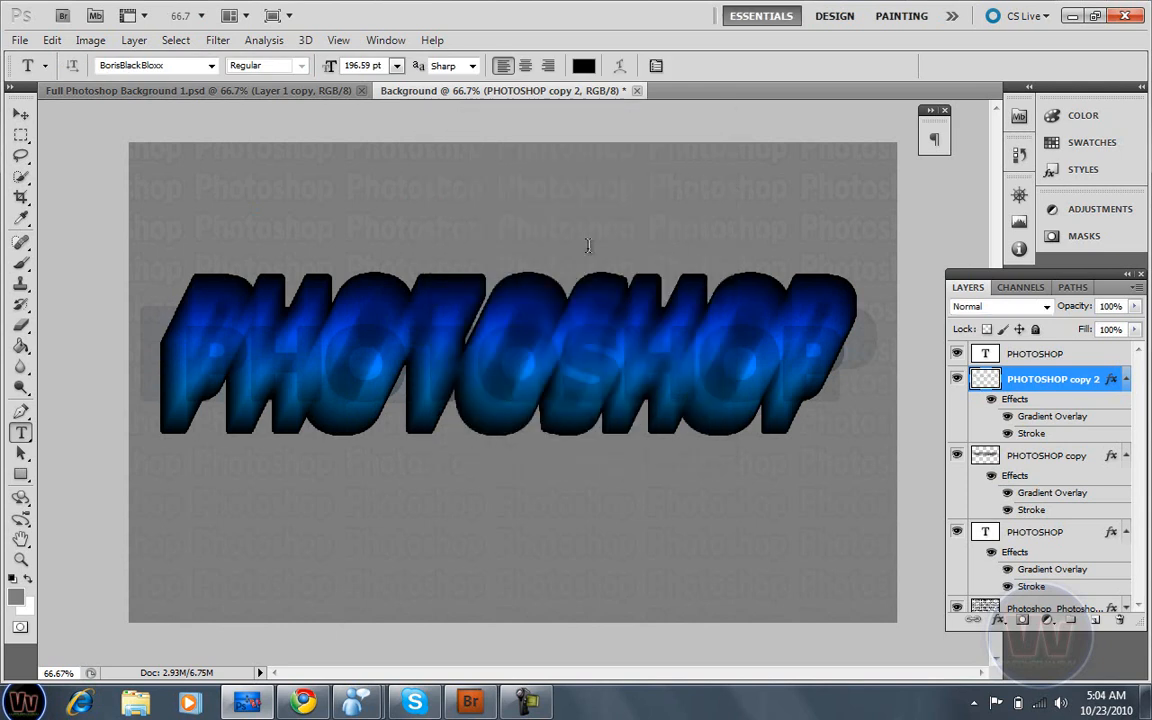
- Set the blurred PHOTOSHOP copy 2 layer to Overlay blending at 7% opacity
click(1046, 308)
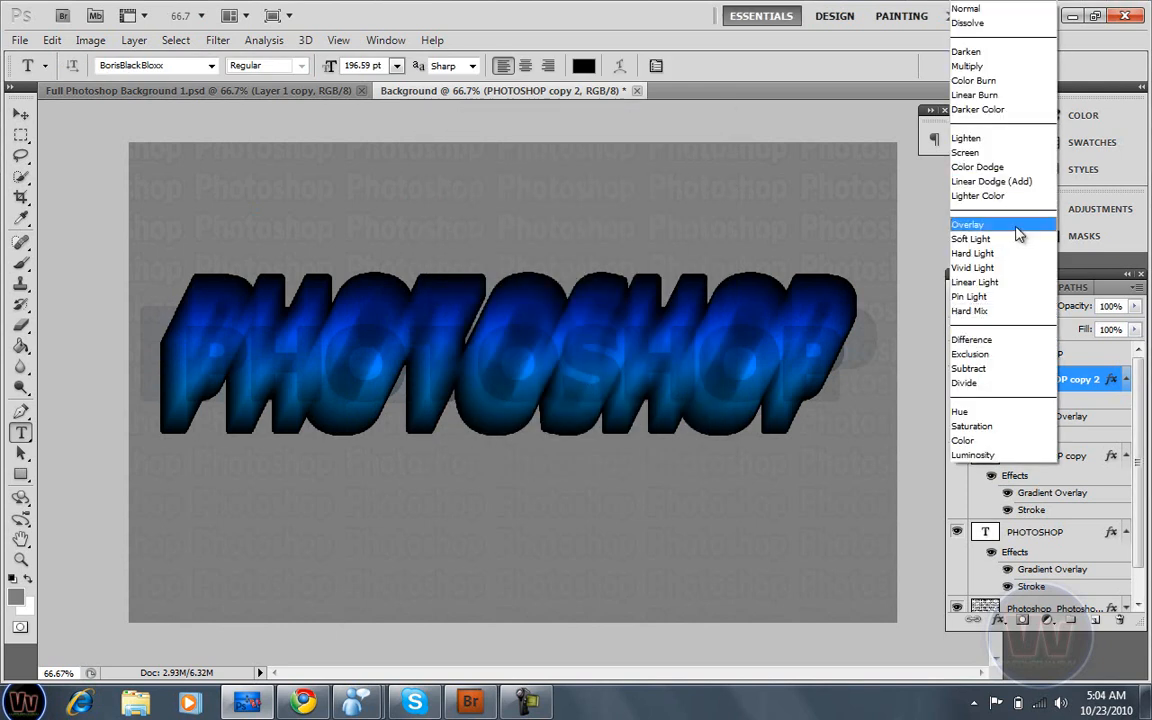
click(1017, 231)
click(1134, 306)
drag(1079, 338, 1064, 335)
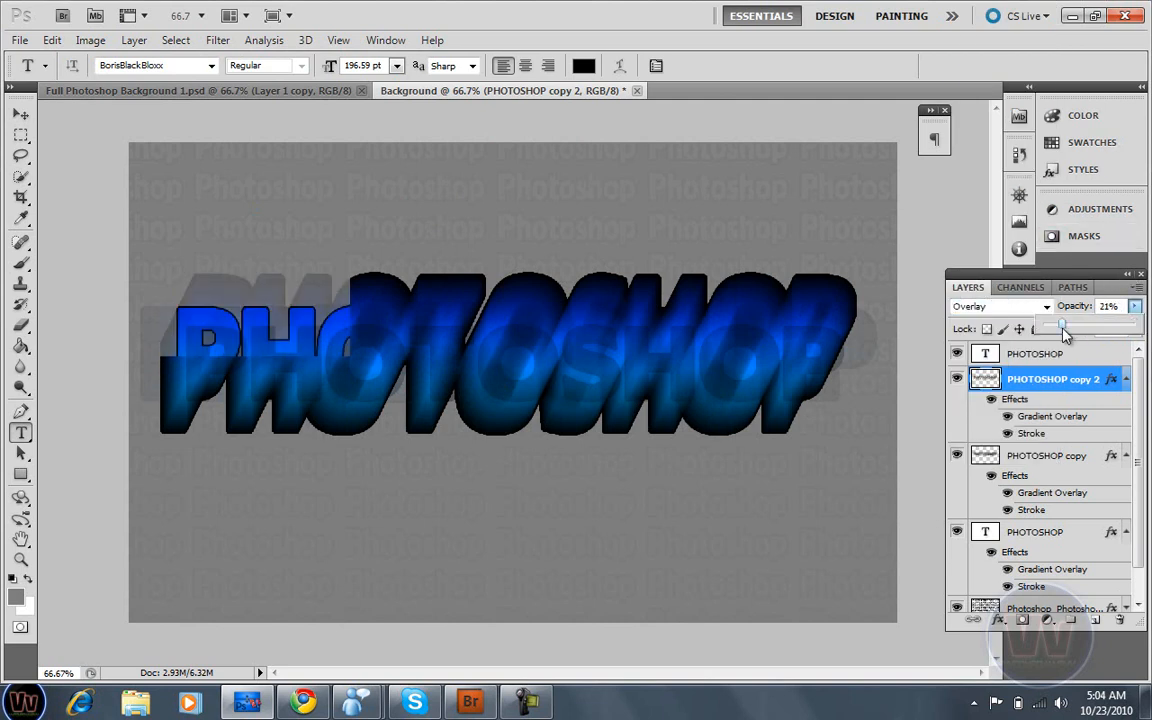
drag(1064, 335, 1050, 333)
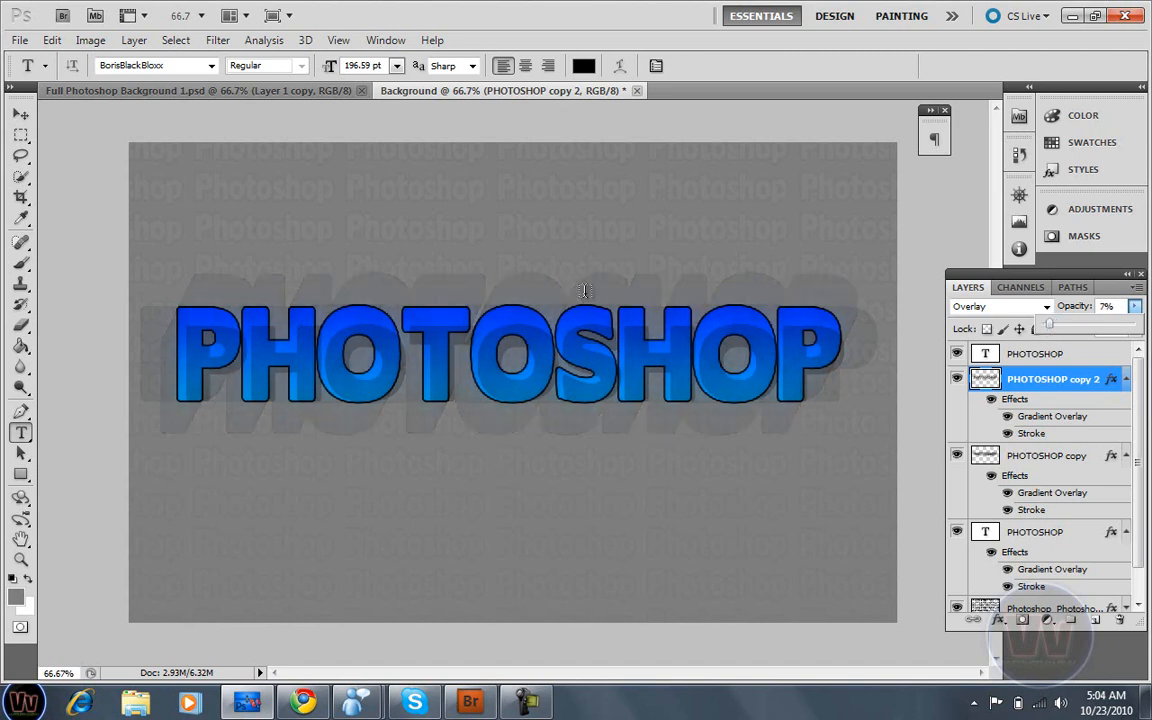
- Compare with the finished wallpaper, and add a black PHOTOSHOP text in BorisBlackBloxx, stretched to the full width of the blue title
click(100, 89)
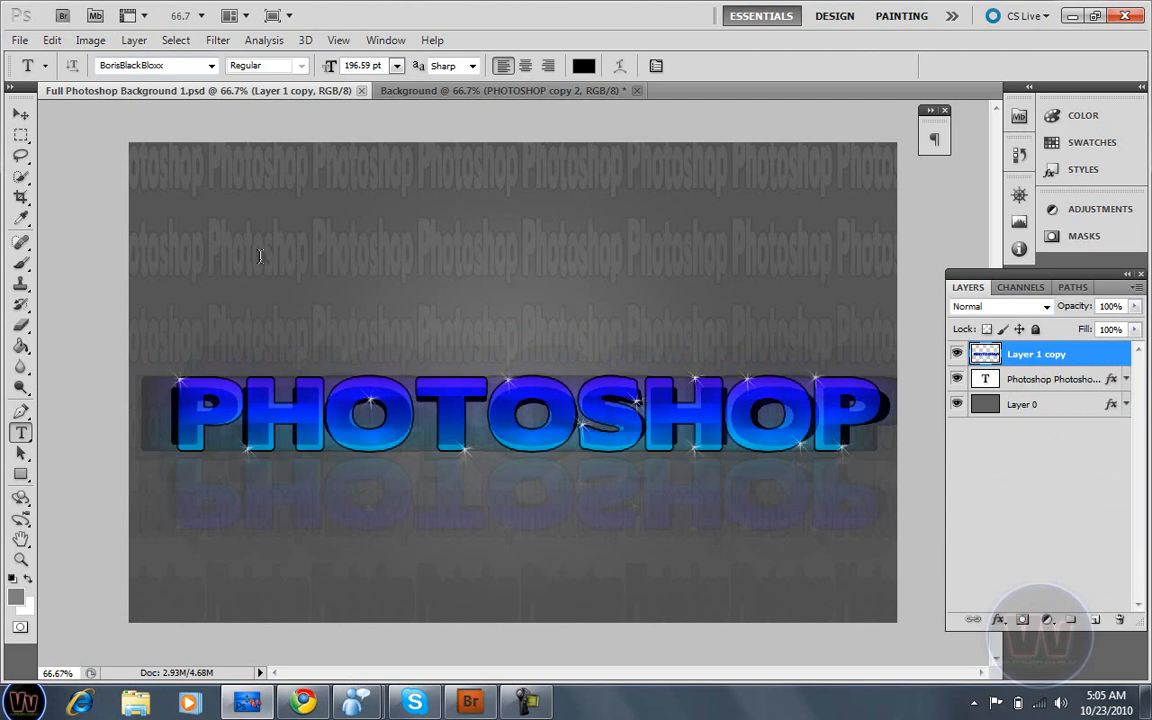
click(420, 89)
click(505, 90)
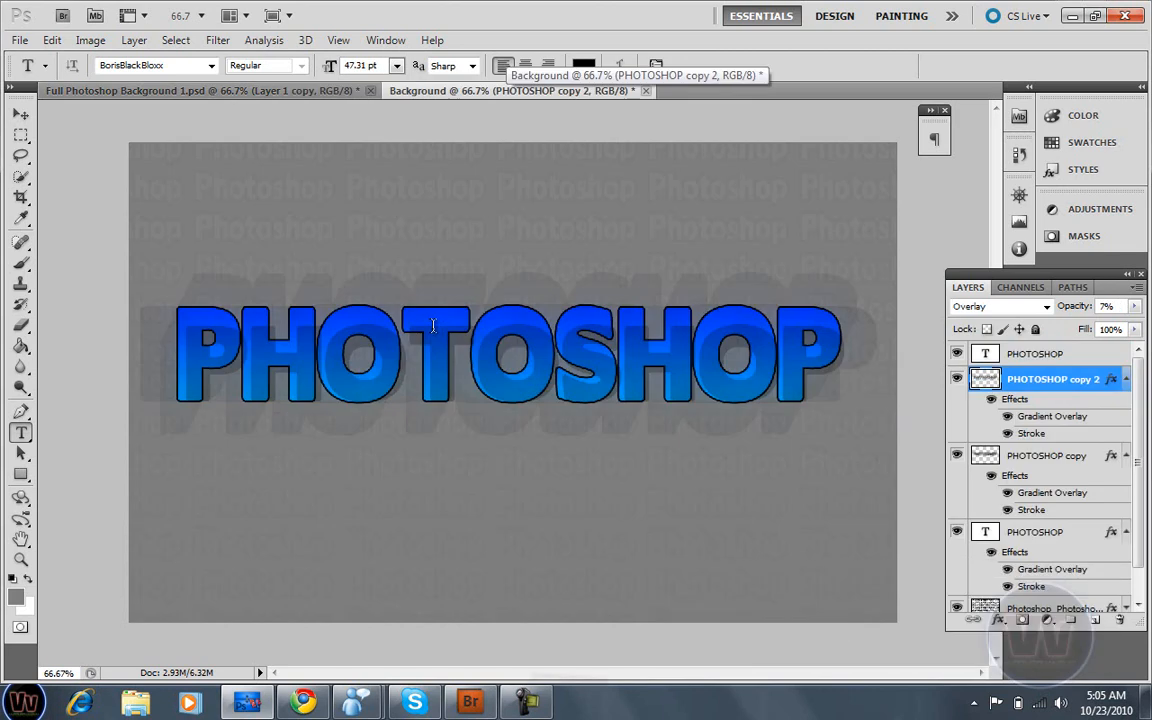
click(167, 370)
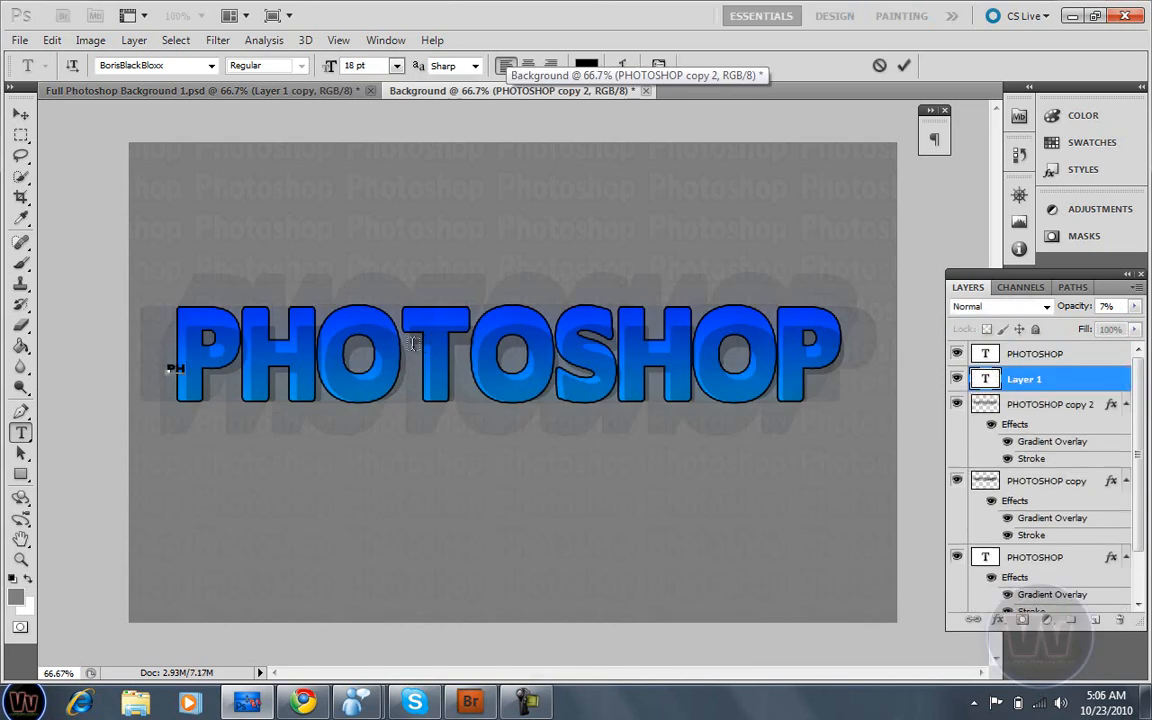
text(PHOTOSHOP)
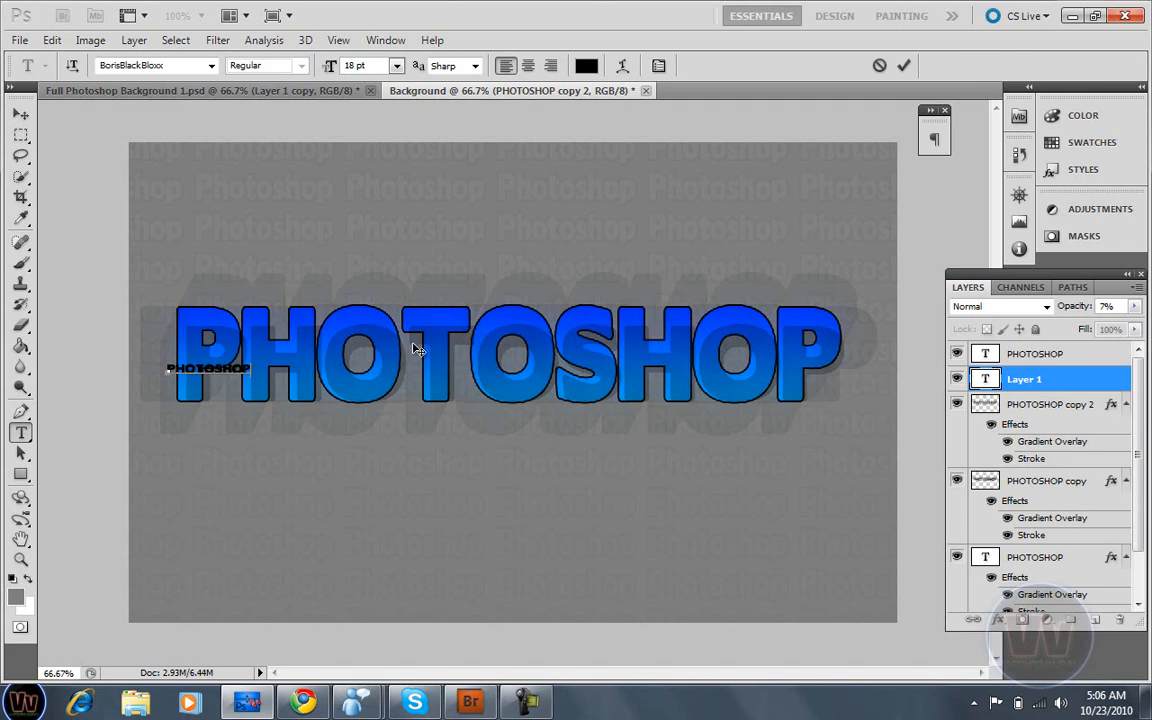
key(ctrl)
drag(259, 364, 853, 347)
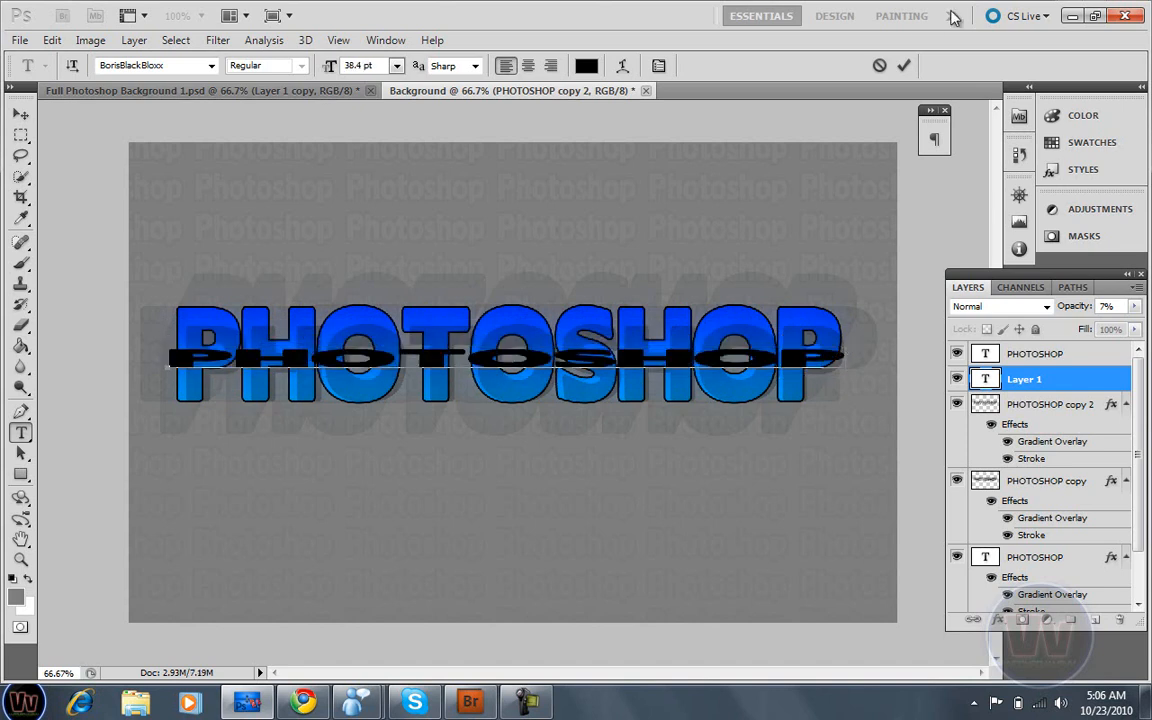
click(904, 65)
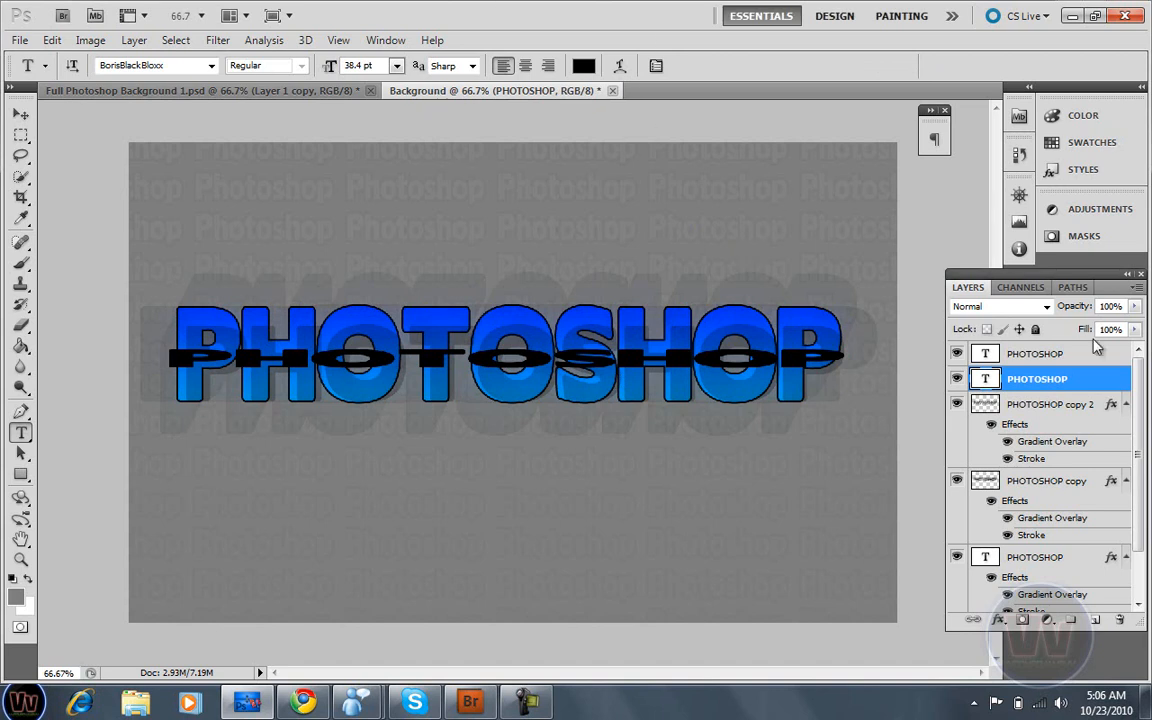
- Set the new black PHOTOSHOP text layer to Overlay blending at 31% opacity
click(1047, 306)
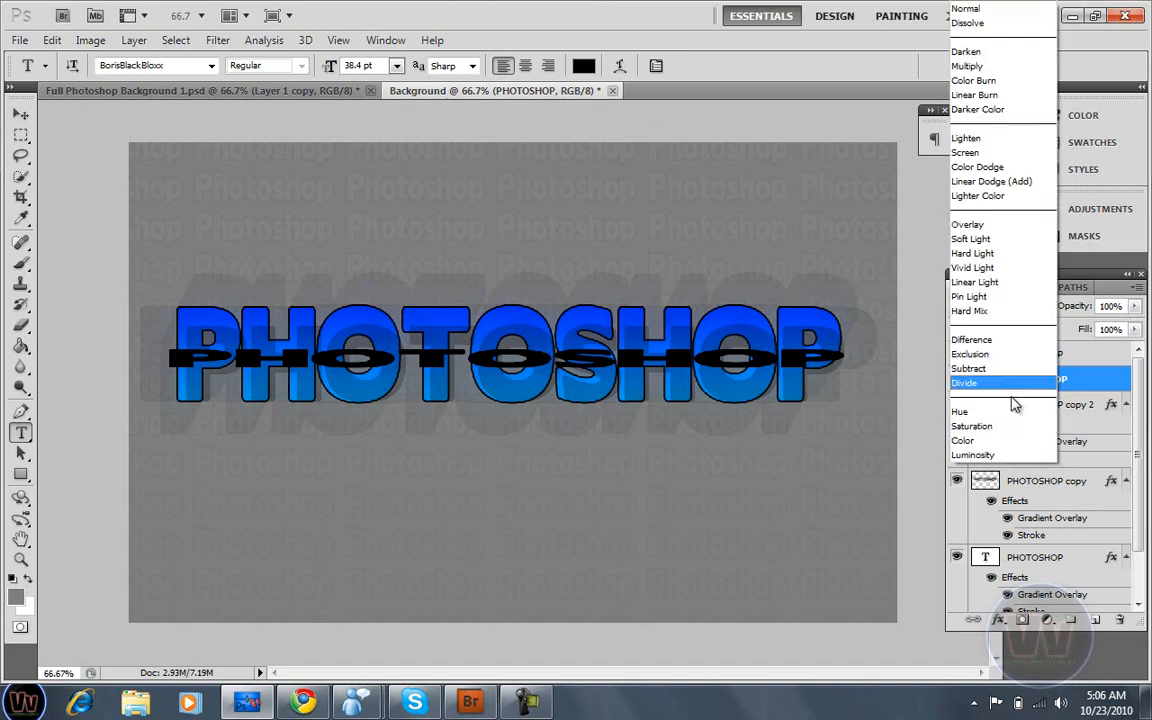
click(1021, 235)
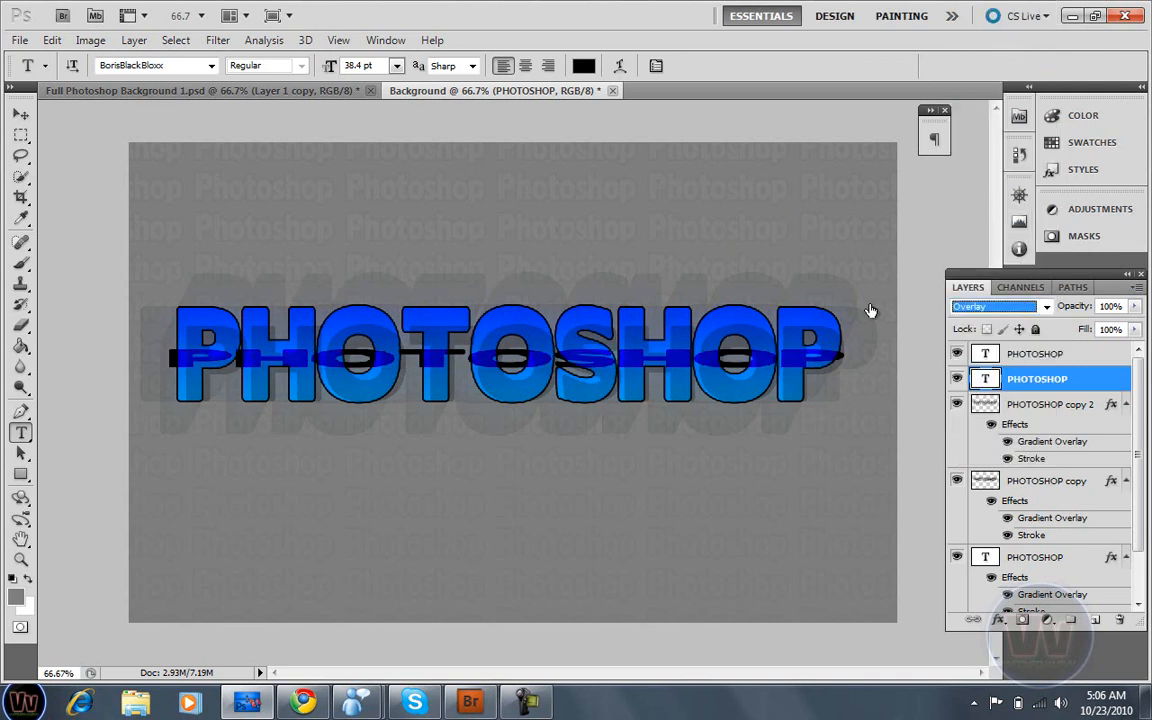
click(1134, 306)
drag(1134, 306, 1075, 336)
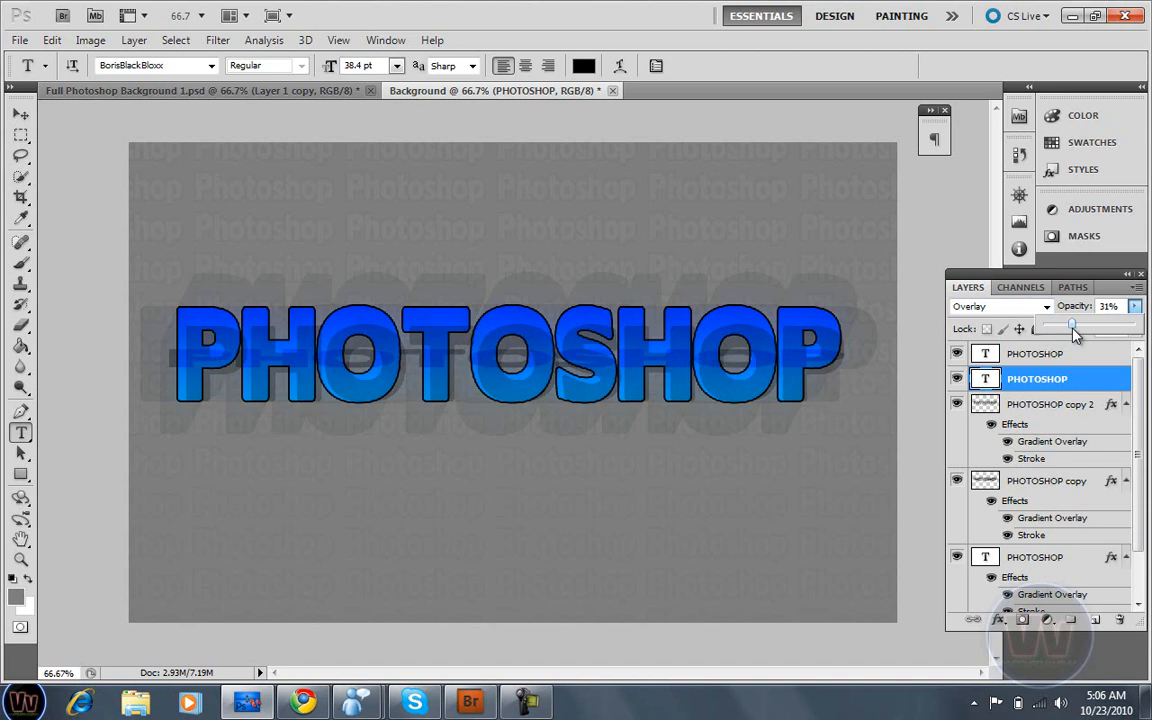
- Free Transform the new PHOTOSHOP text to about 341% height and position it slightly below the blue title, overlapping it
key(ctrl+t)
drag(508, 349, 504, 532)
drag(587, 335, 603, 353)
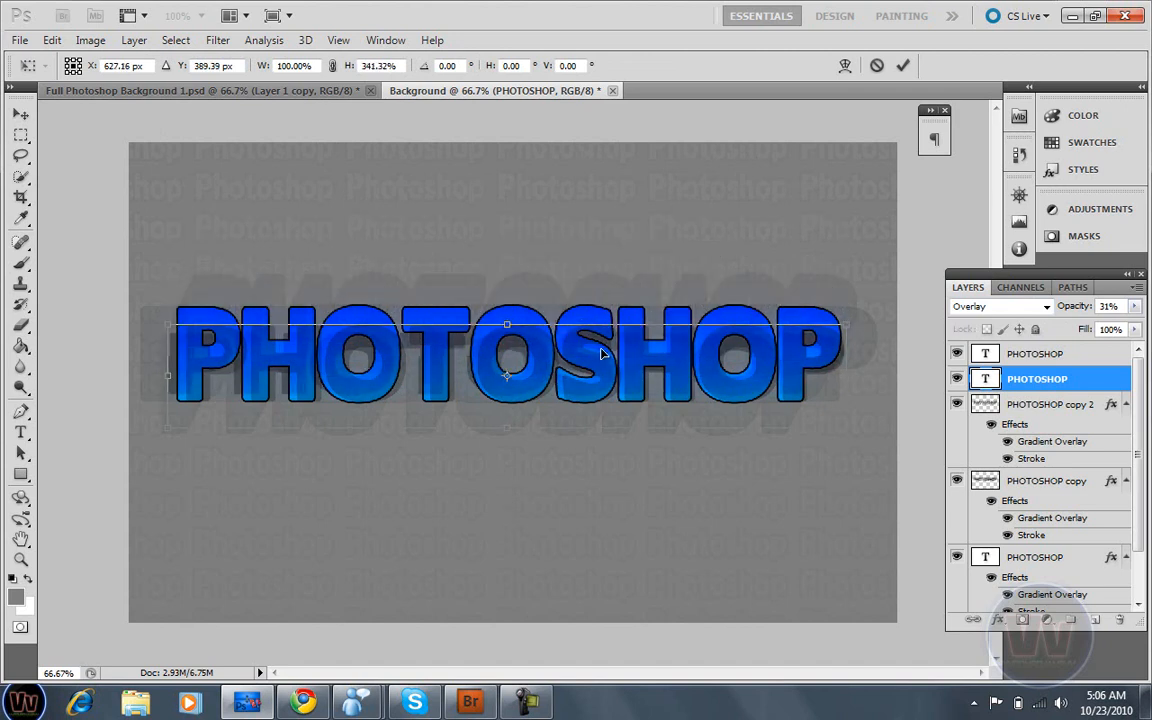
click(903, 65)
key(t)
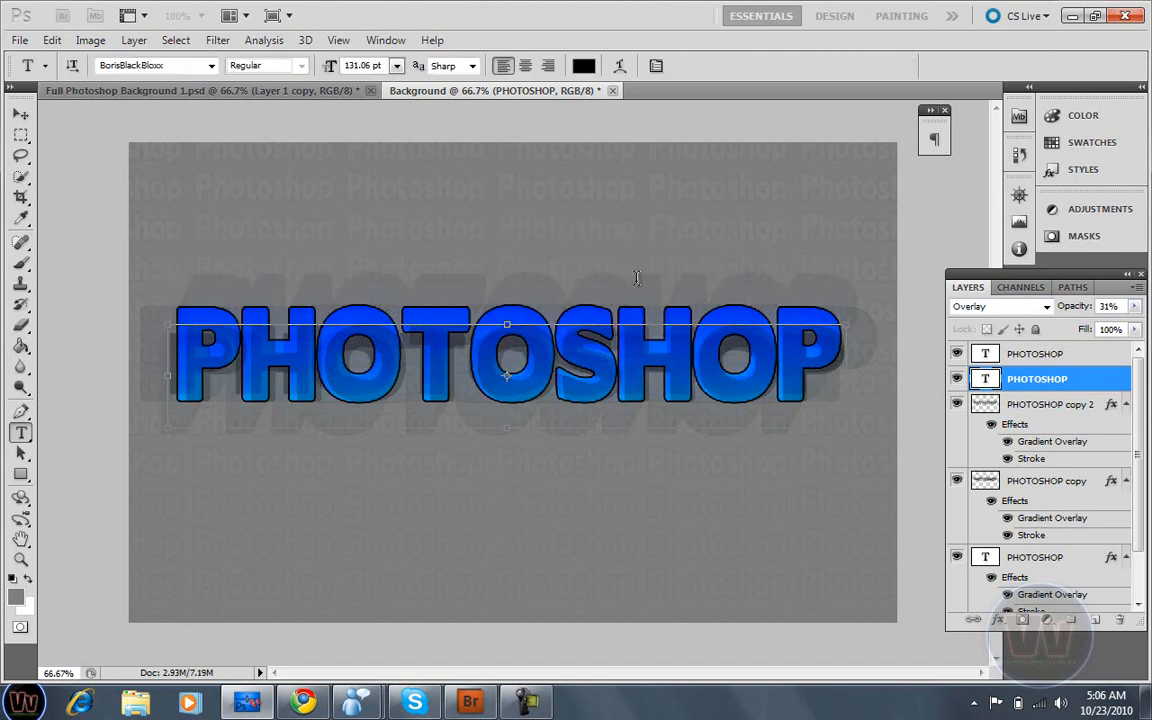
- Duplicate the PHOTOSHOP copy 2 layer with the default name
click(1062, 356)
click(1062, 403)
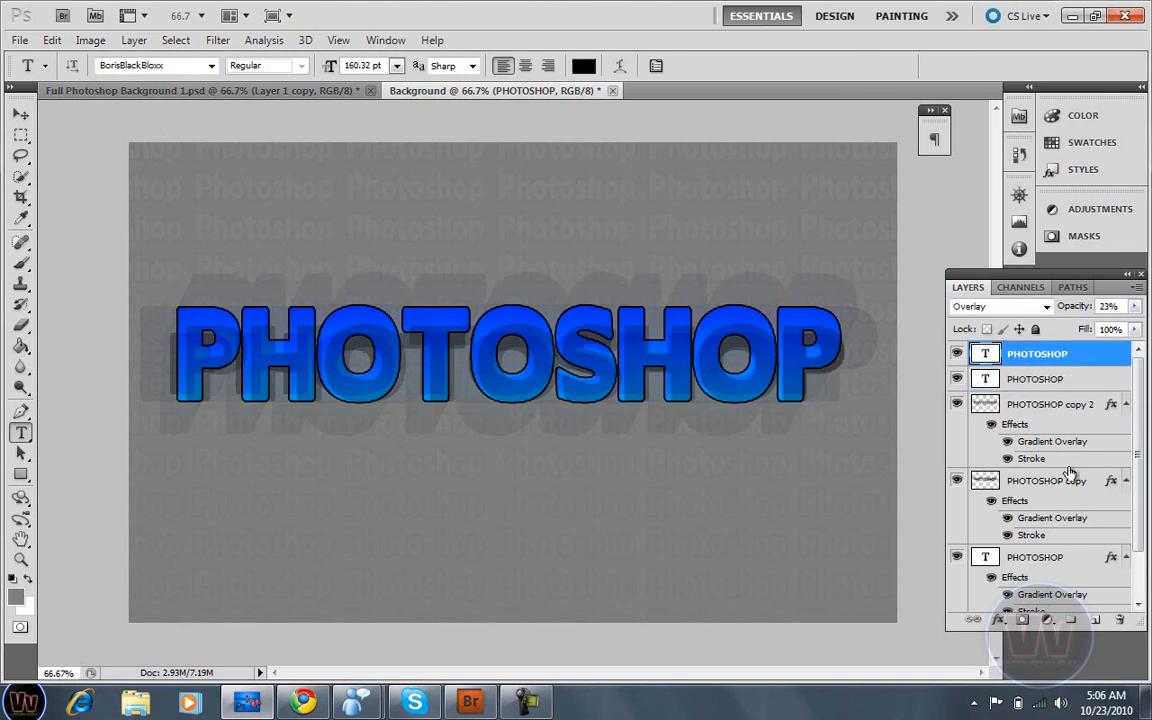
right_click(1078, 399)
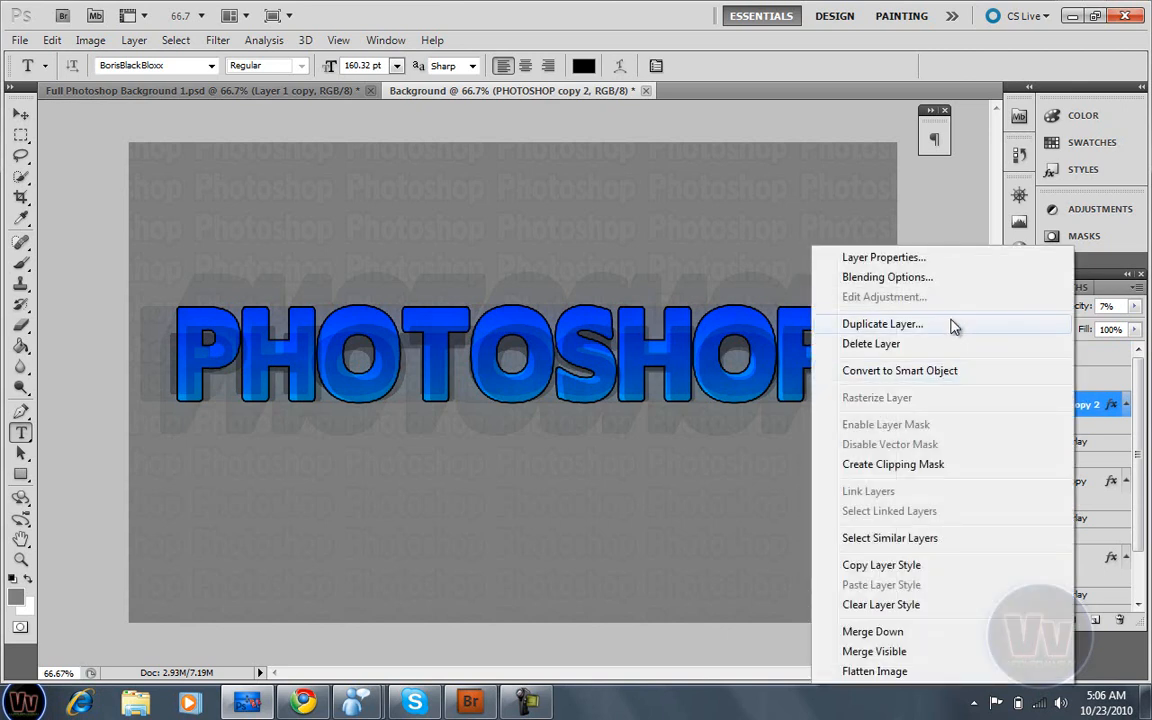
click(952, 325)
key(Return)
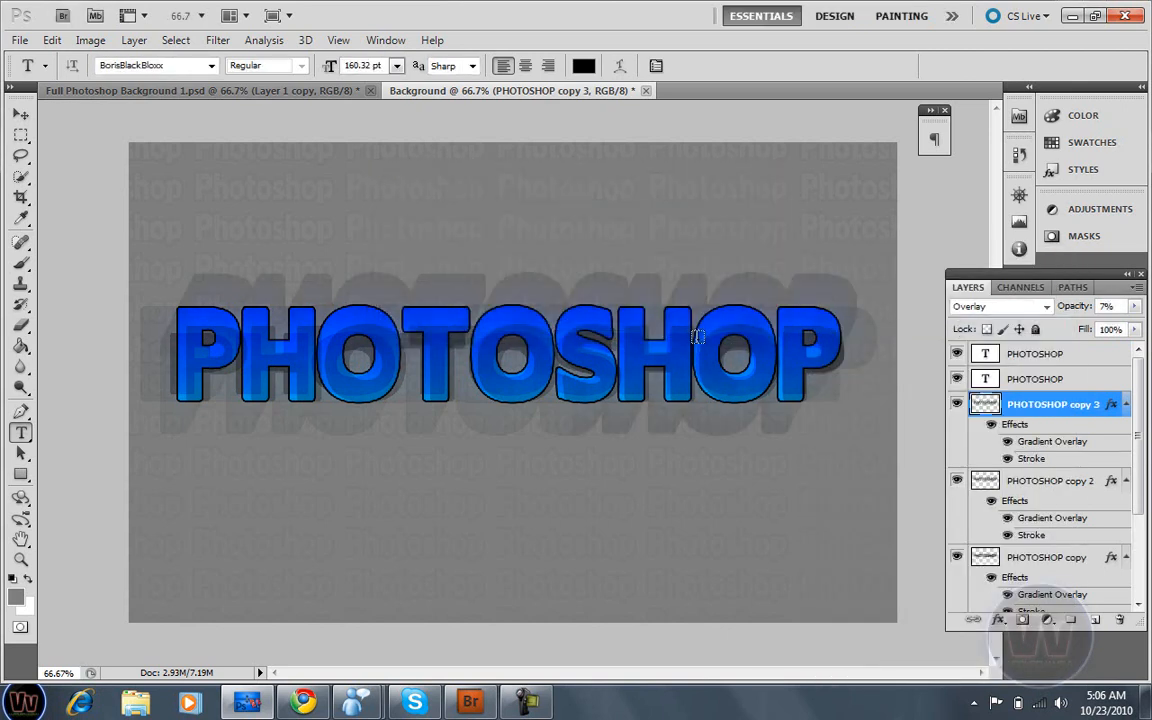
- Apply a Radial Blur to the PHOTOSHOP copy 3 layer with amount 60, the Zoom method and Best quality
click(217, 40)
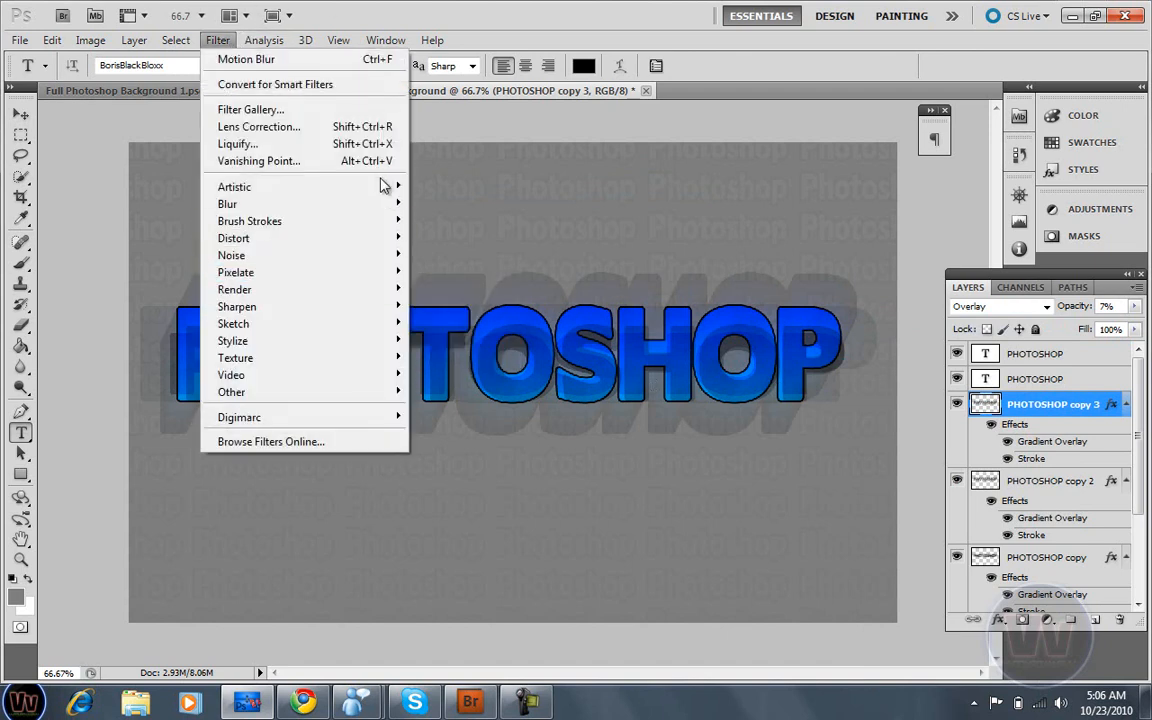
mouse_move(368, 203)
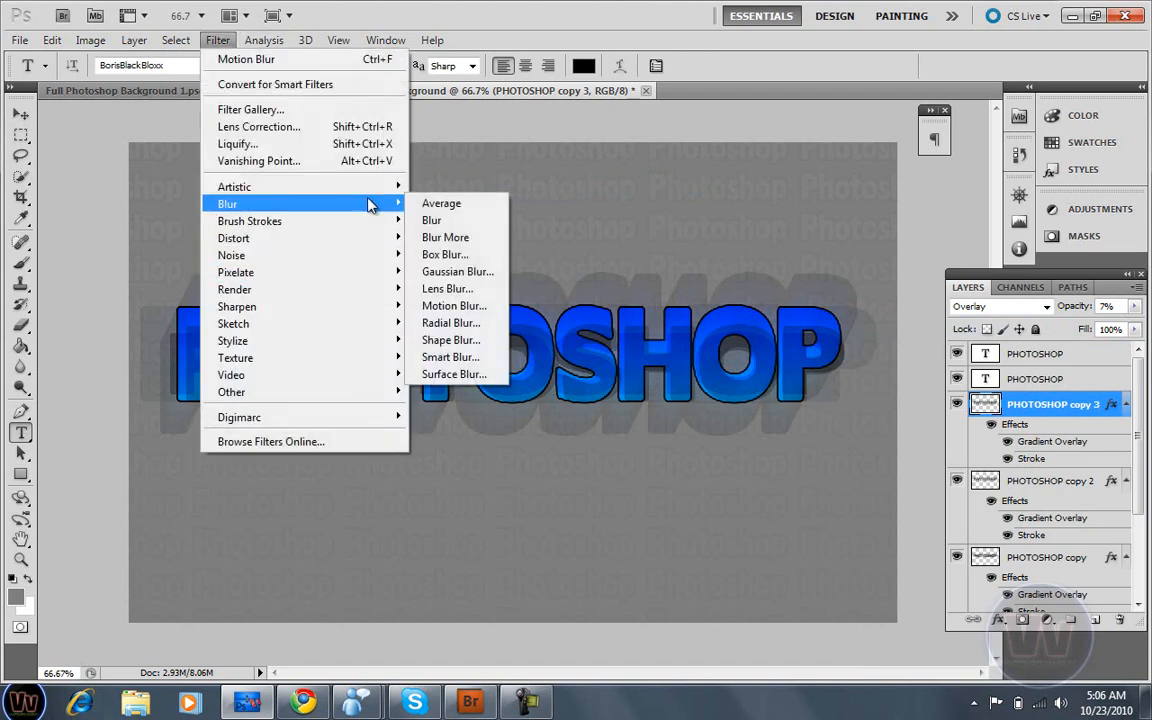
click(447, 323)
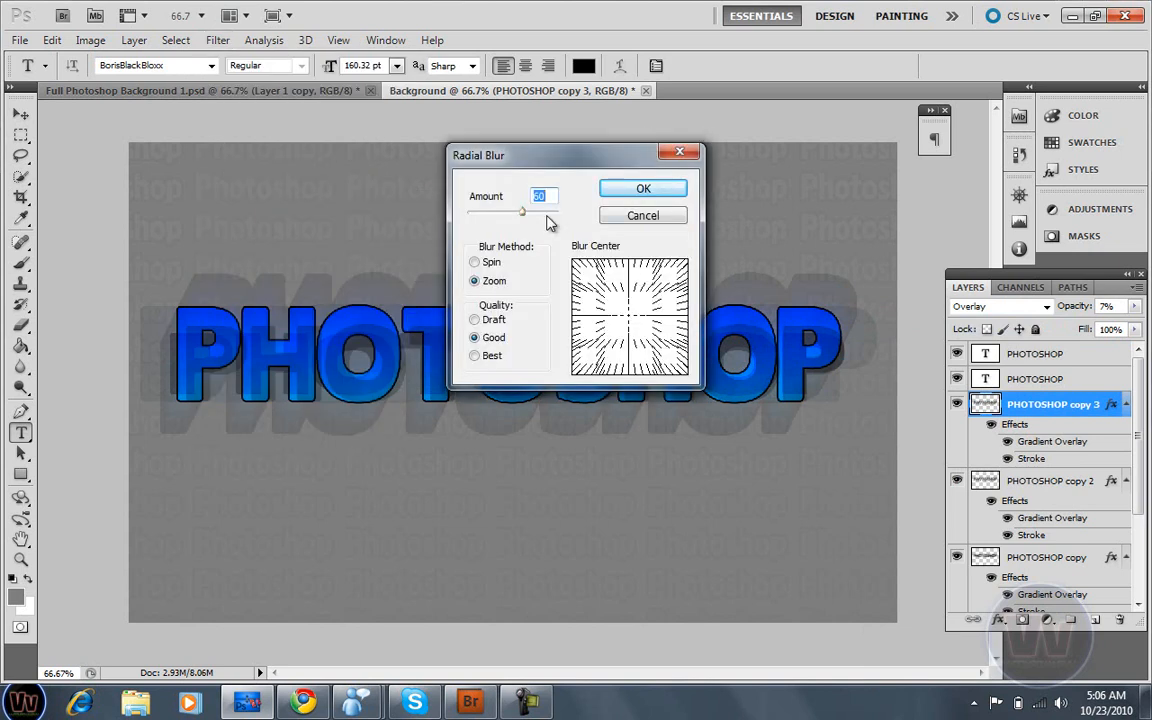
click(473, 358)
click(670, 188)
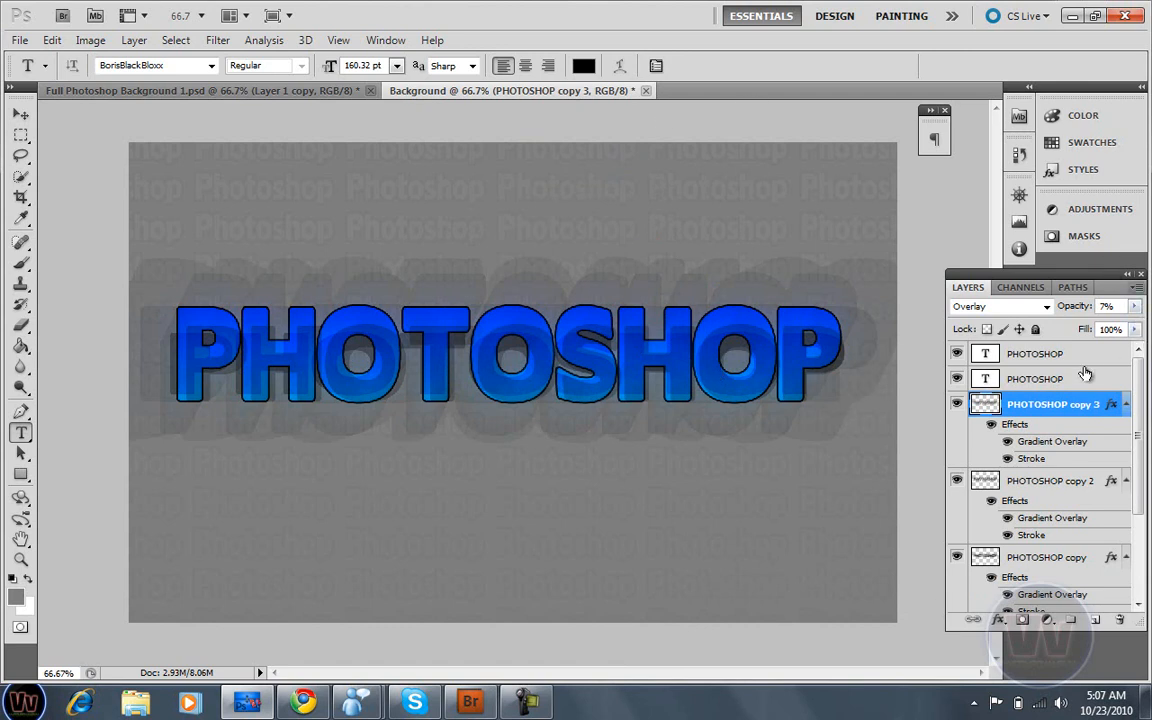
- Set the PHOTOSHOP copy 3 layer to 1% opacity with Difference blending
click(1135, 307)
click(1136, 309)
click(1134, 308)
drag(1073, 326, 1043, 330)
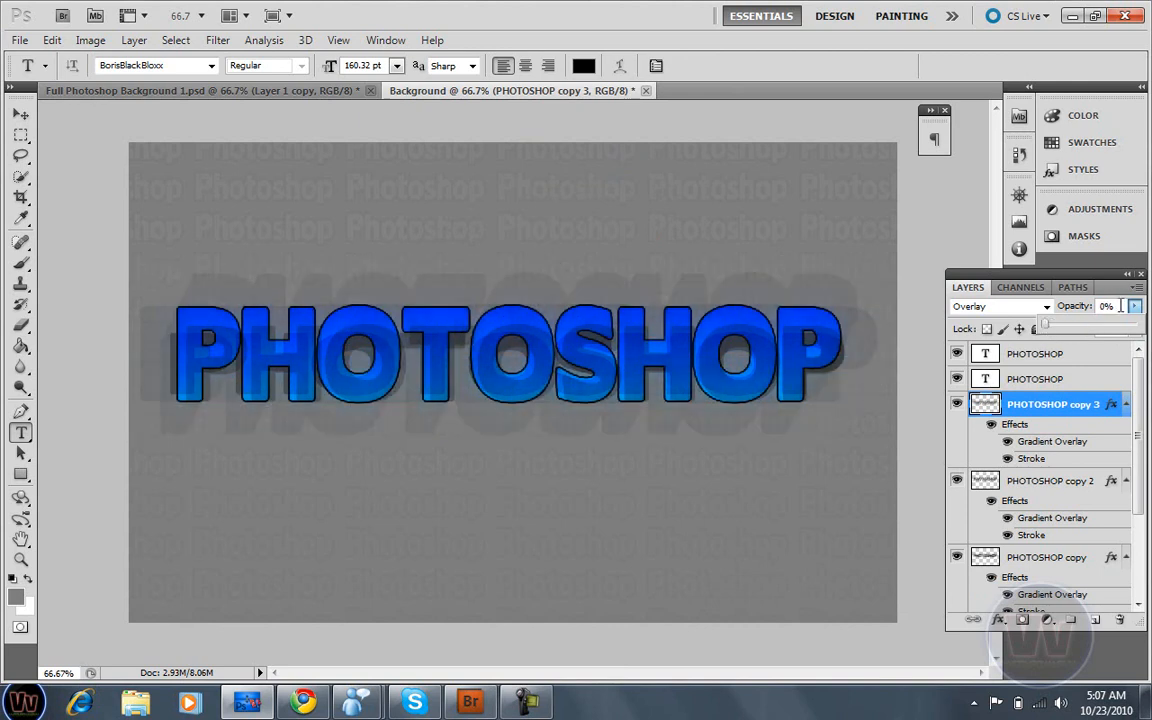
click(1121, 306)
text(1)
click(1030, 306)
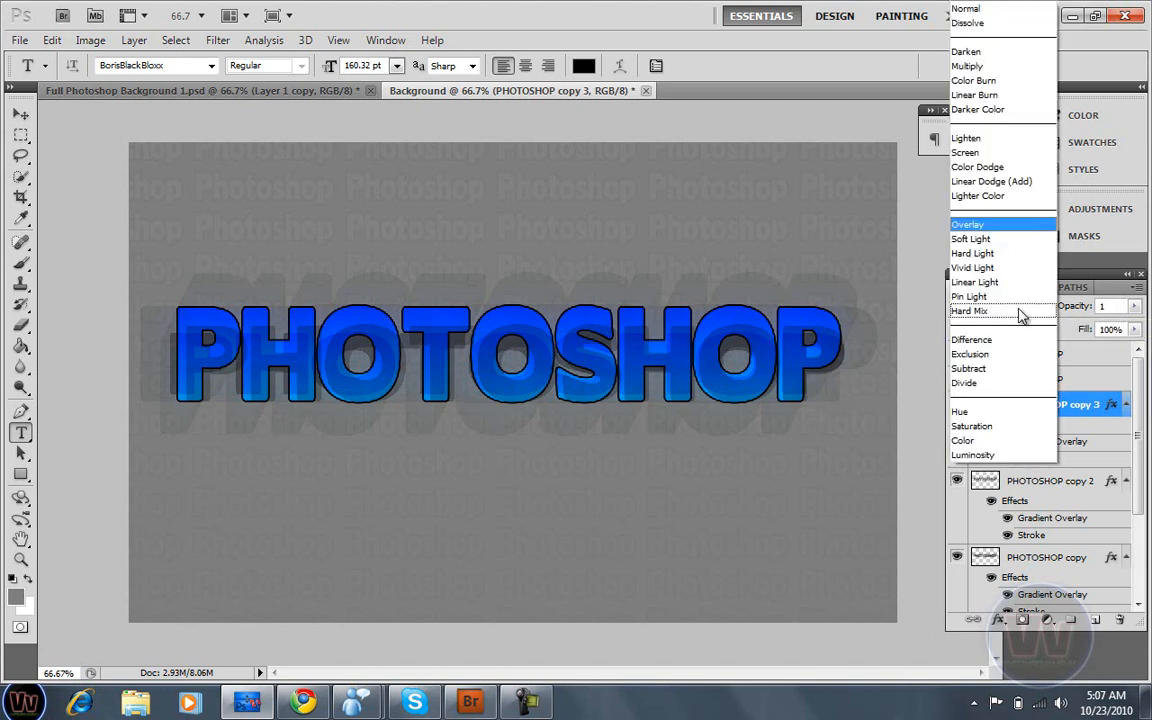
click(972, 340)
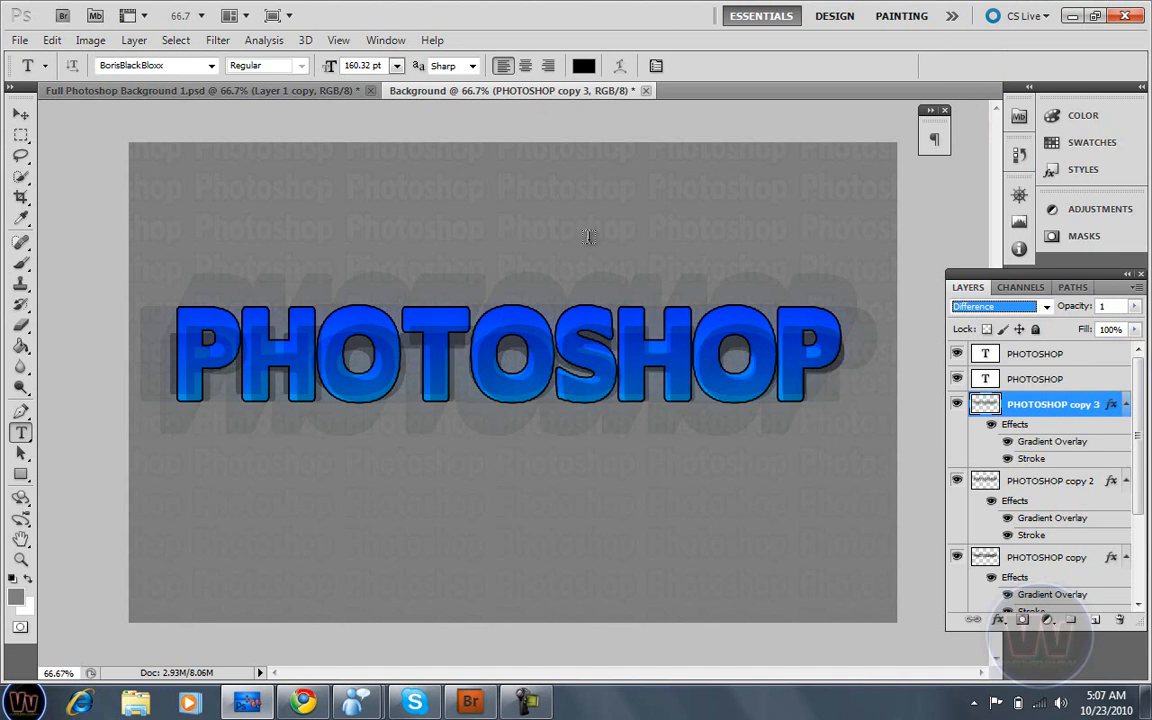
- Add a new empty layer above the topmost PHOTOSHOP text layer and open the Brush tool's presets
click(1018, 360)
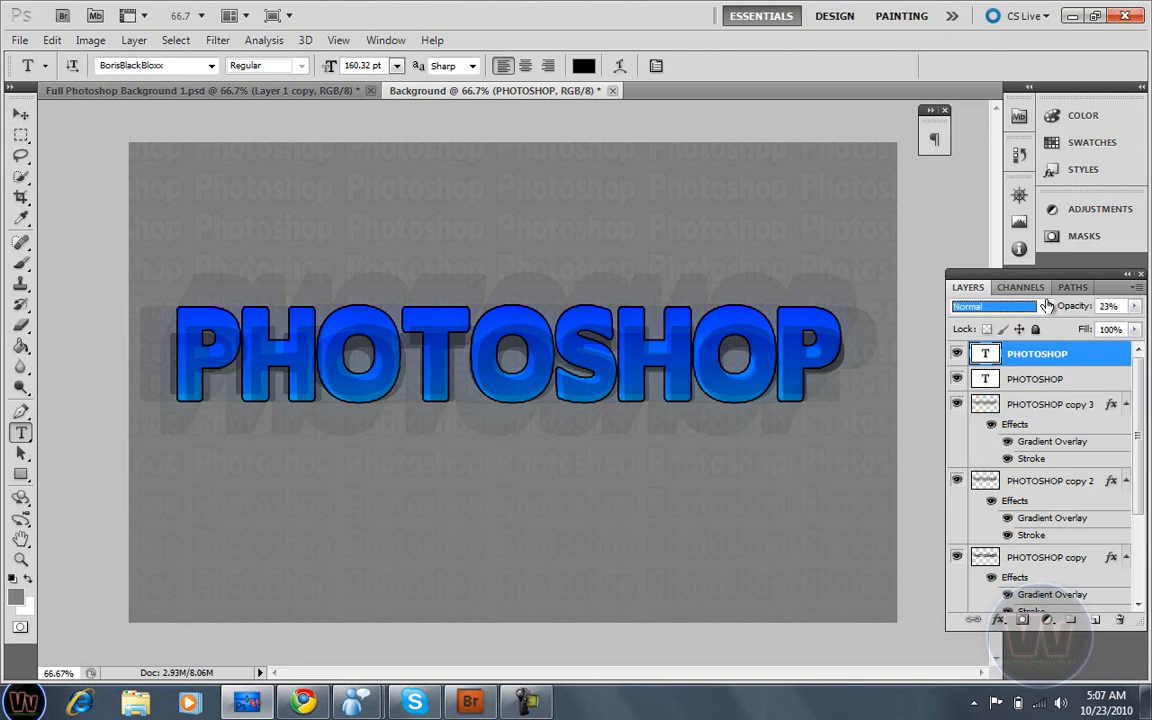
click(1100, 622)
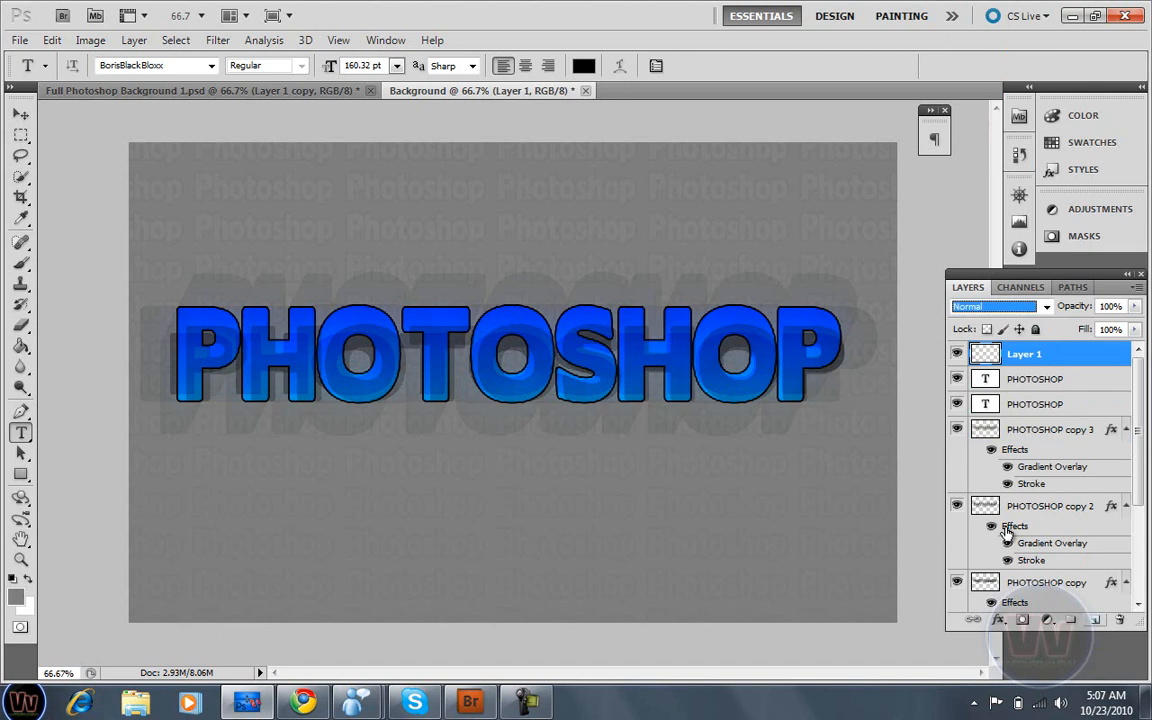
click(19, 264)
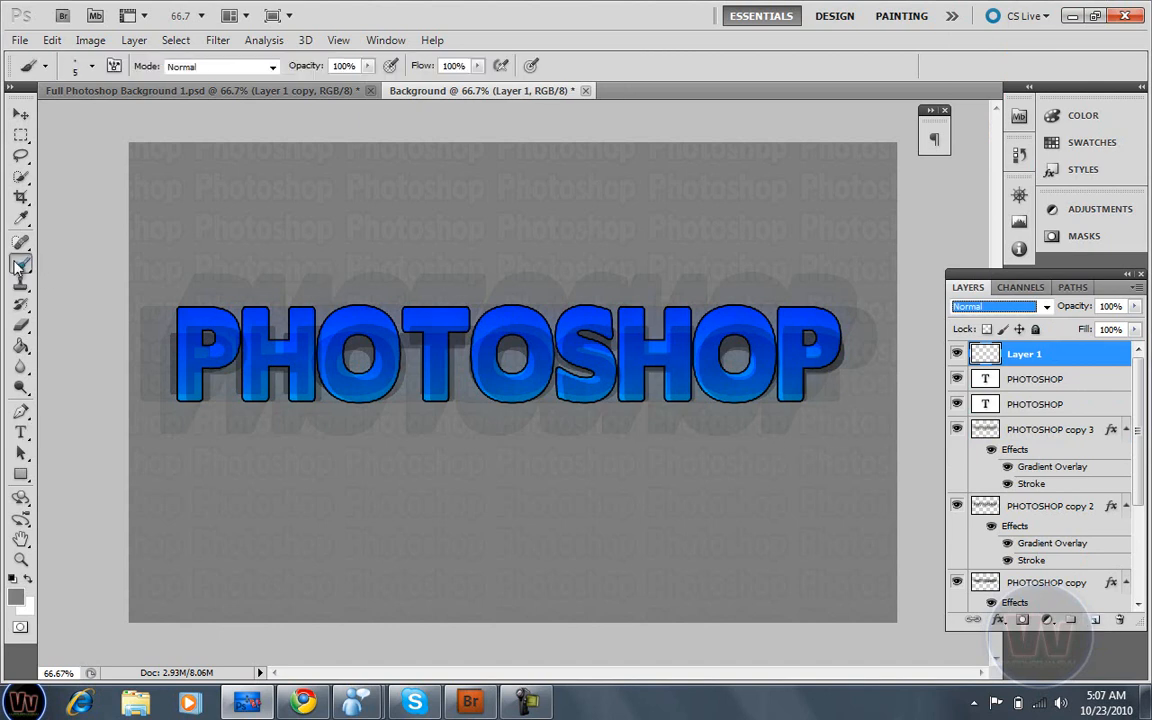
click(91, 66)
click(227, 98)
click(318, 393)
key(Return)
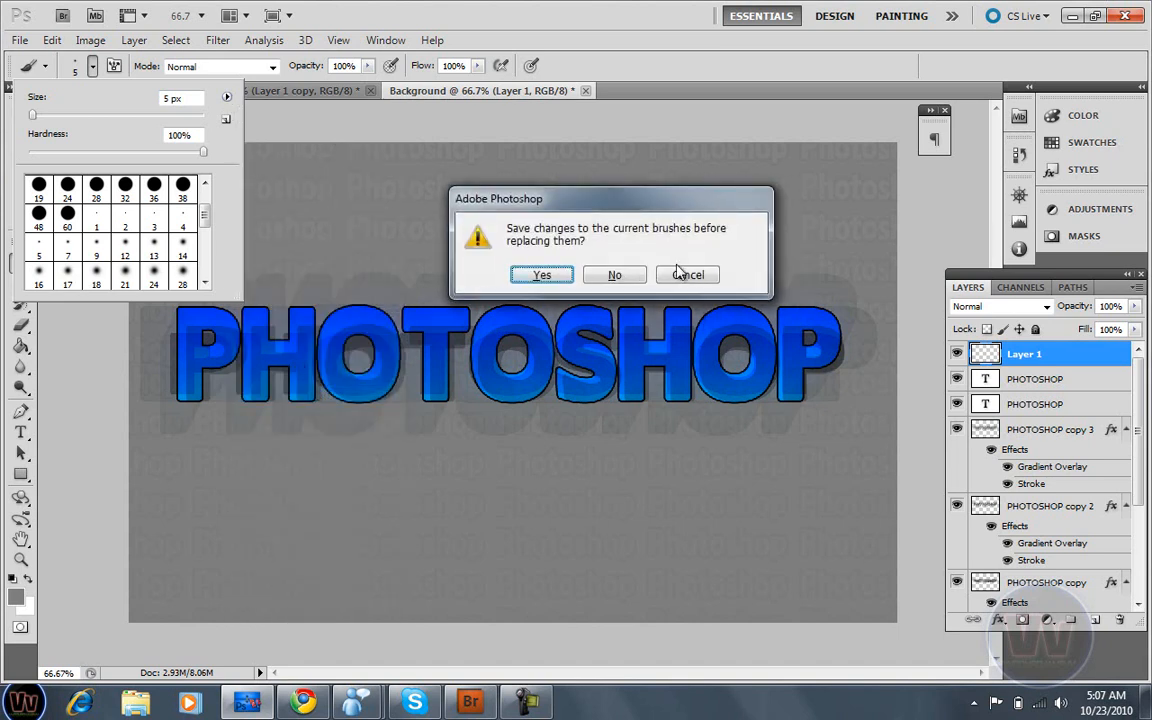
click(686, 276)
- Choose the 50 px starburst brush and swap the foreground colour to white
drag(204, 215, 207, 272)
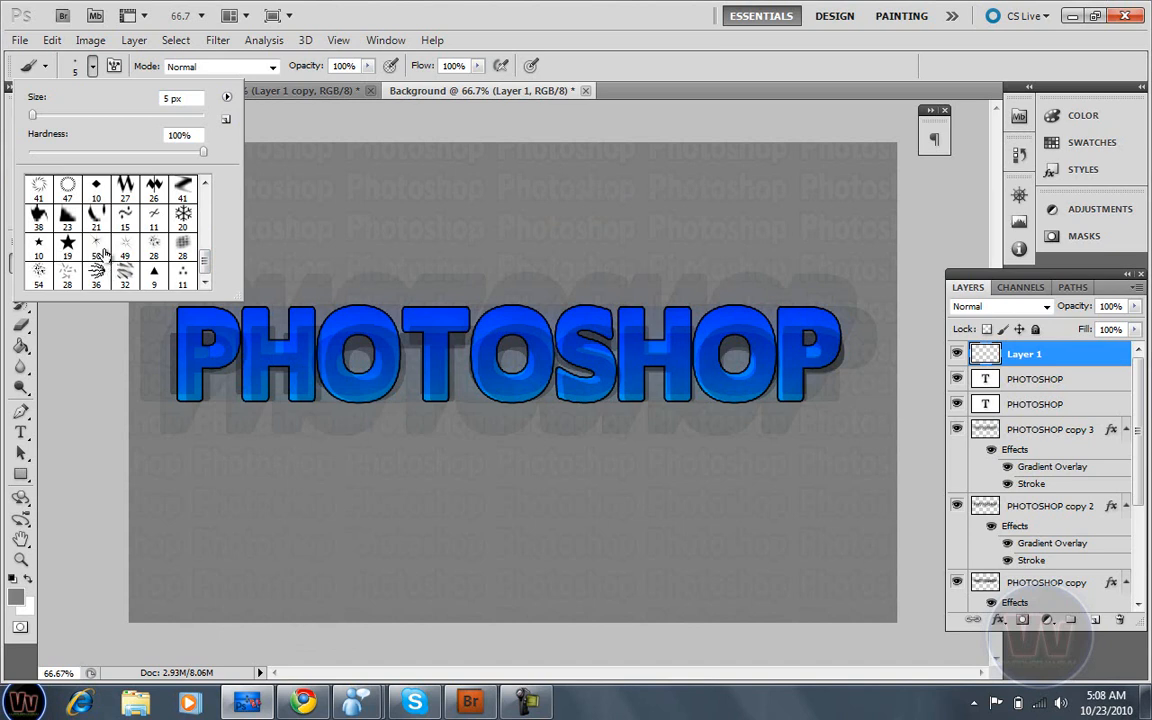
click(96, 244)
click(508, 47)
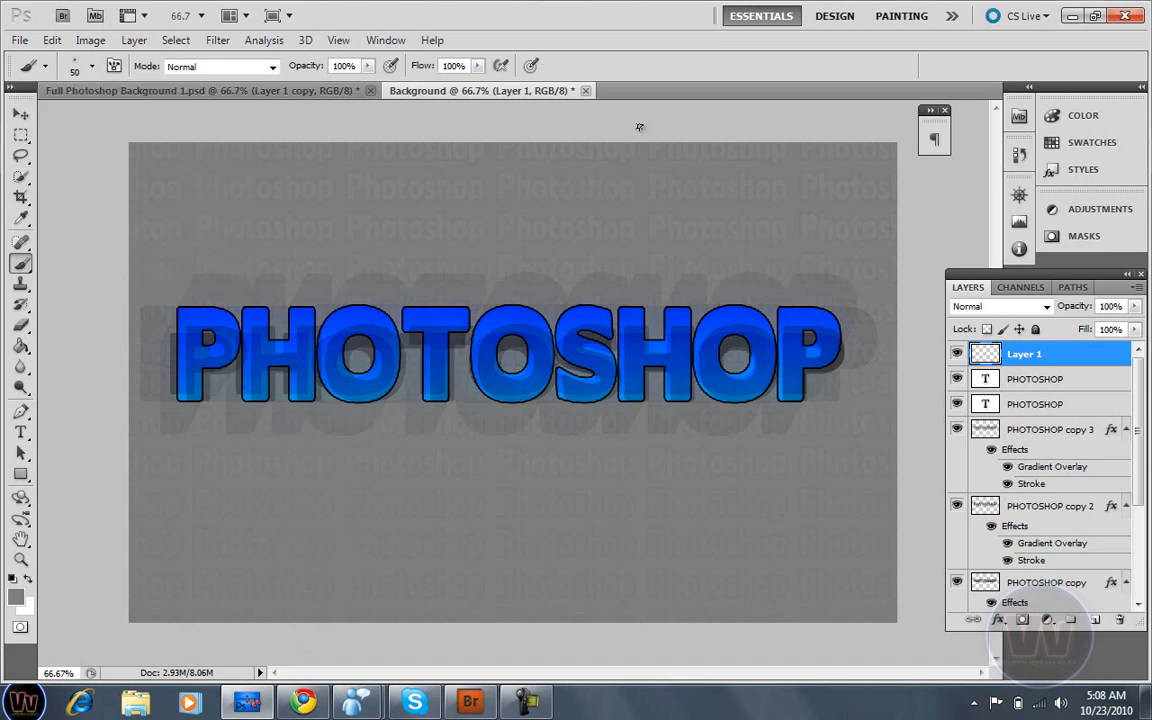
click(27, 584)
- Stamp single white sparkles on corners and edges of the blue PHOTOSHOP letters on Layer 1
key(z)
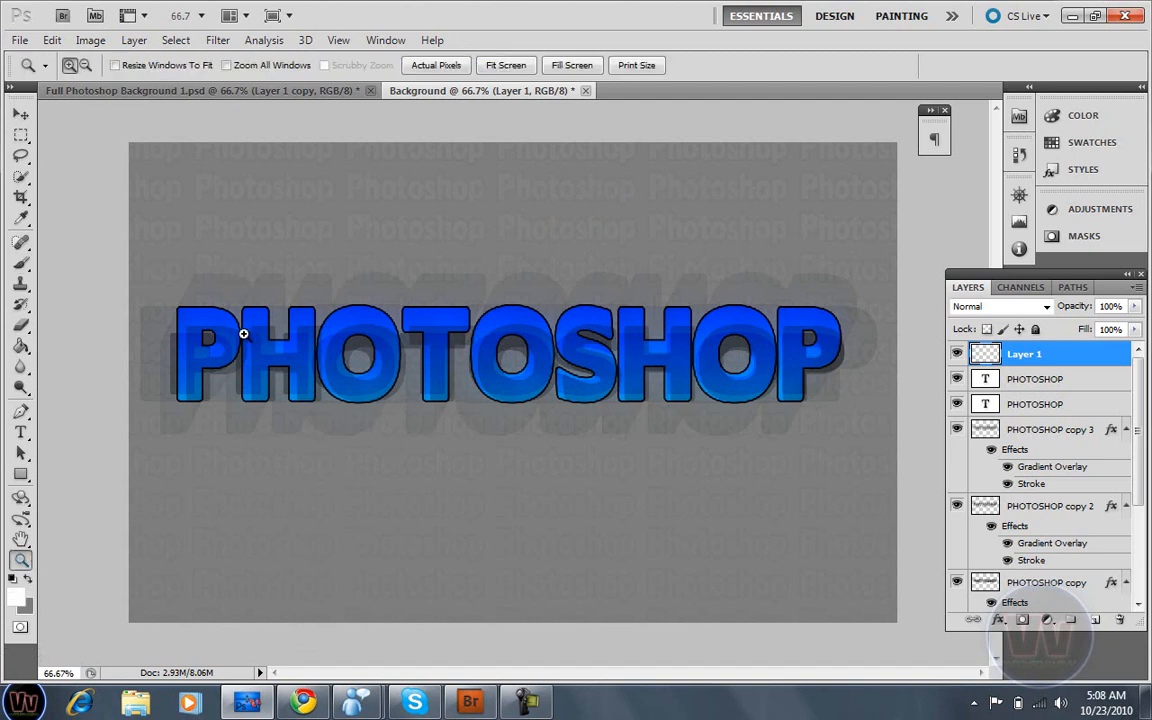
click(163, 301)
click(163, 301)
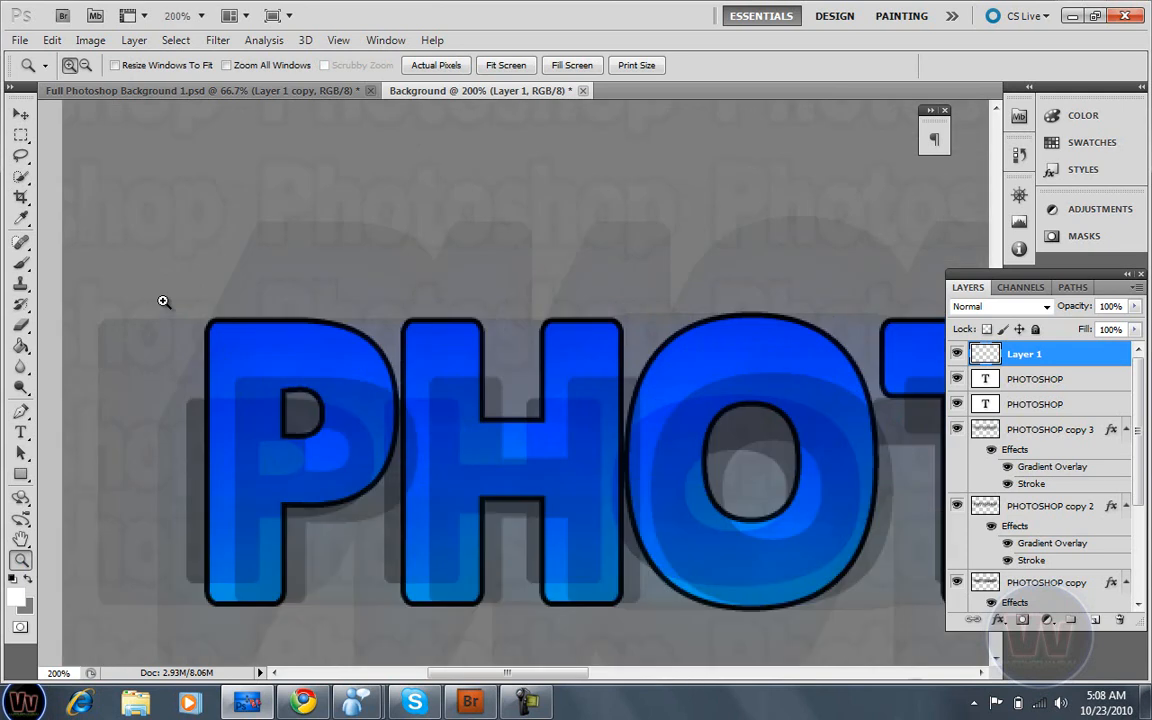
click(20, 260)
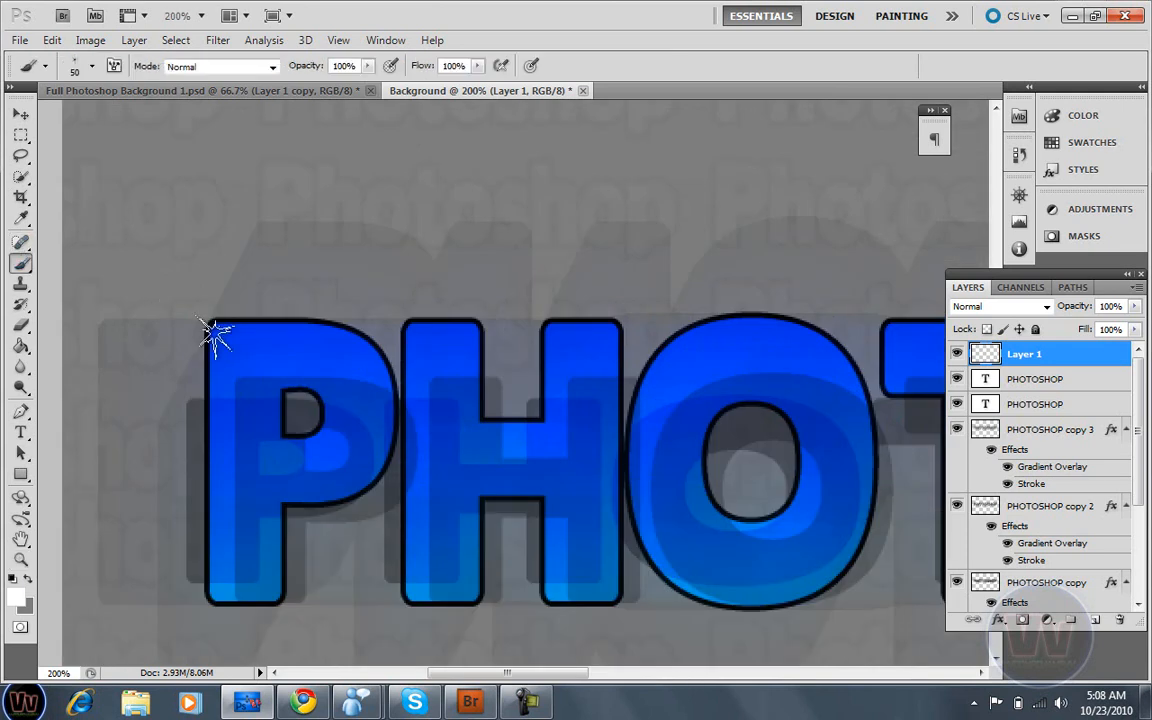
click(213, 325)
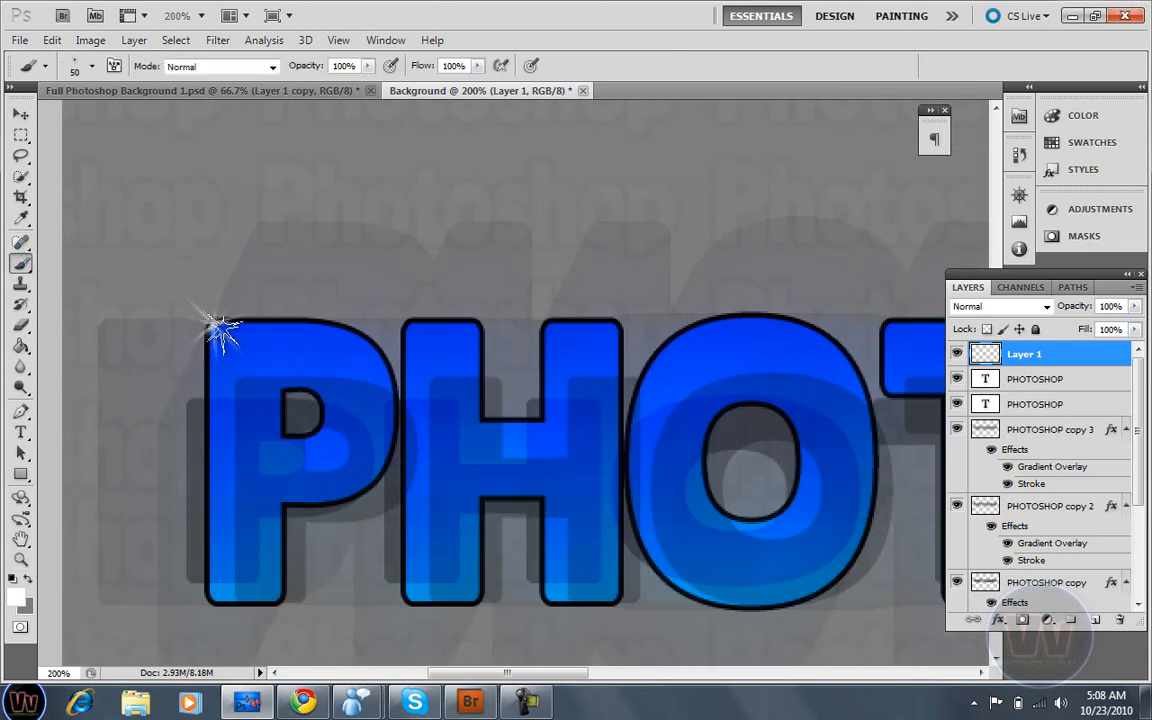
click(487, 497)
click(612, 320)
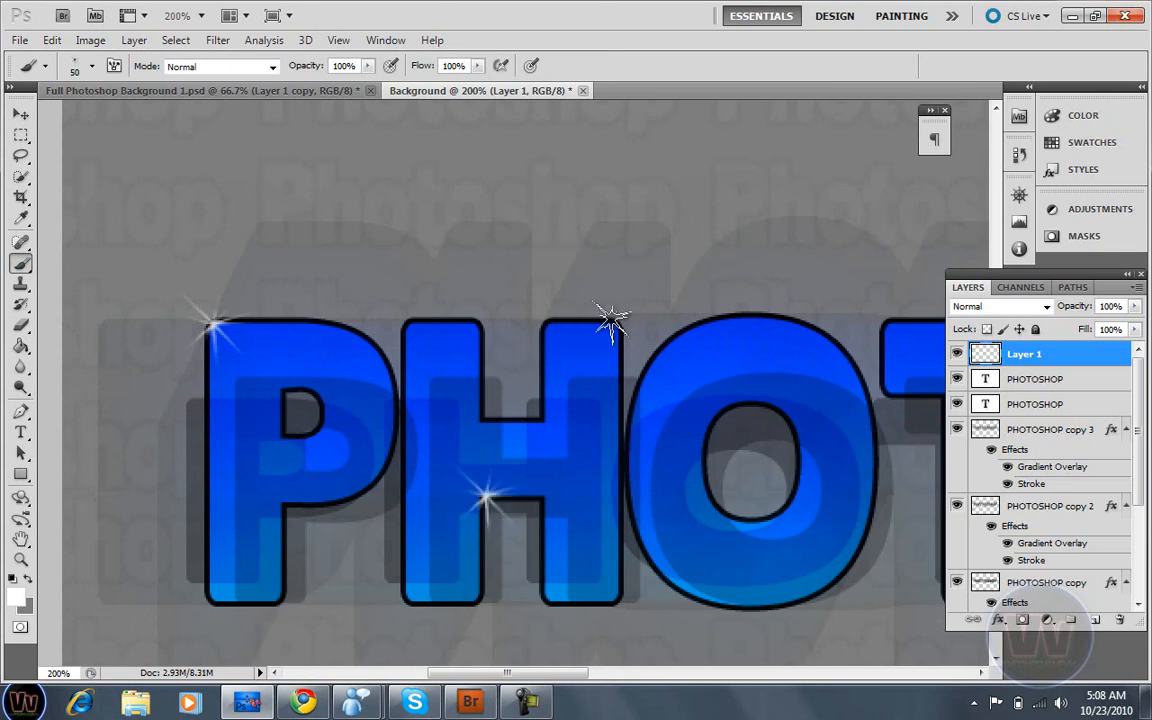
click(660, 568)
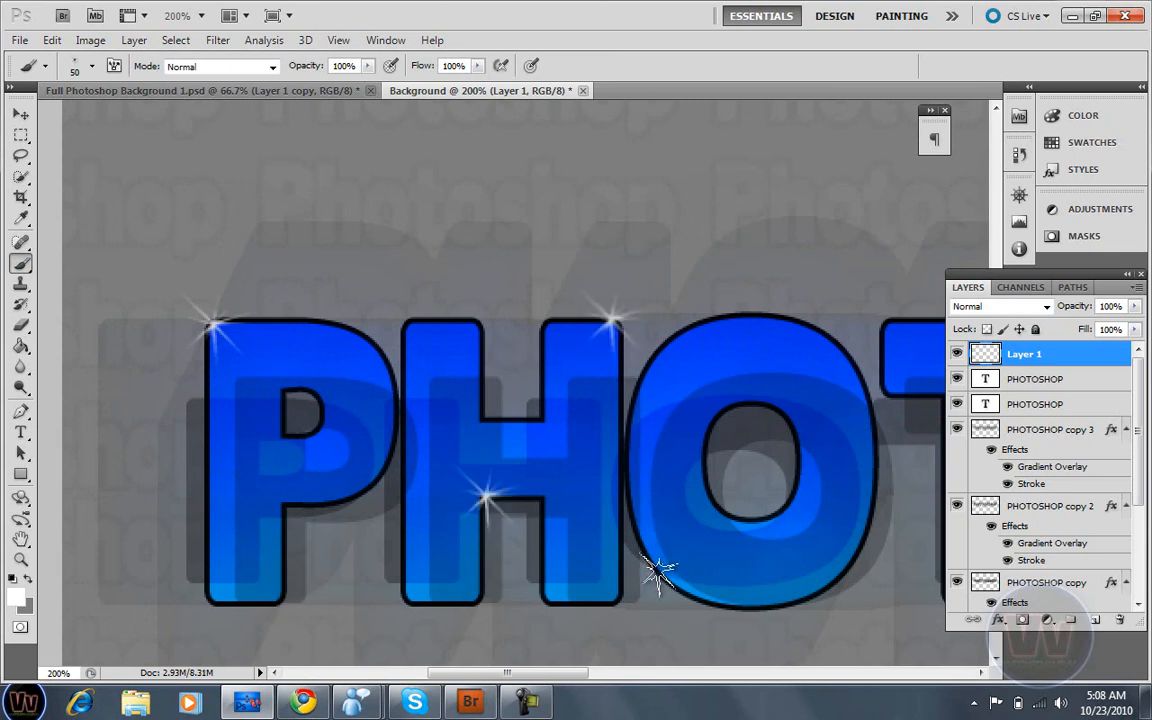
click(887, 323)
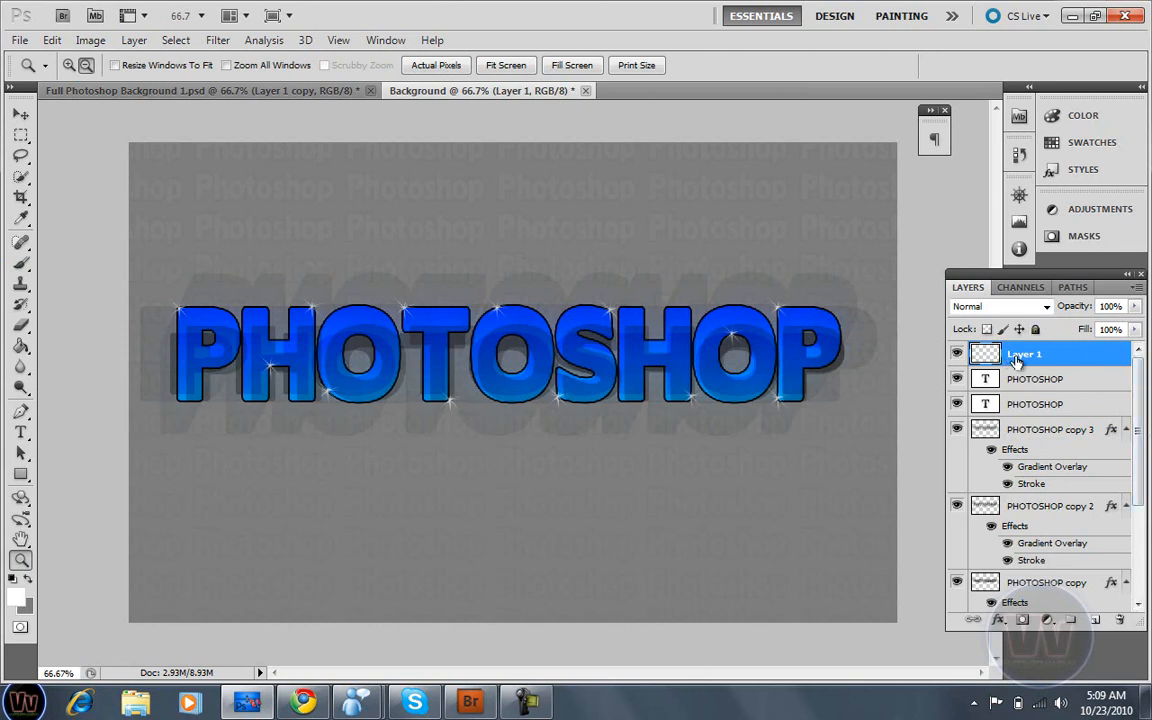
- Select the layers from Layer 1 down to the blue PHOTOSHOP text and collapse their effects lists
scroll(1030, 450, down, 5)
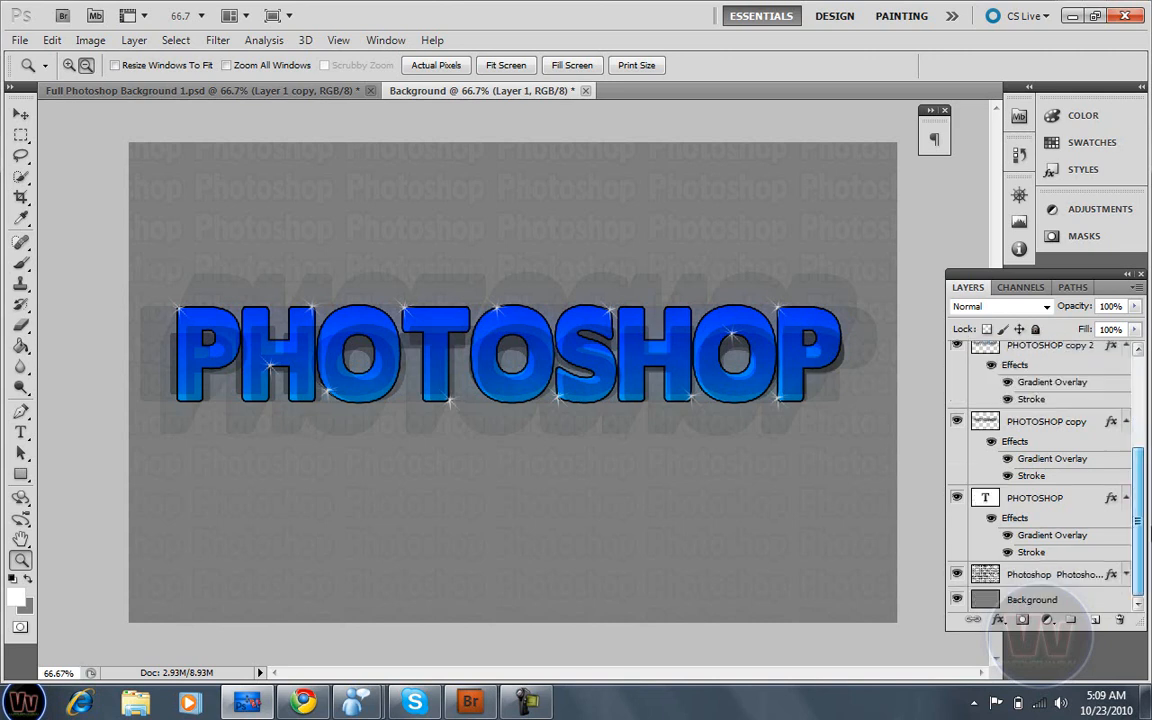
shift+click(1066, 500)
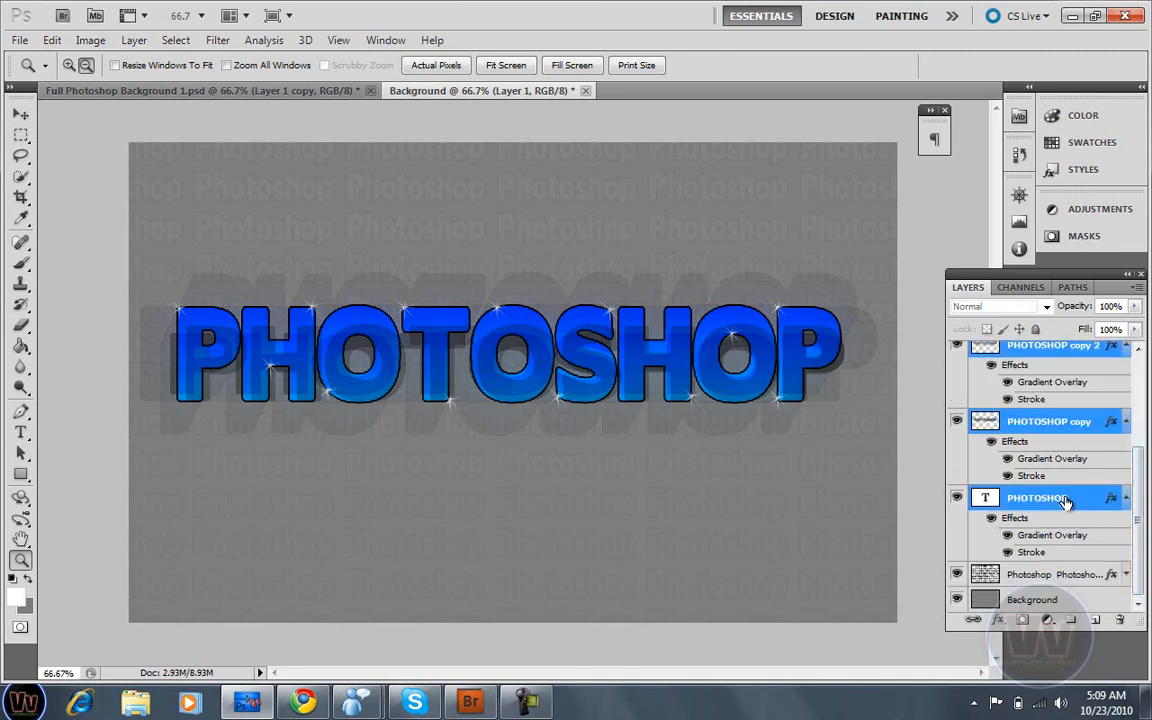
click(1126, 499)
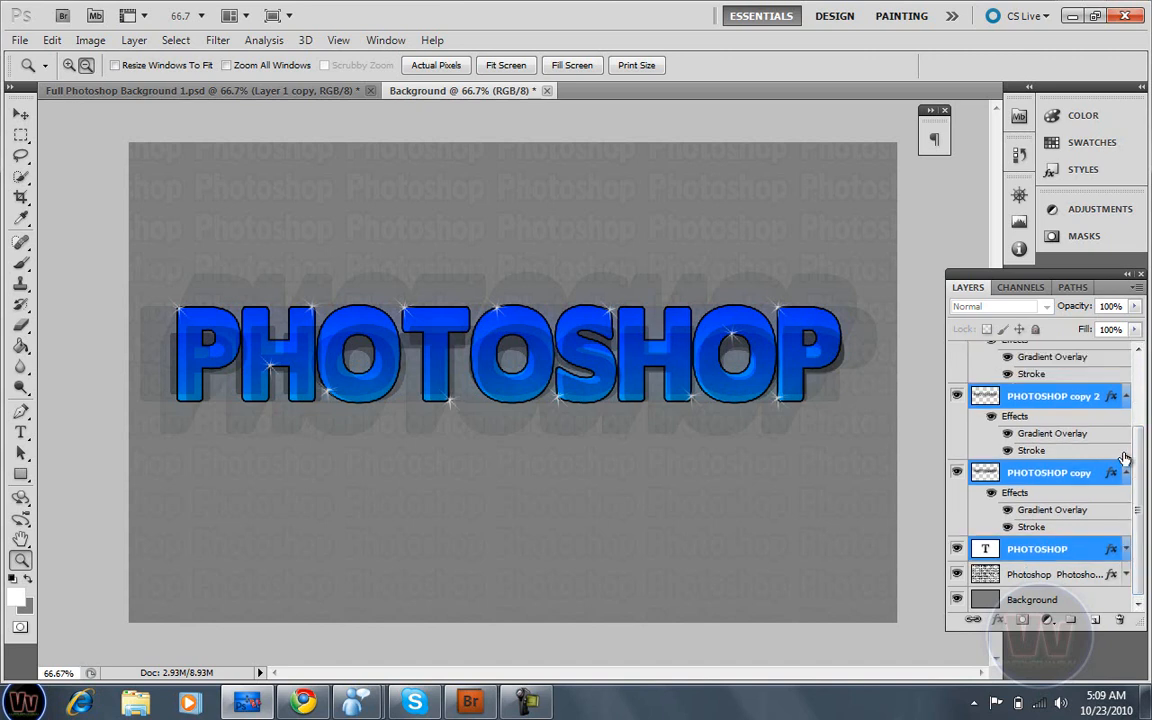
click(1126, 397)
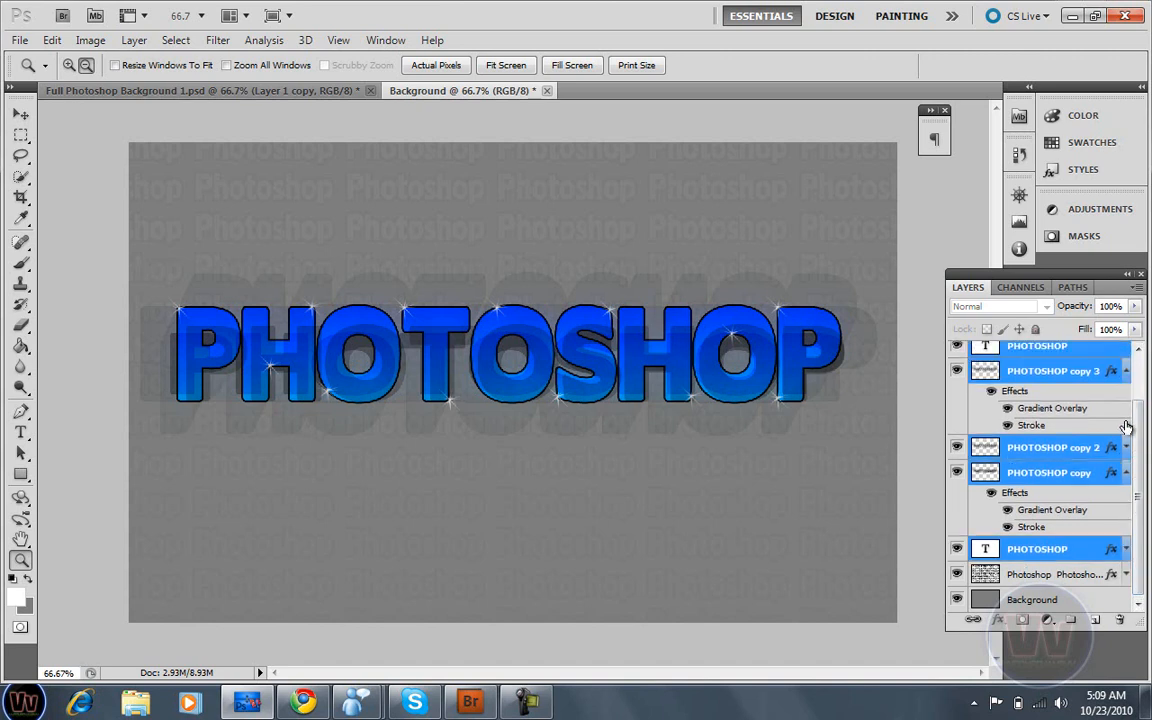
click(1126, 372)
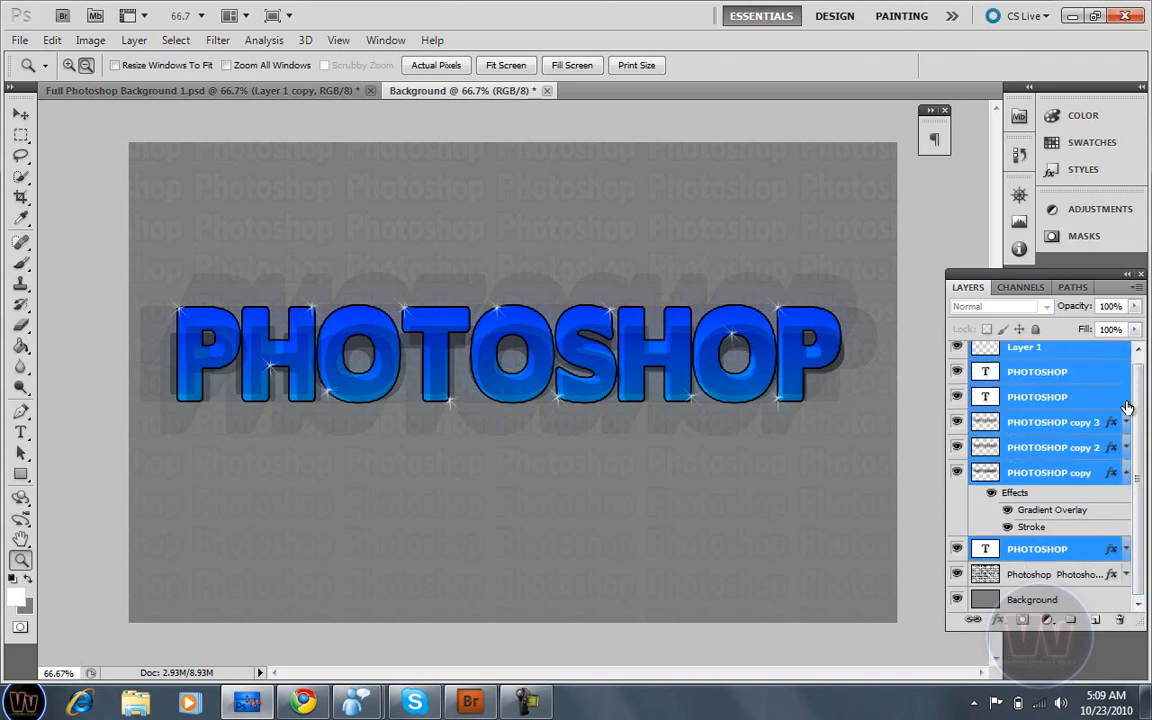
click(1126, 549)
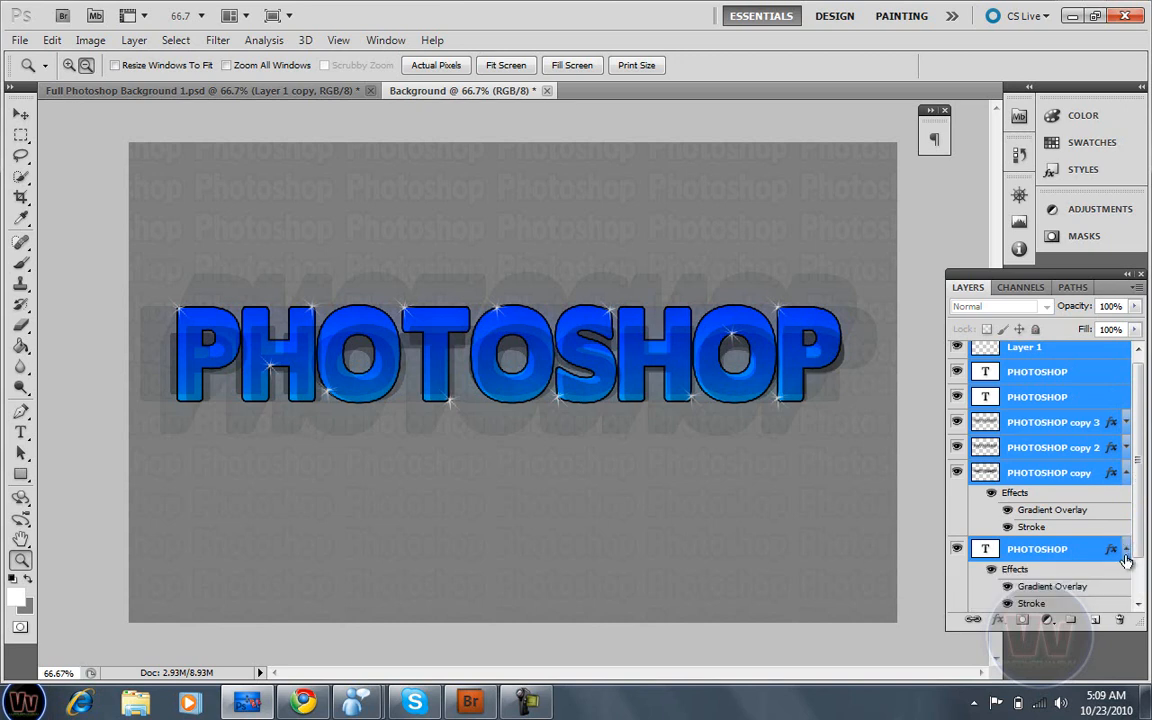
click(1125, 551)
click(1126, 472)
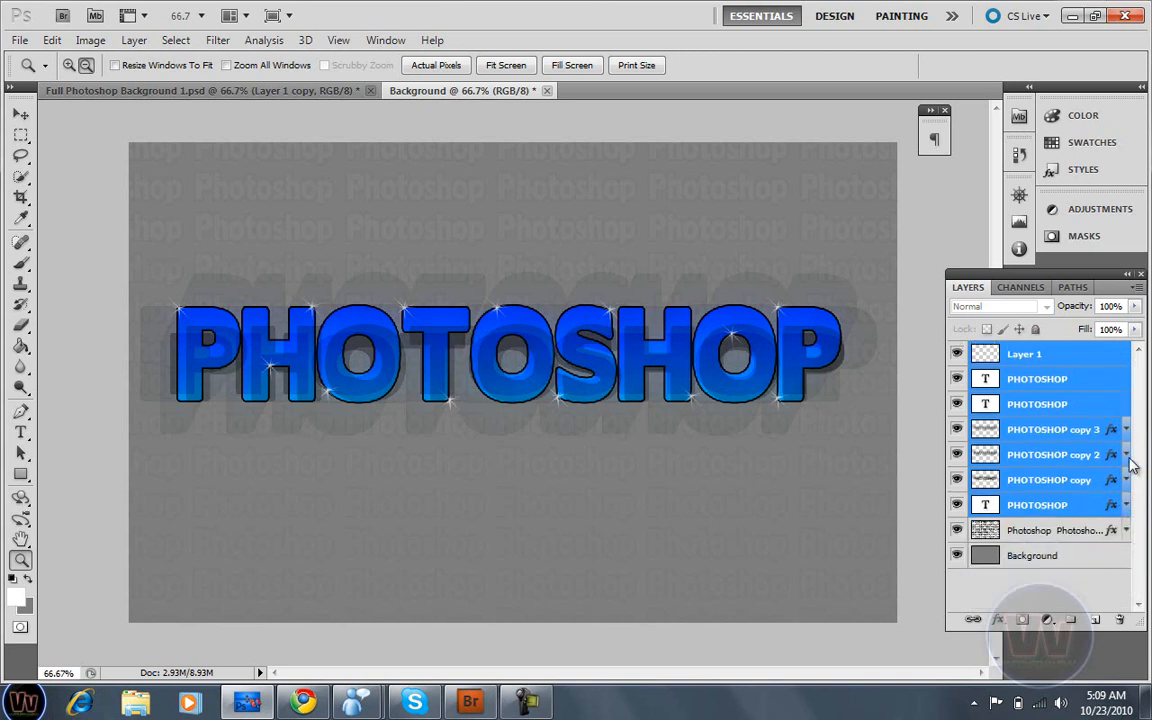
- Rasterize the blue PHOTOSHOP text layer directly above the repeated-text layer
right_click(1055, 379)
click(1108, 478)
click(987, 506)
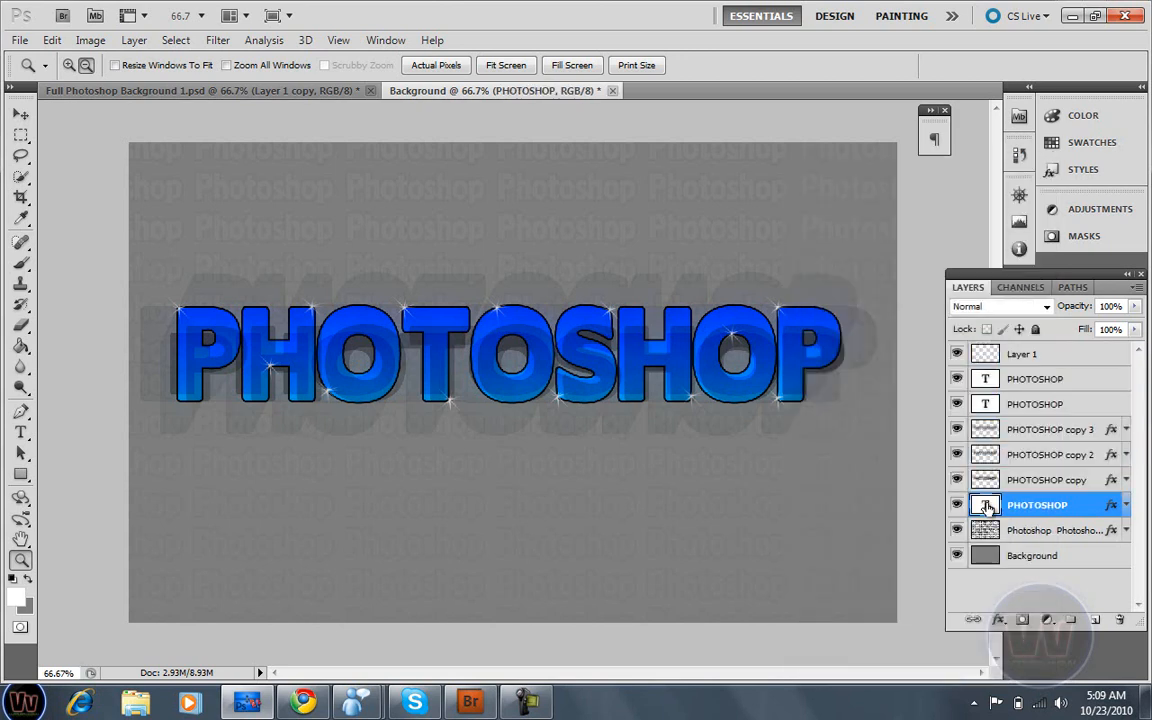
right_click(987, 506)
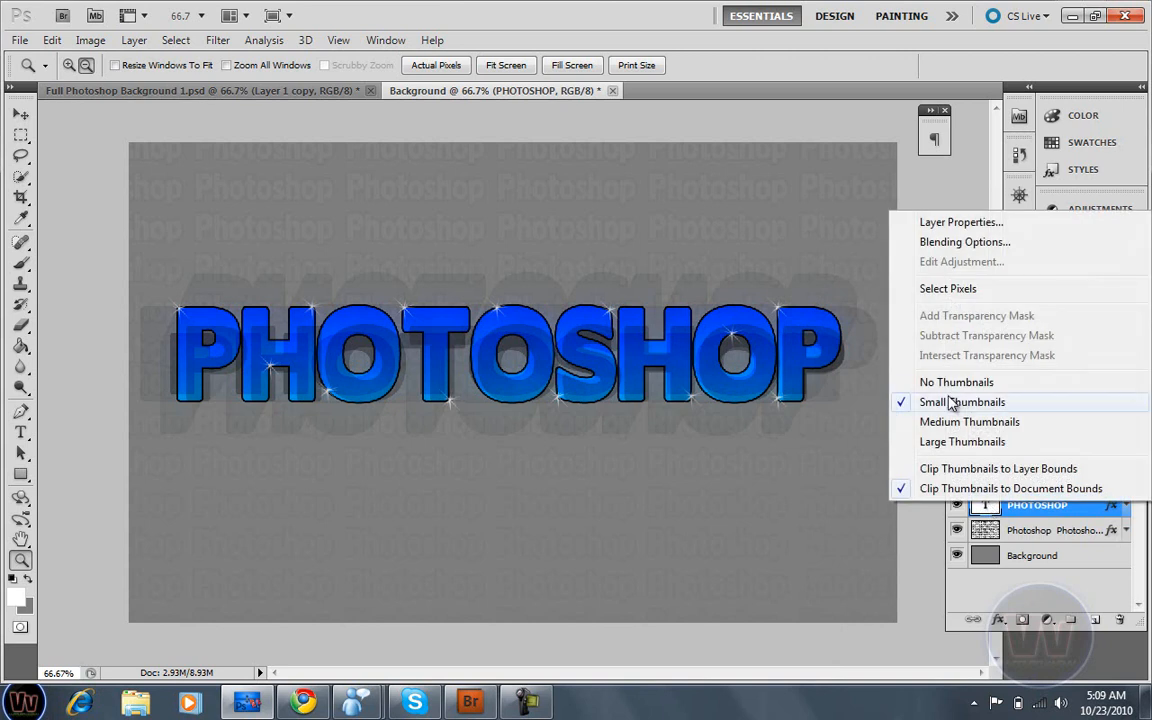
click(1018, 510)
right_click(1020, 510)
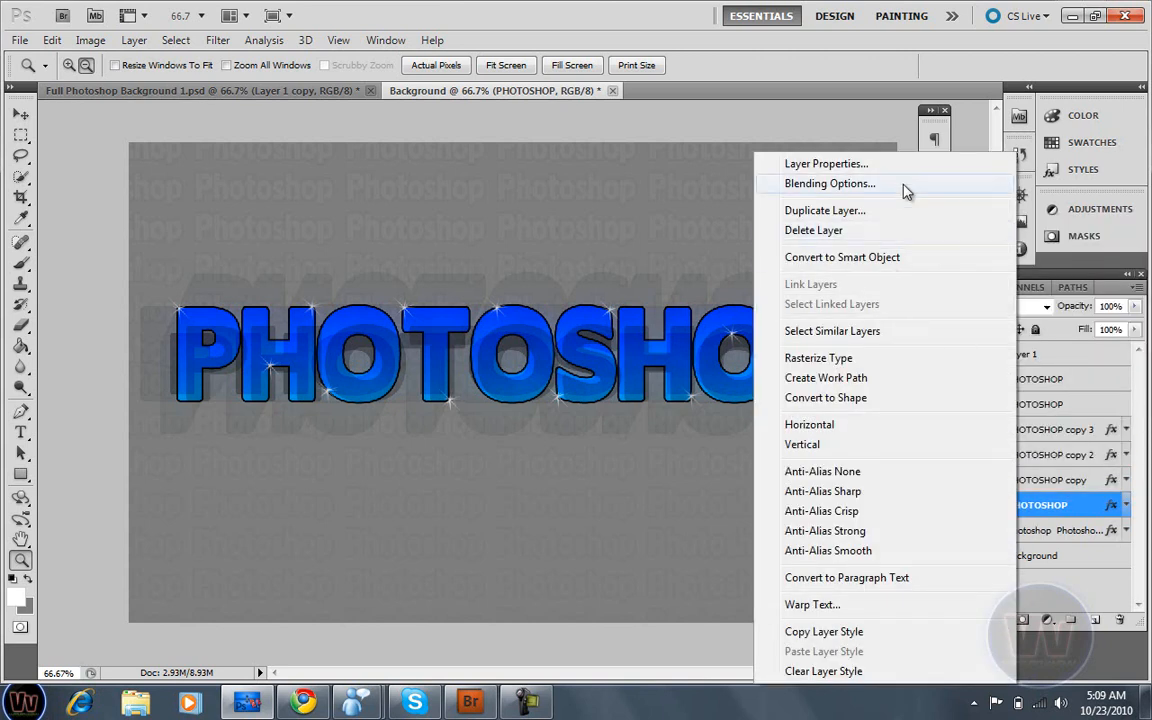
click(890, 368)
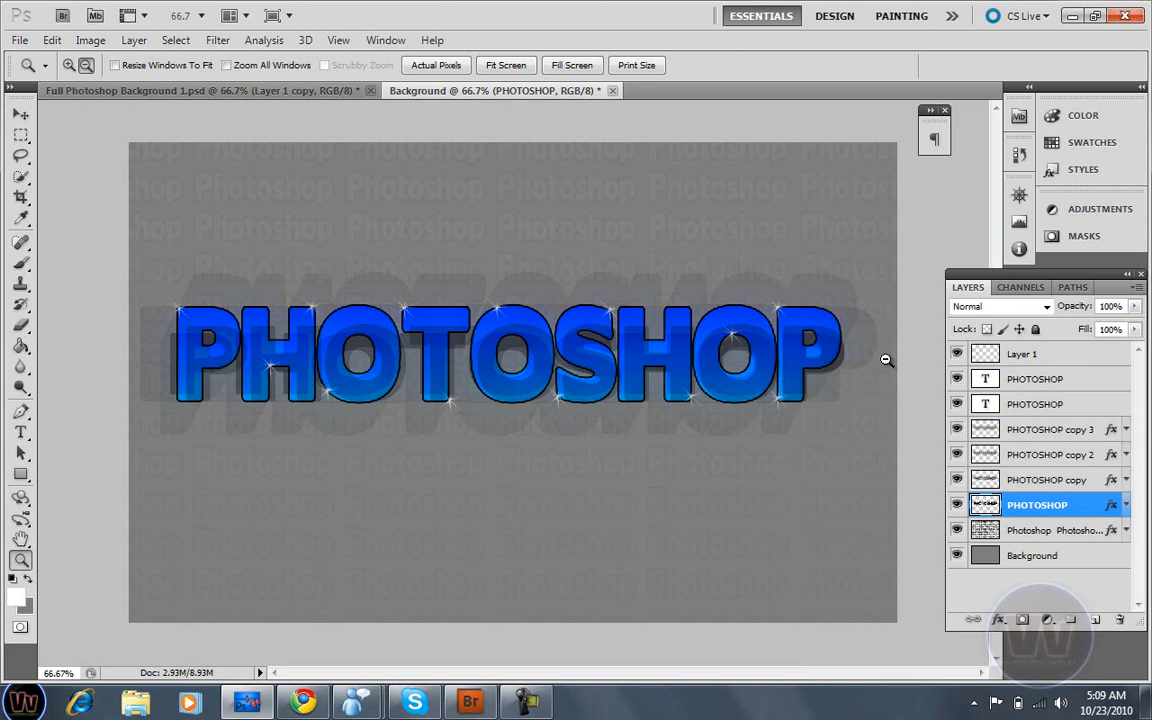
- Rasterize the two remaining PHOTOSHOP text layers directly below Layer 1
right_click(1025, 377)
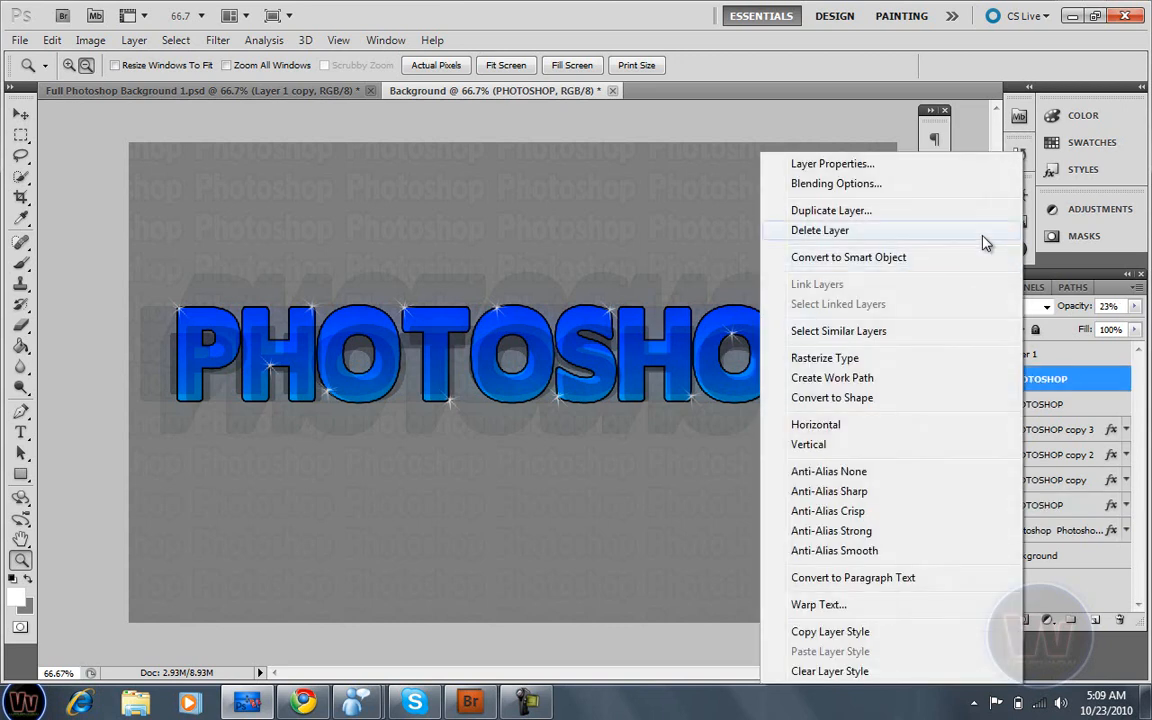
click(885, 359)
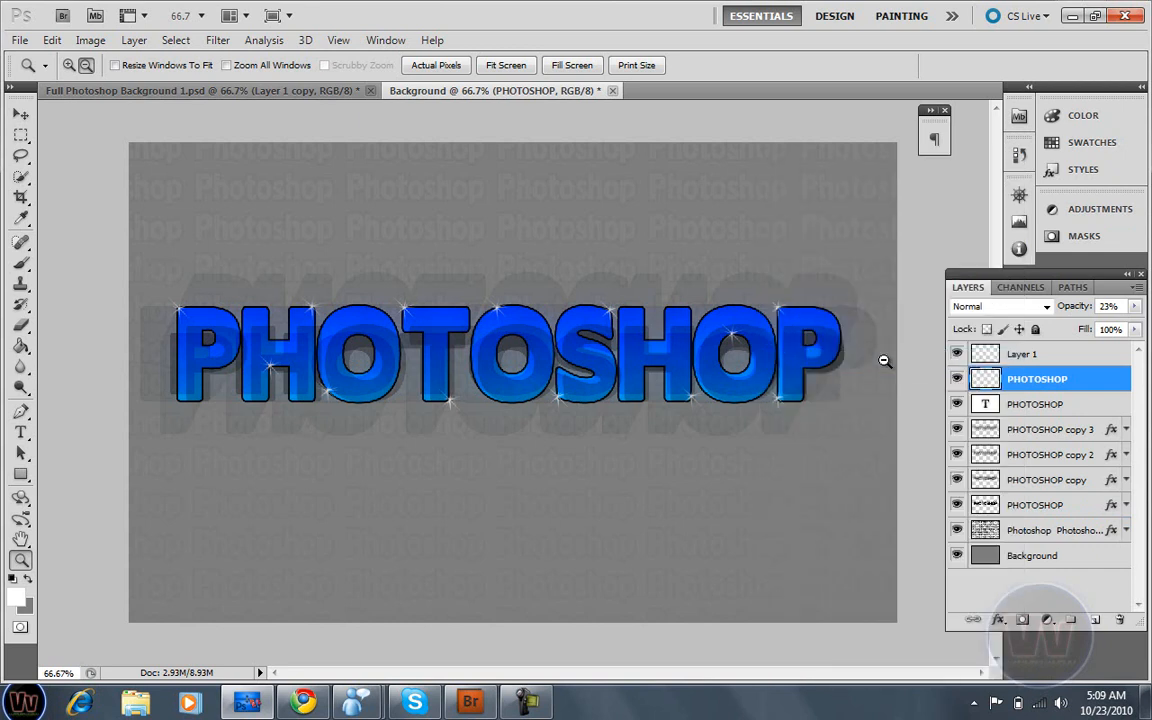
right_click(1050, 414)
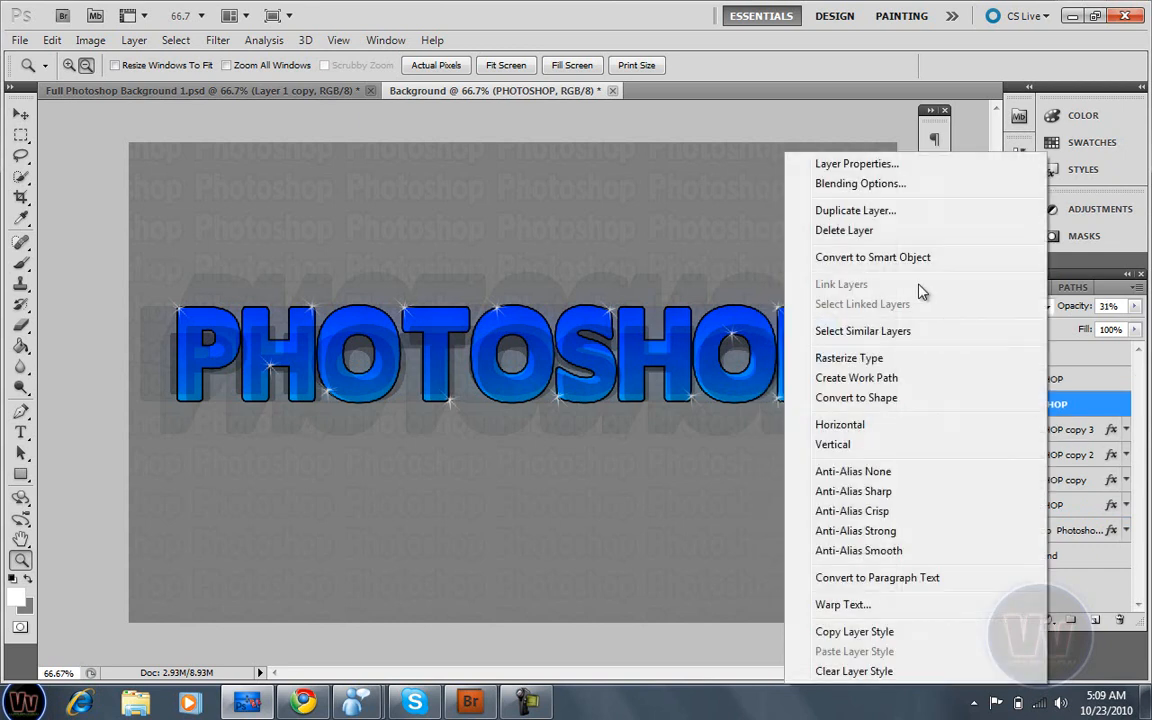
click(897, 359)
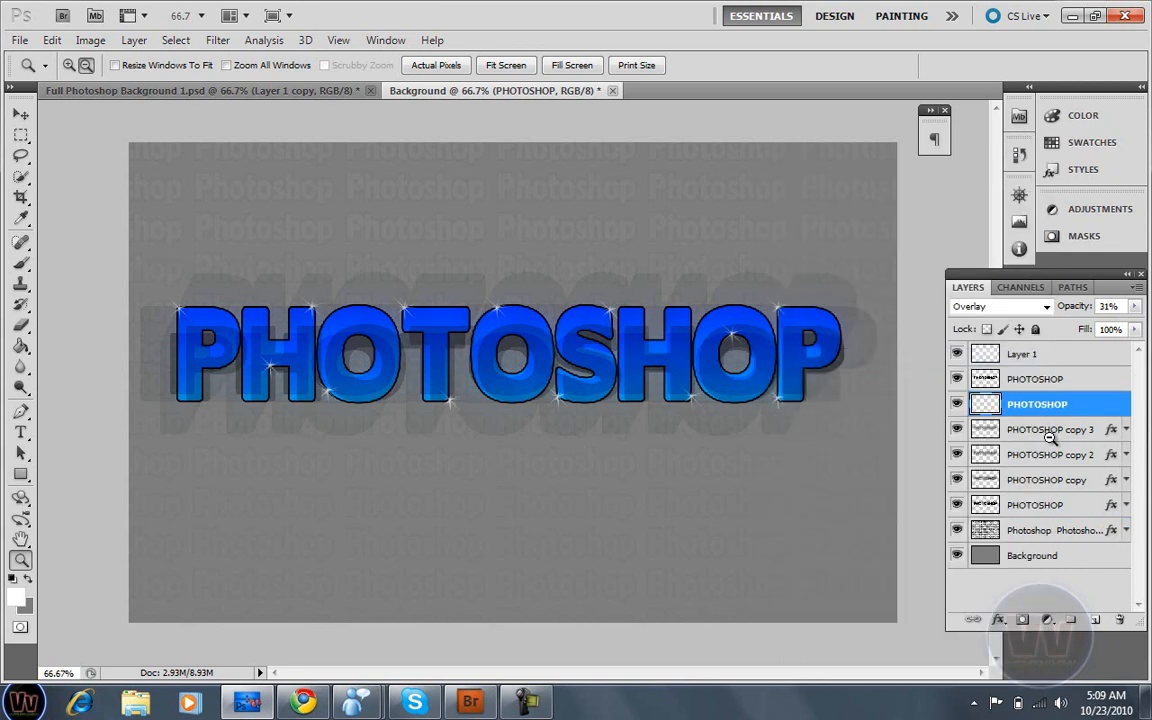
- Merge all layers from Layer 1 down to the lowest PHOTOSHOP layer into one
click(1049, 363)
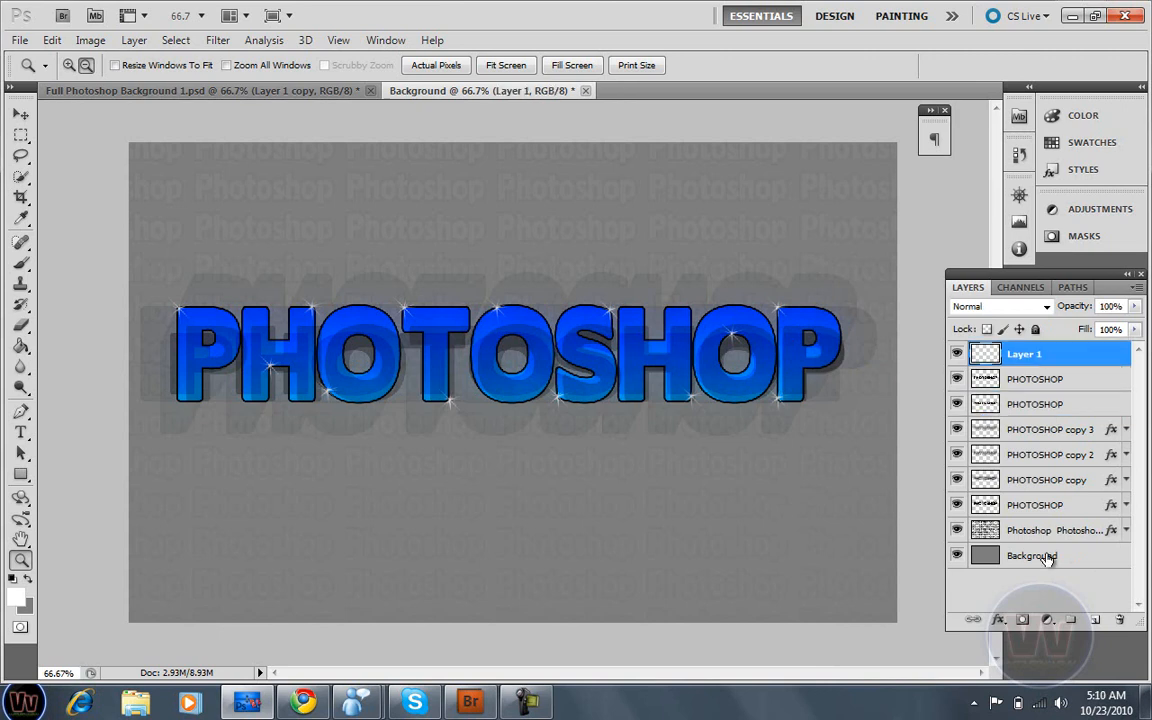
shift+click(1049, 510)
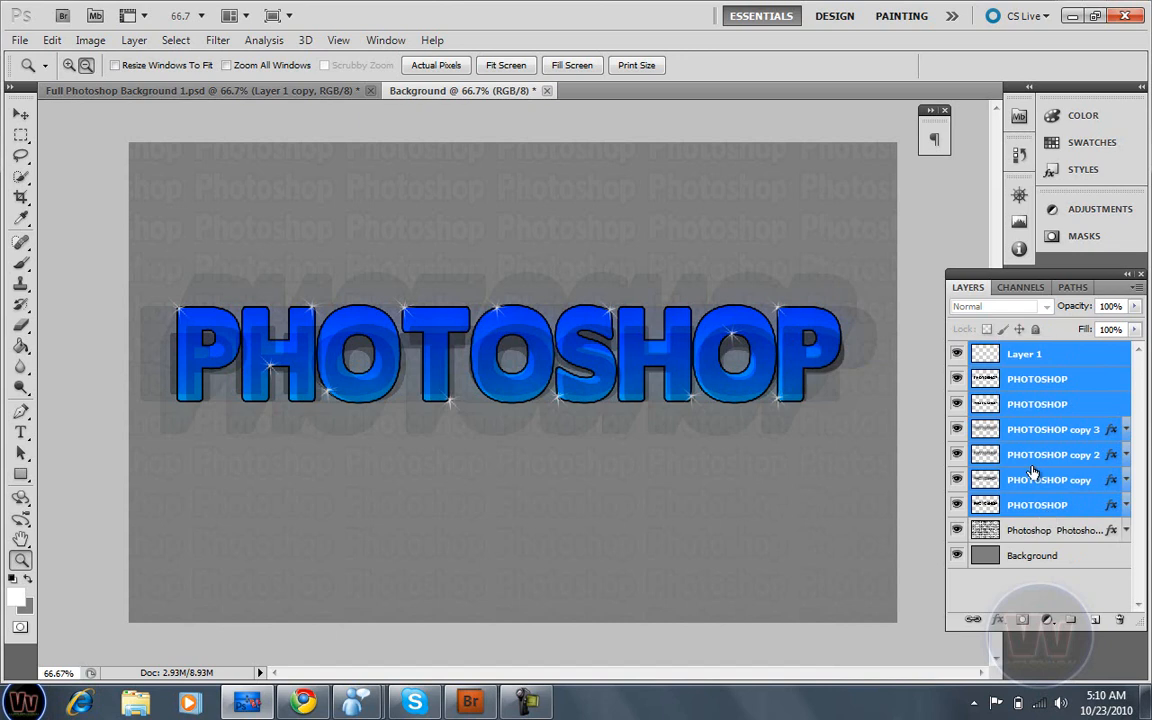
right_click(1033, 472)
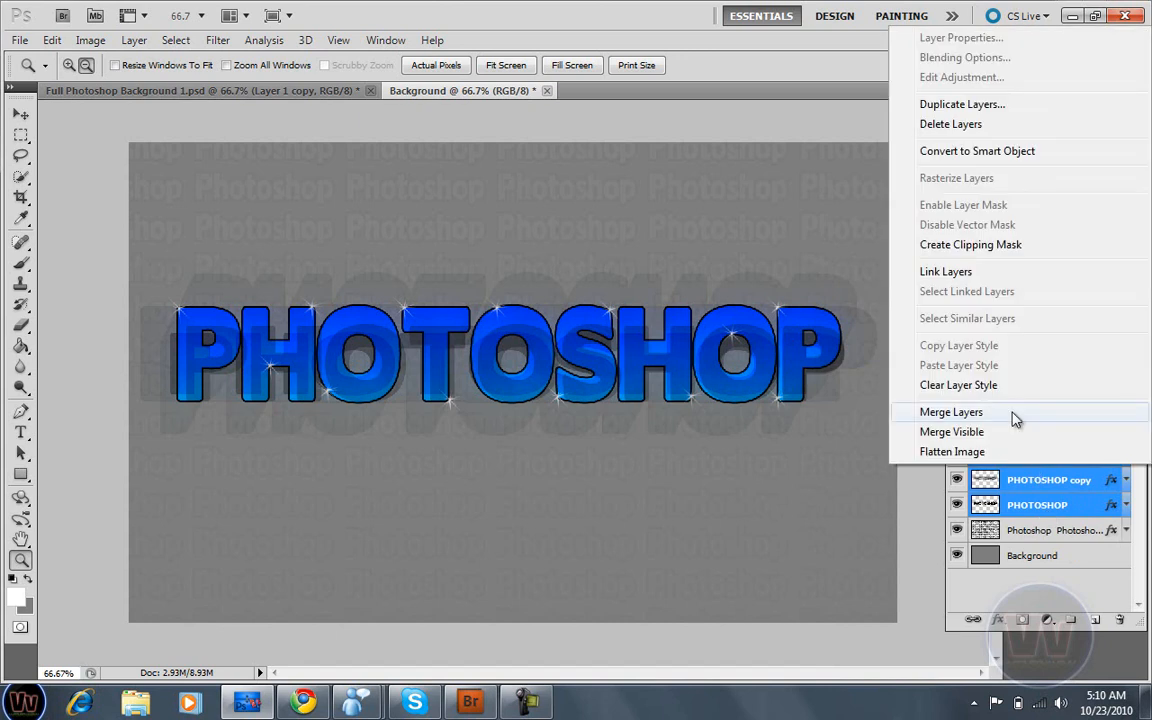
click(1013, 415)
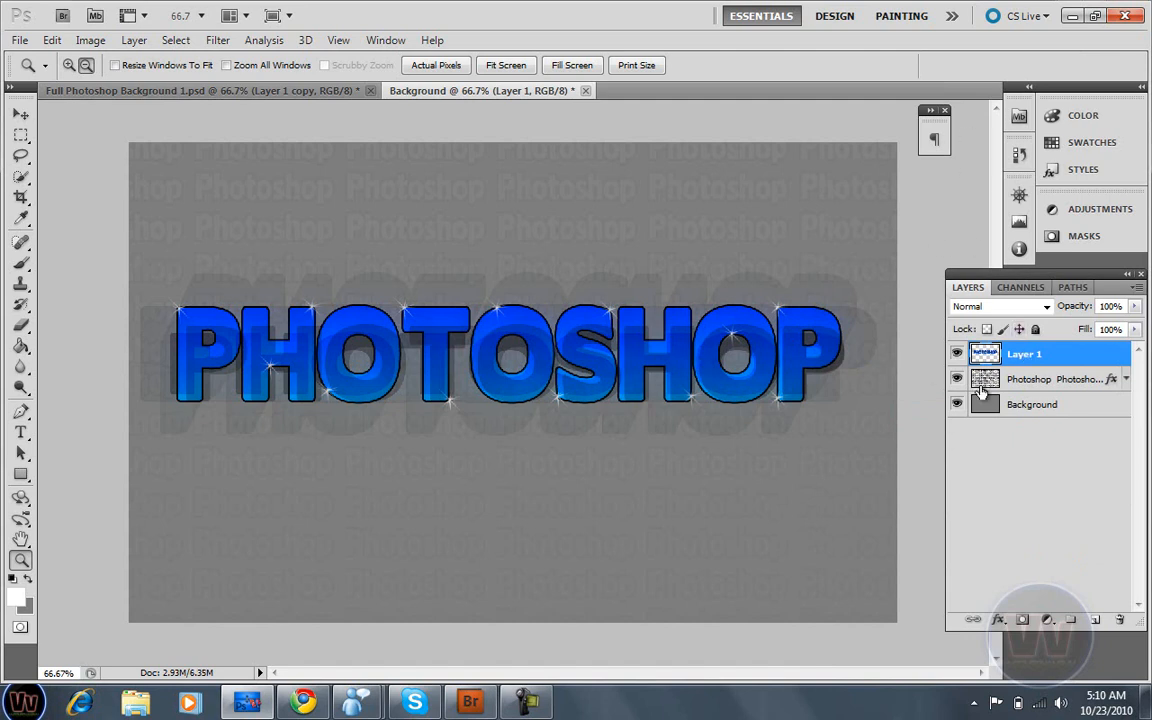
- Duplicate the merged Layer 1 with the default name
right_click(1006, 367)
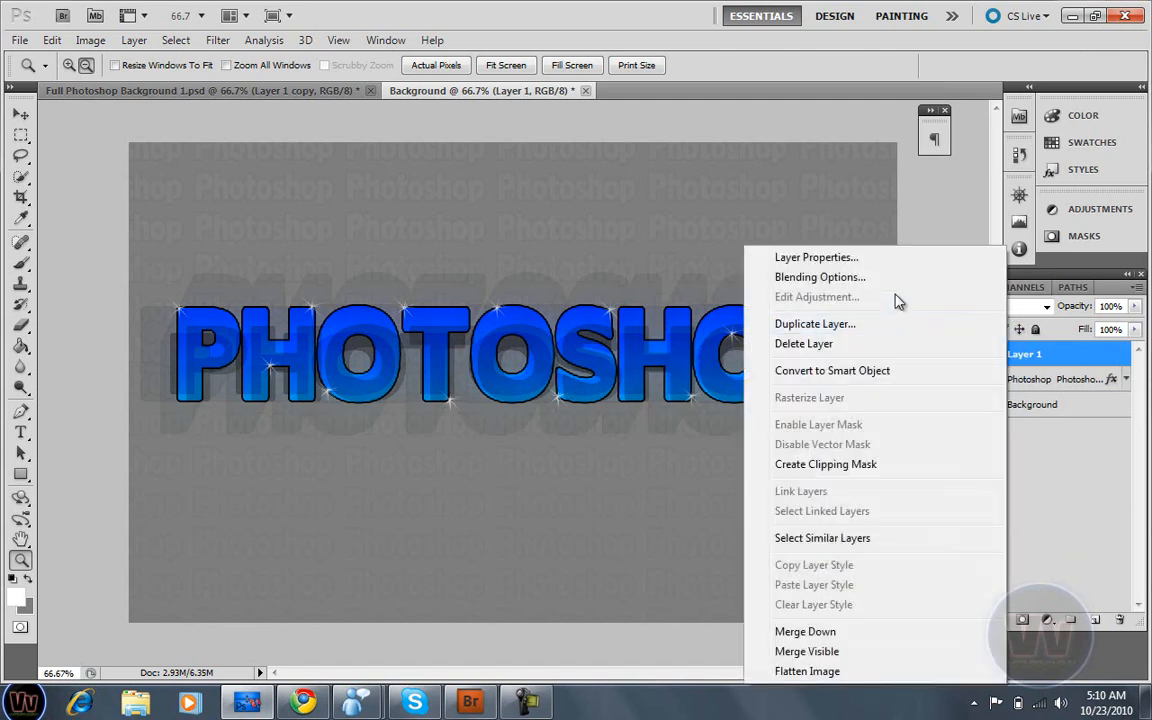
click(889, 330)
key(Return)
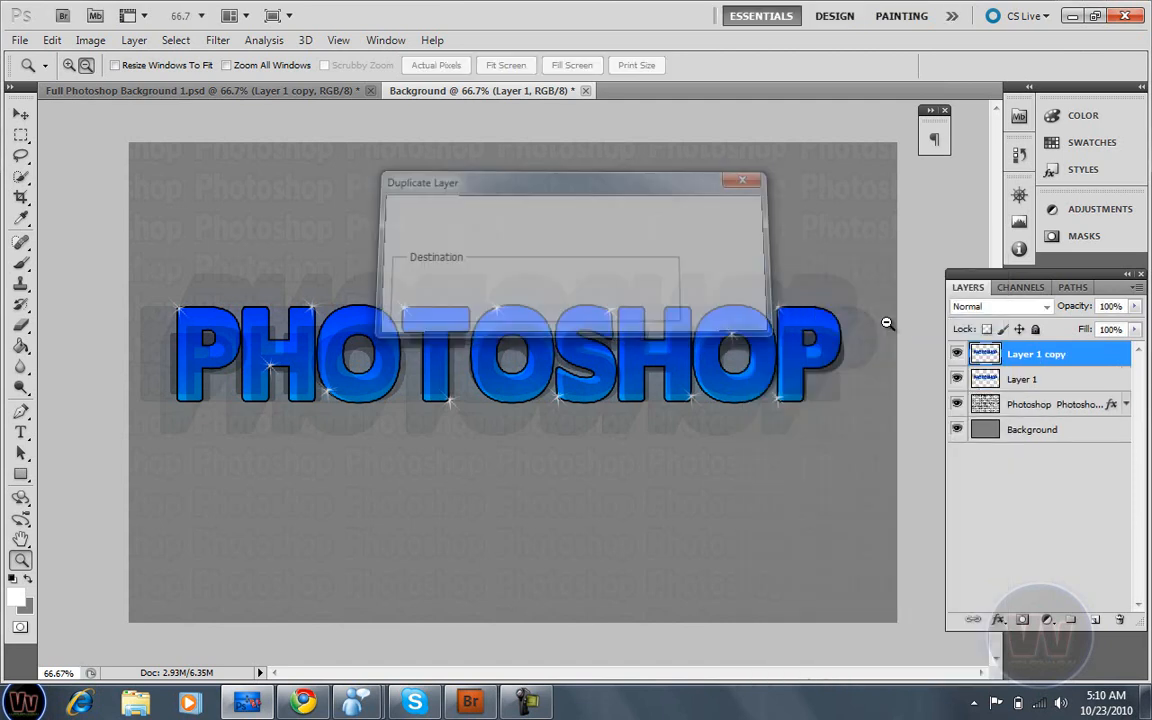
- Flip the Layer 1 copy vertically below the PHOTOSHOP title with Free Transform, keeping the width at 100% and the height at about -91%
key(ctrl+t)
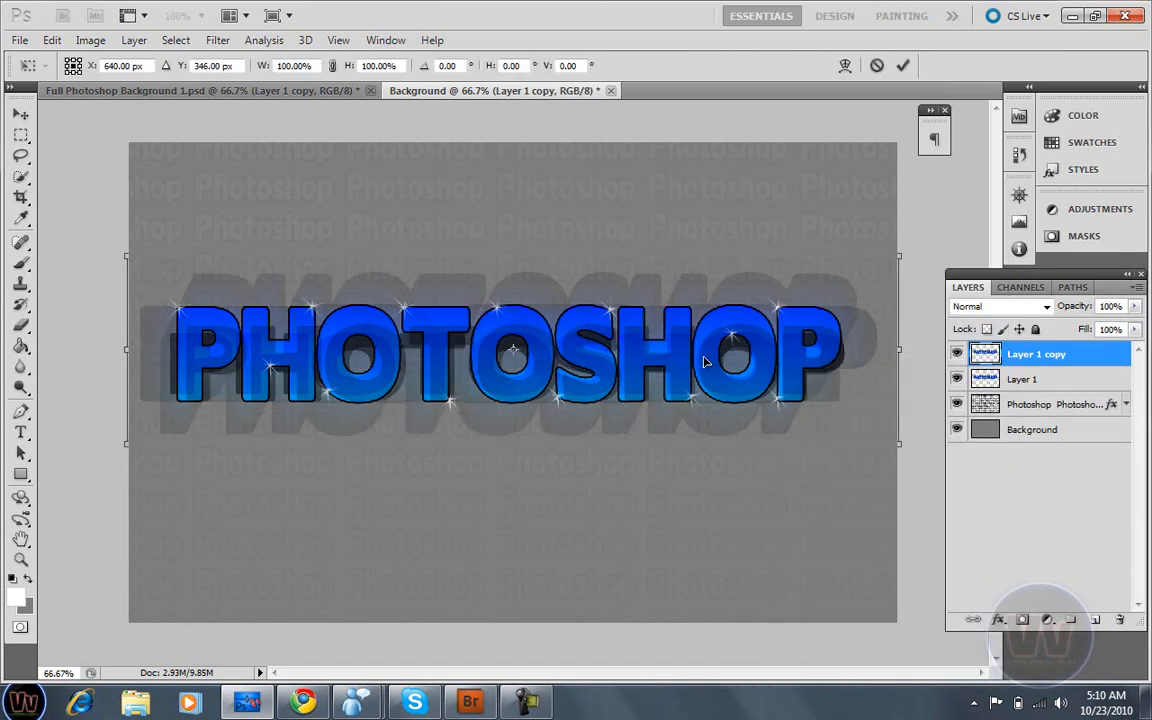
drag(606, 311, 553, 443)
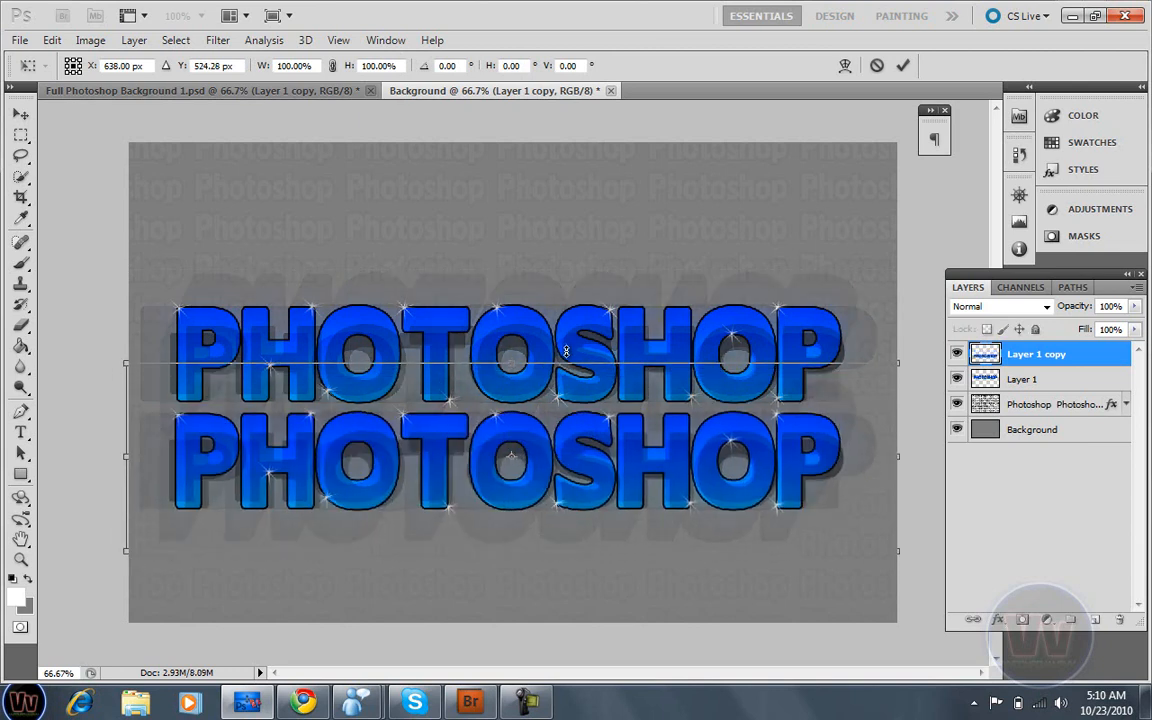
drag(514, 361, 510, 676)
drag(548, 585, 558, 413)
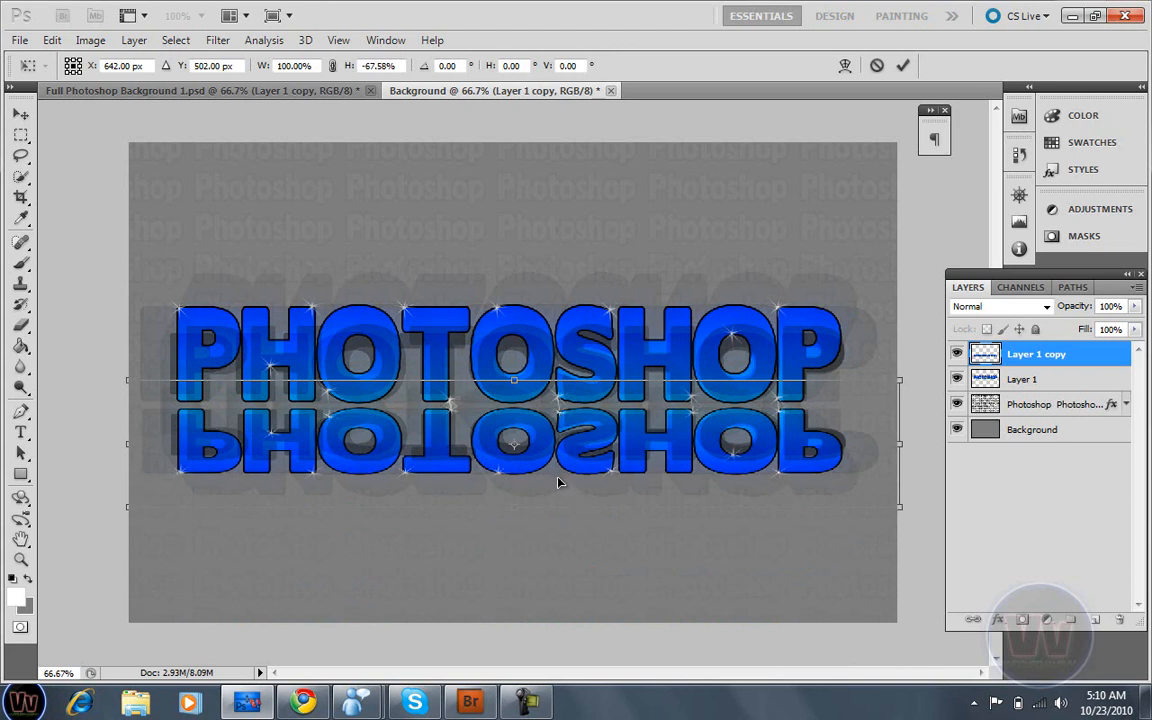
drag(507, 518, 507, 559)
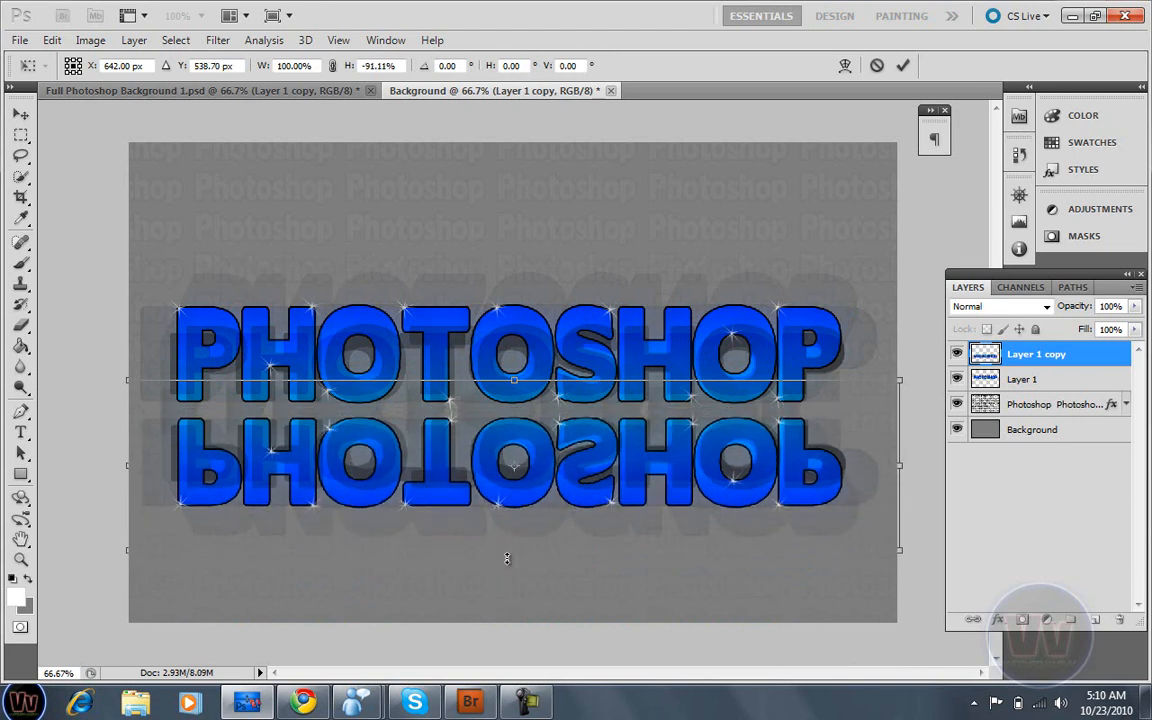
click(903, 65)
key(z)
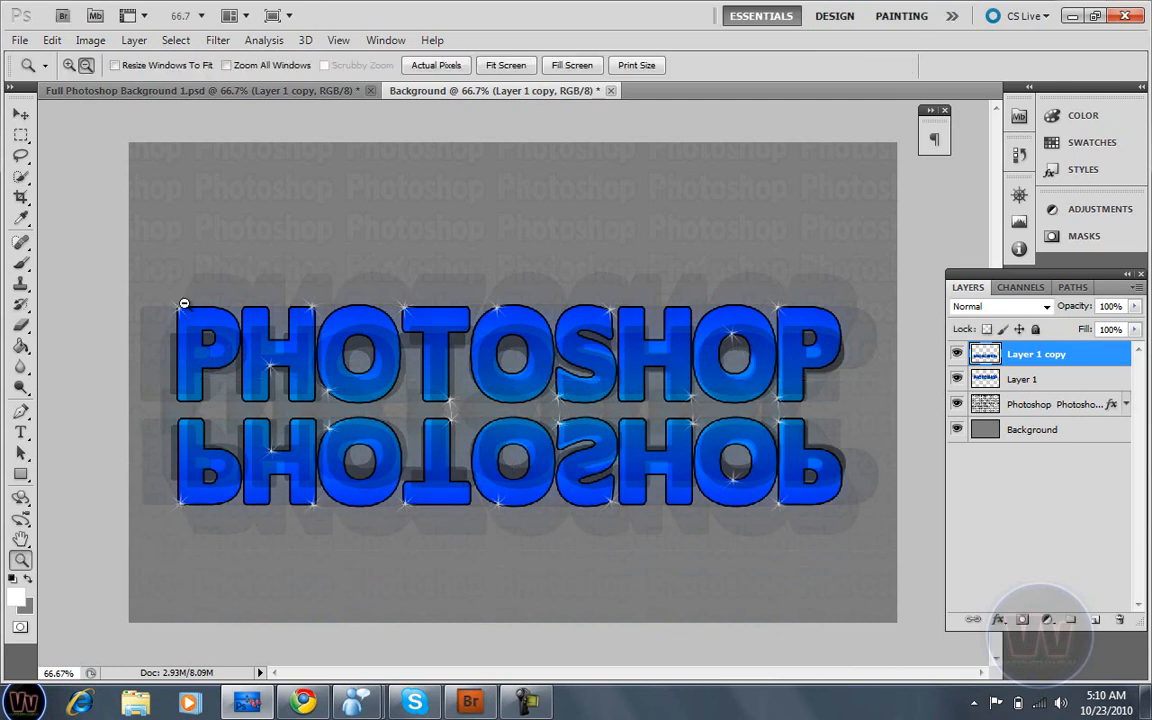
- Move the flipped copy up until it meets the base of the PHOTOSHOP title and set its opacity to 10%
click(21, 114)
drag(274, 431, 272, 415)
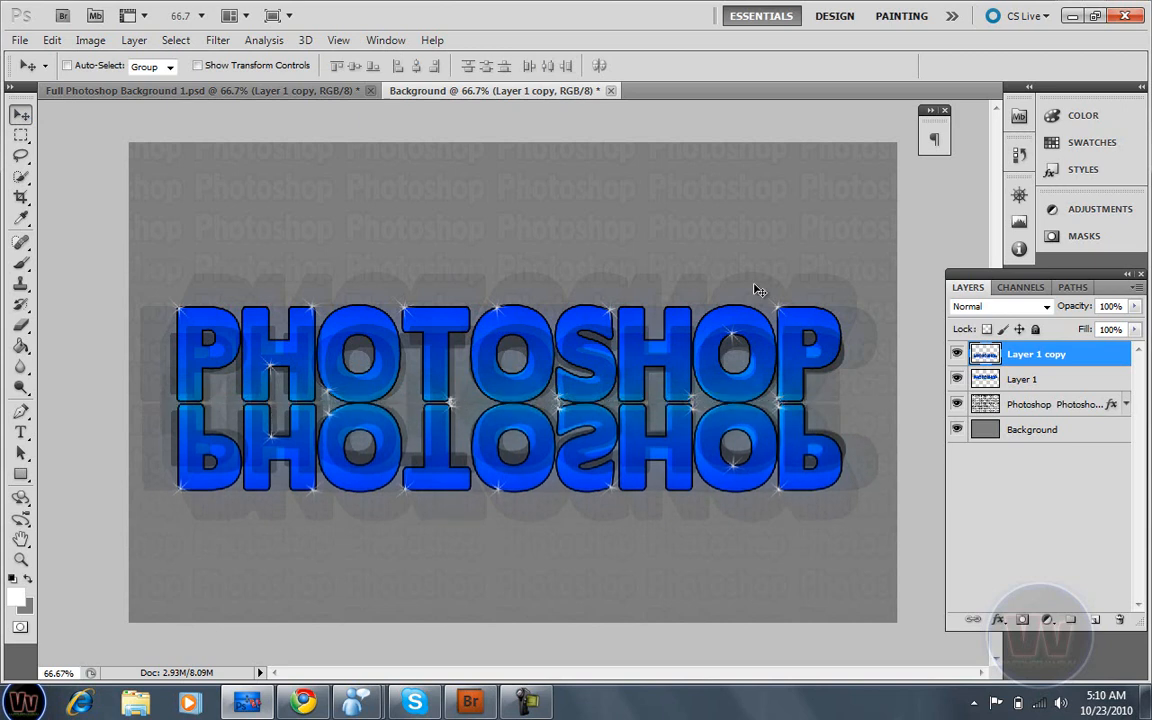
click(1136, 307)
drag(1055, 332, 1049, 330)
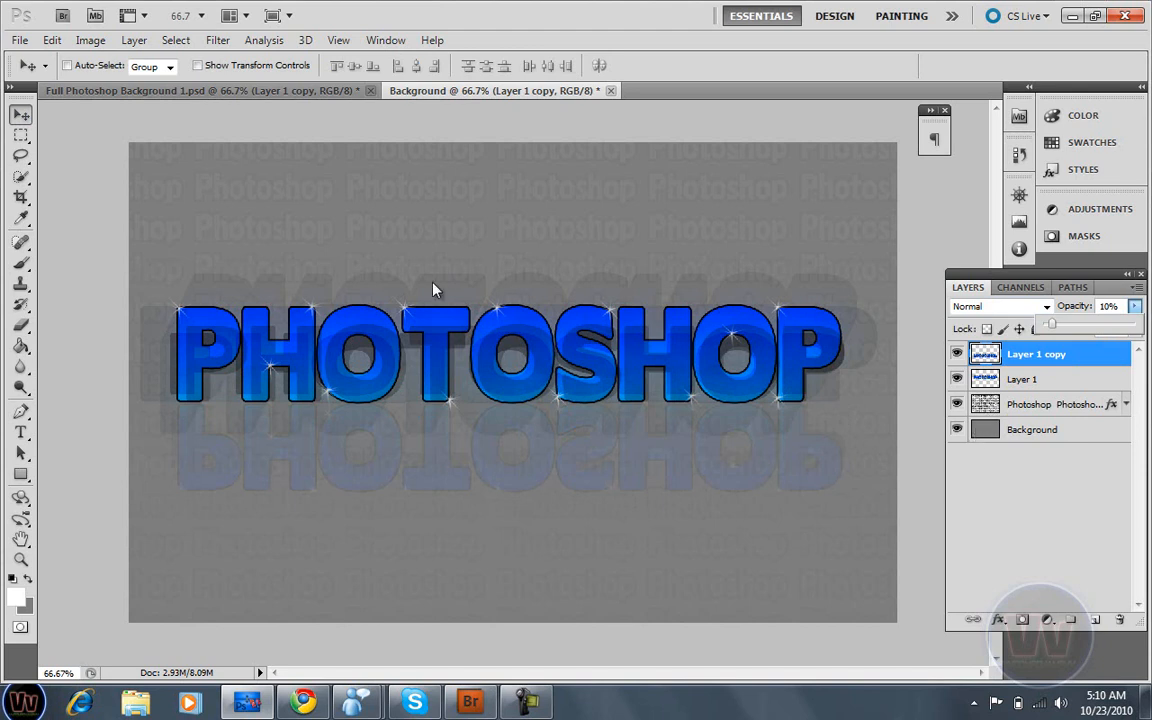
- Add a Gradient Overlay to the Background layer using the Foreground to Background preset, with the gradient reversed
click(204, 88)
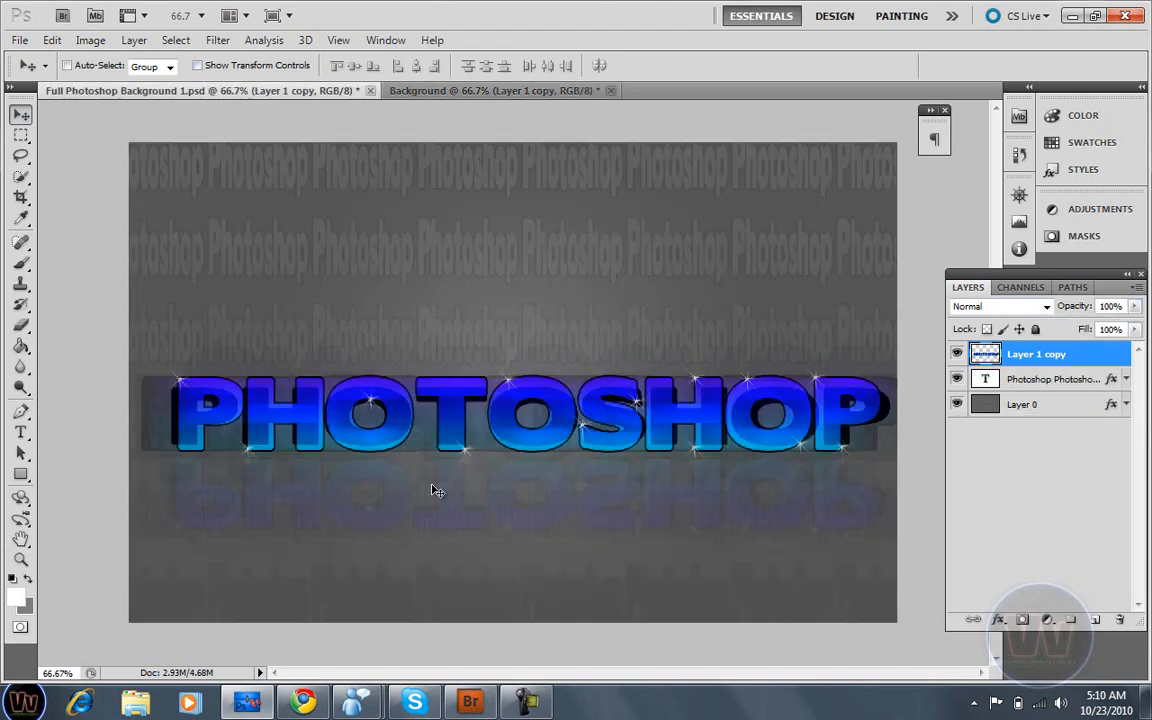
click(400, 90)
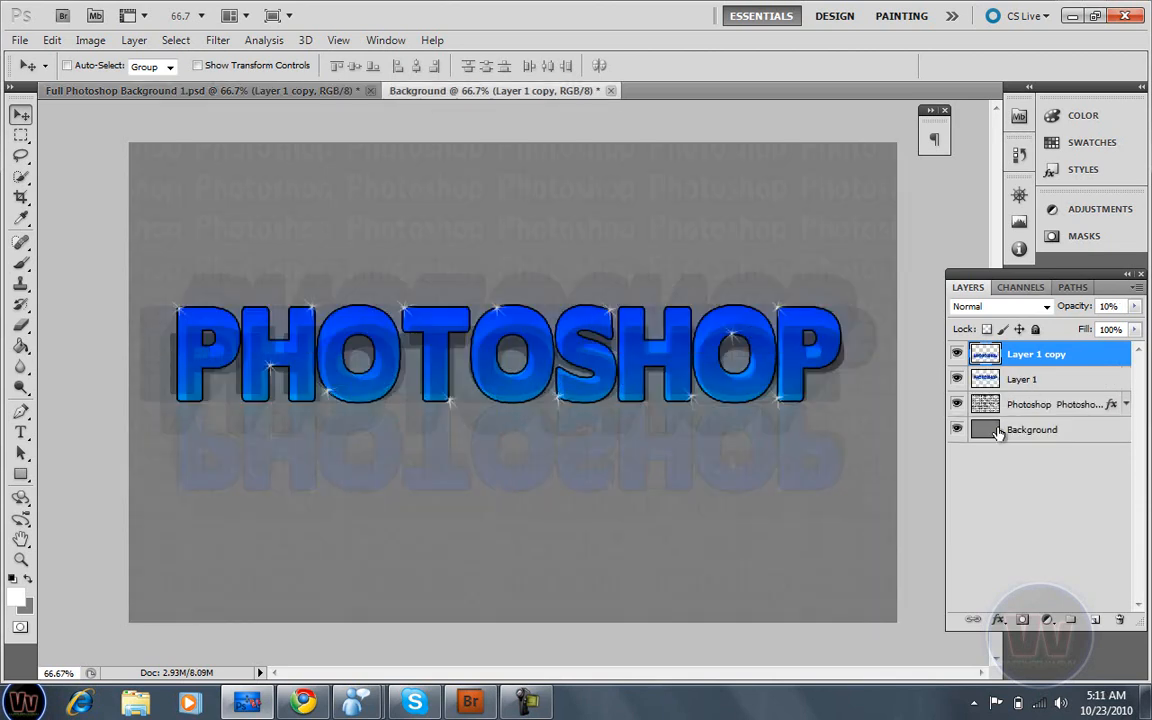
click(997, 432)
right_click(997, 432)
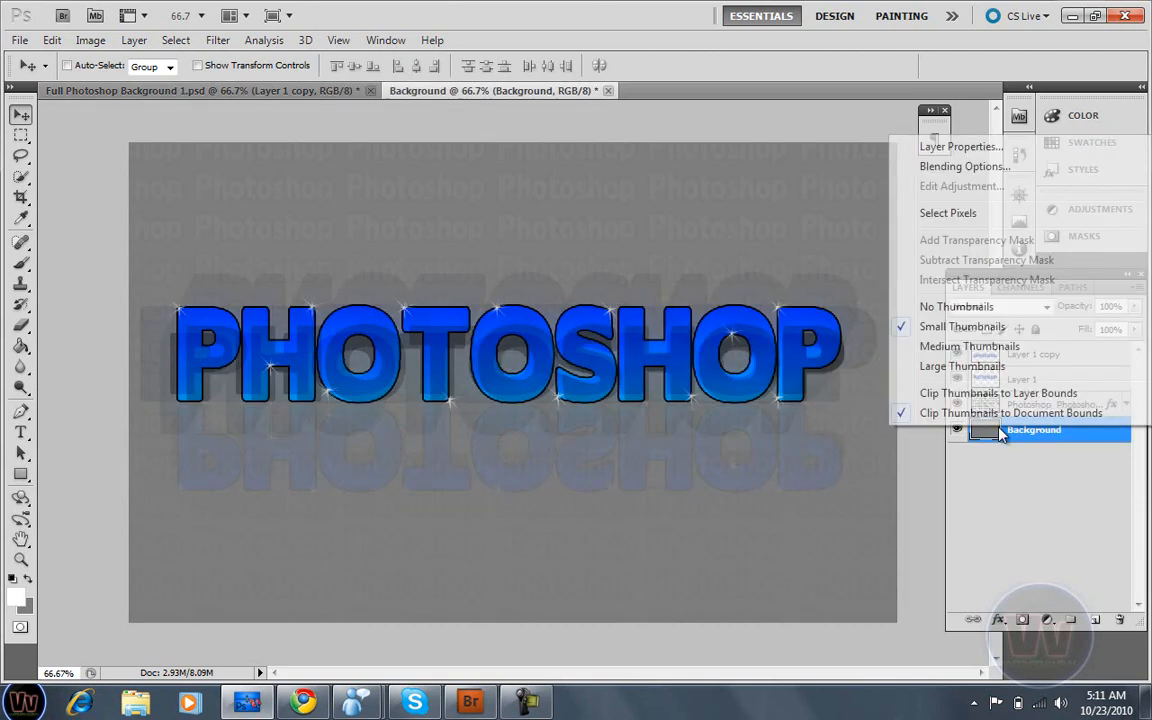
click(978, 168)
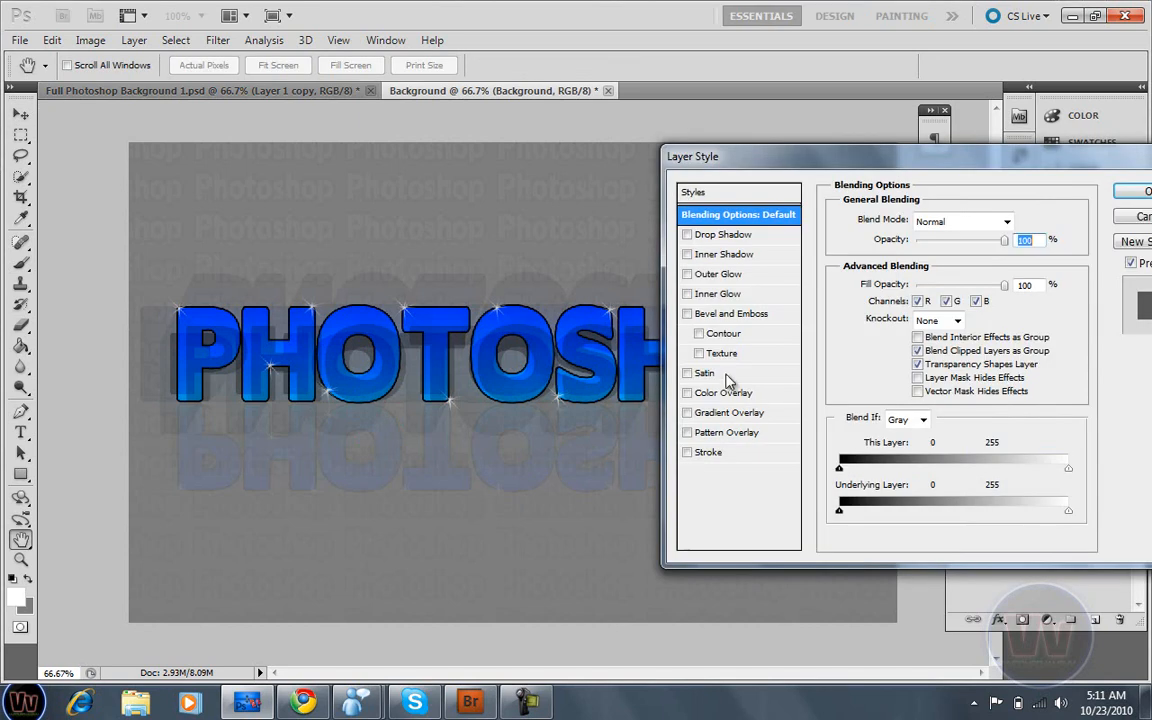
click(733, 413)
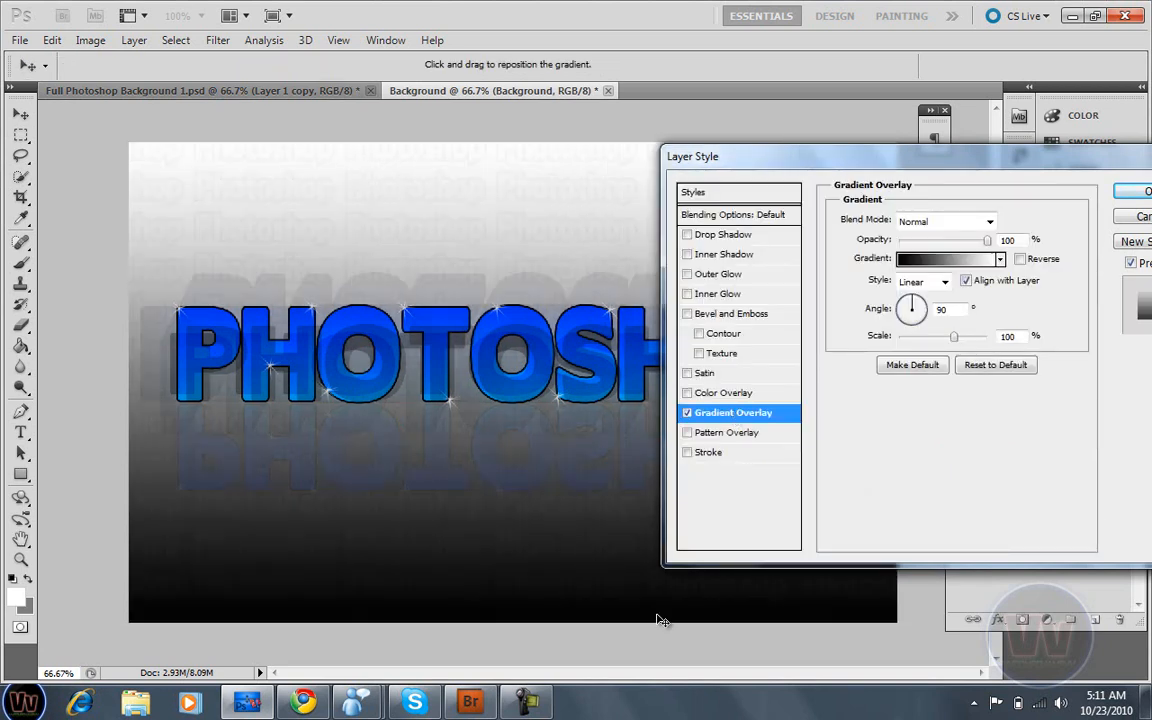
click(913, 260)
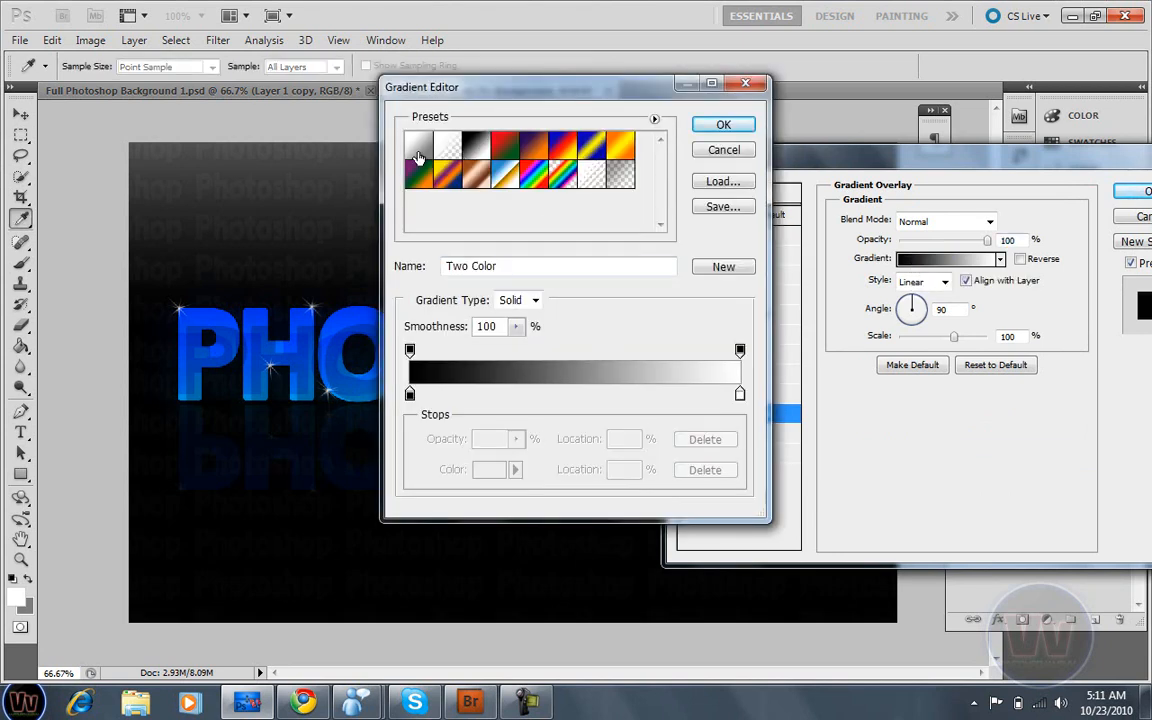
click(419, 155)
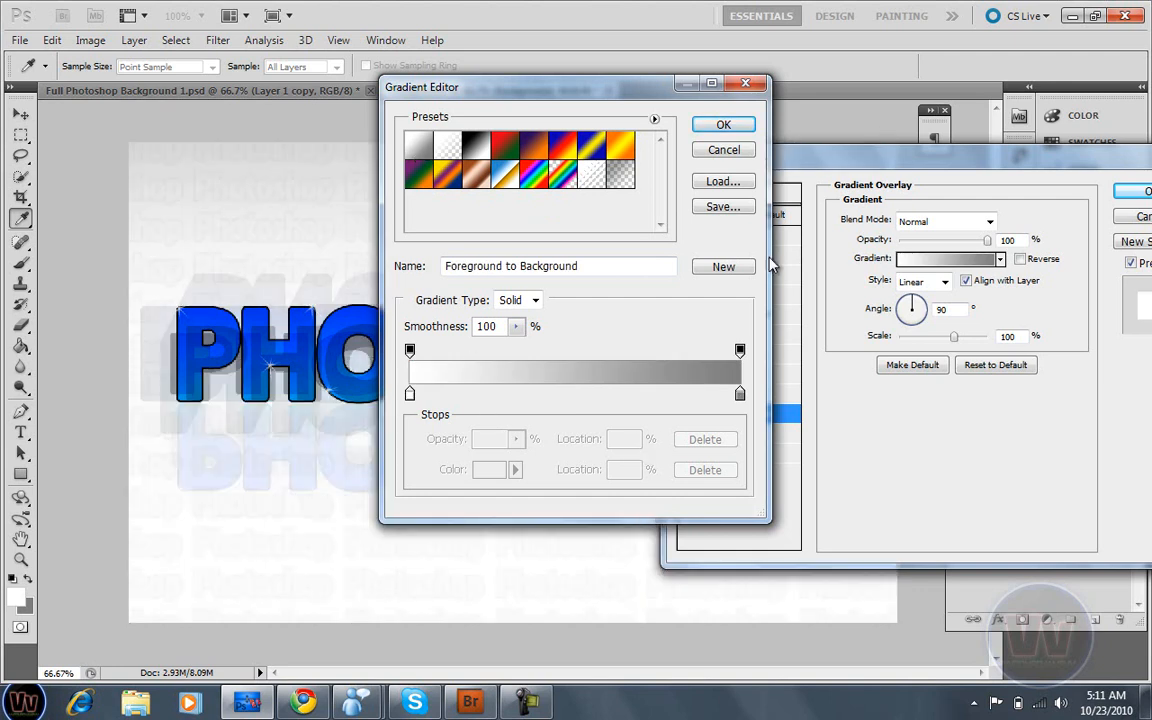
click(724, 127)
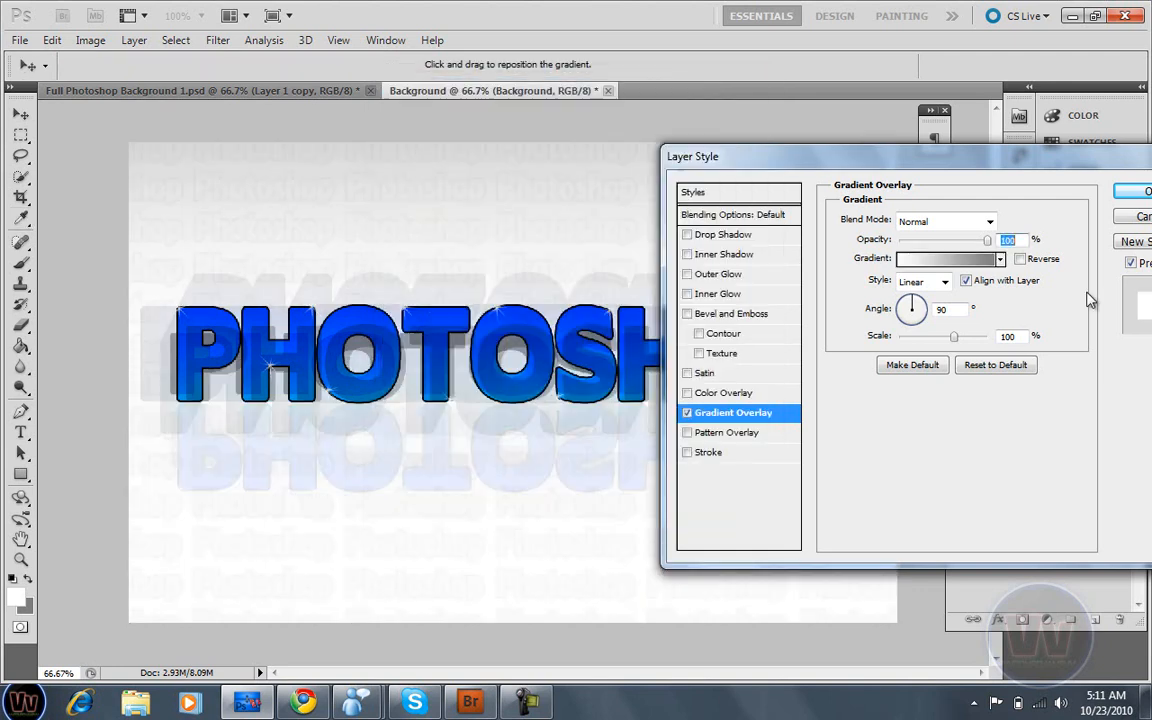
click(1020, 260)
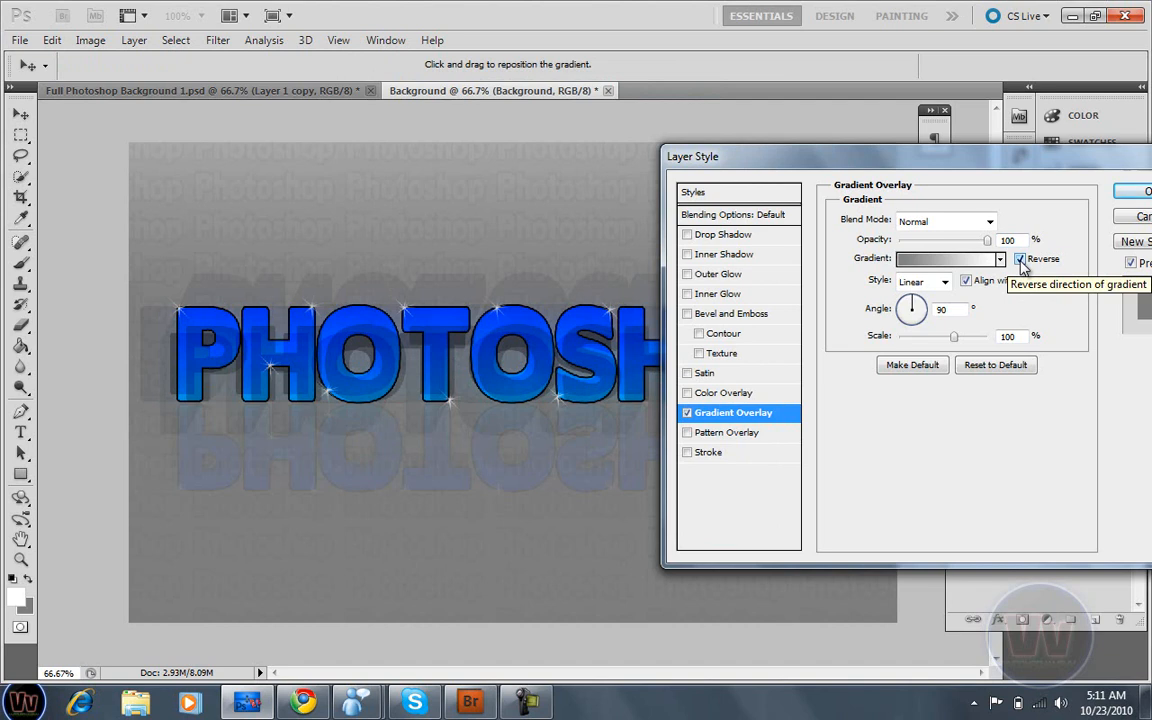
- Try the Radial style on the Background layer's gradient overlay and return it to Linear
click(942, 282)
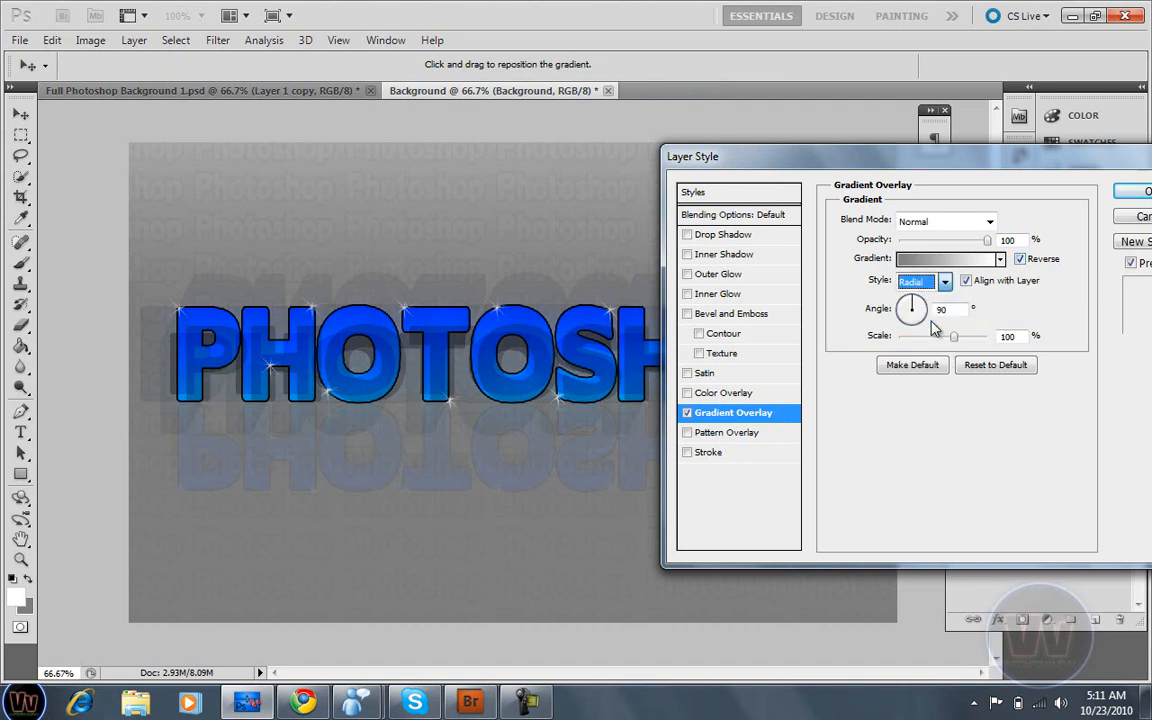
click(928, 316)
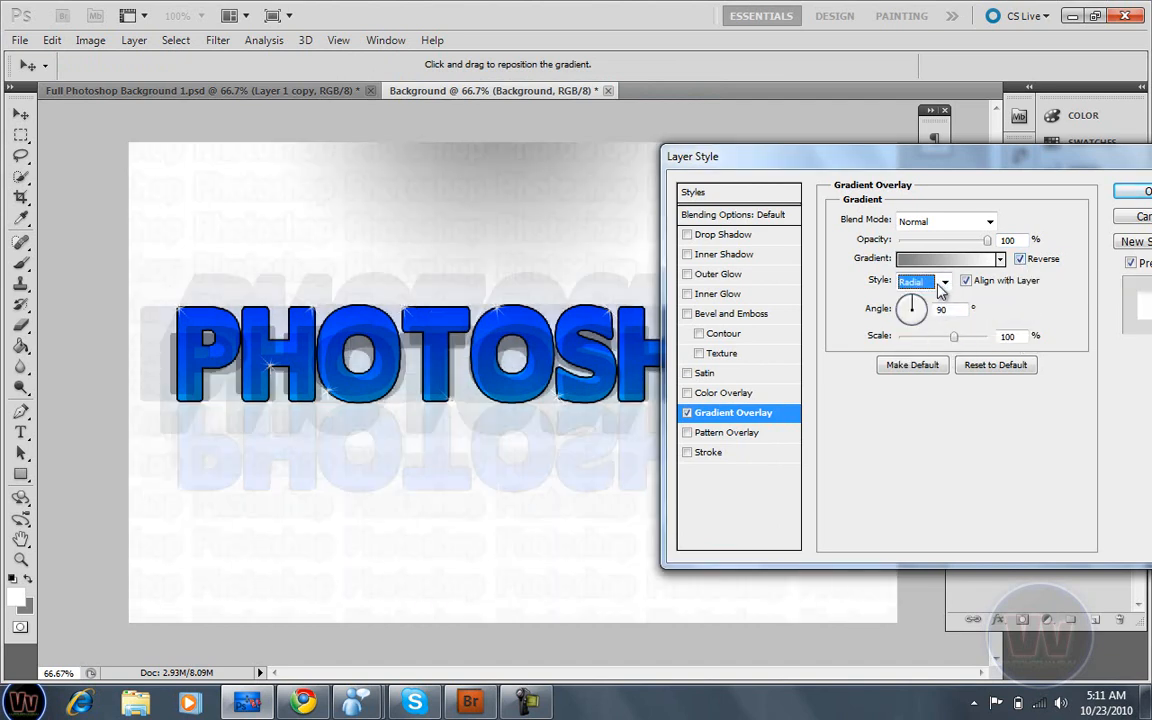
click(941, 284)
click(930, 291)
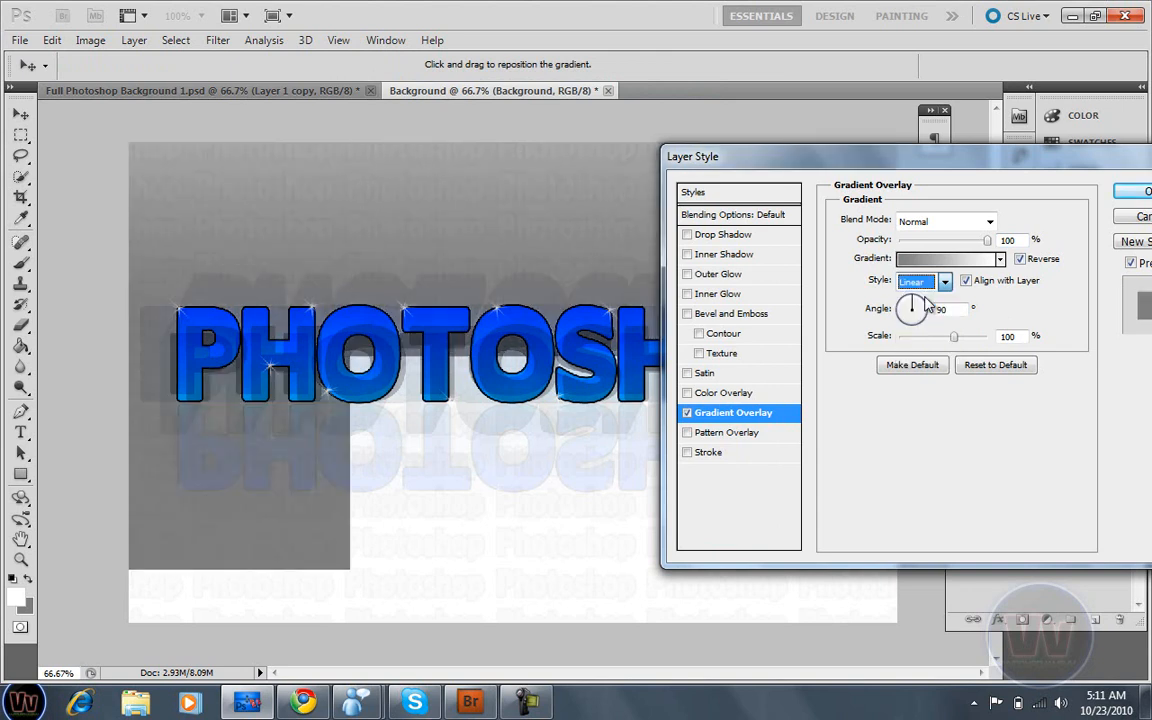
- Change the gradient's grey end stop at location 100% to #4f4f4f and apply the overlay to the Background layer
click(1000, 259)
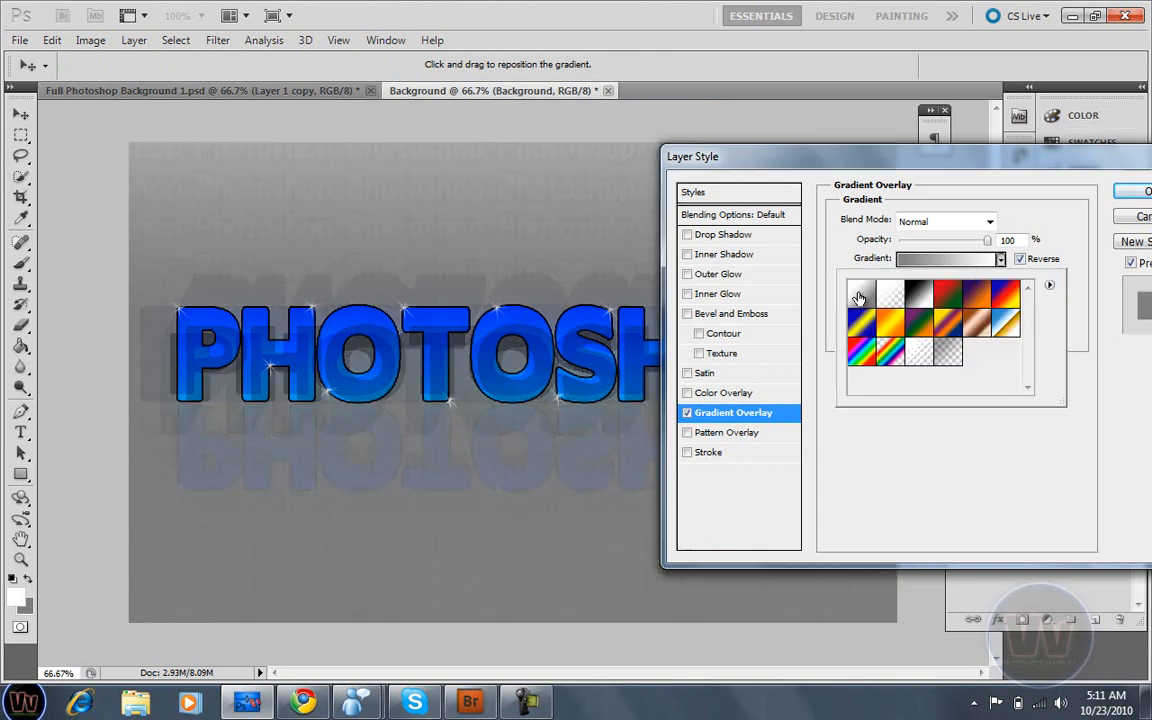
click(937, 261)
click(937, 261)
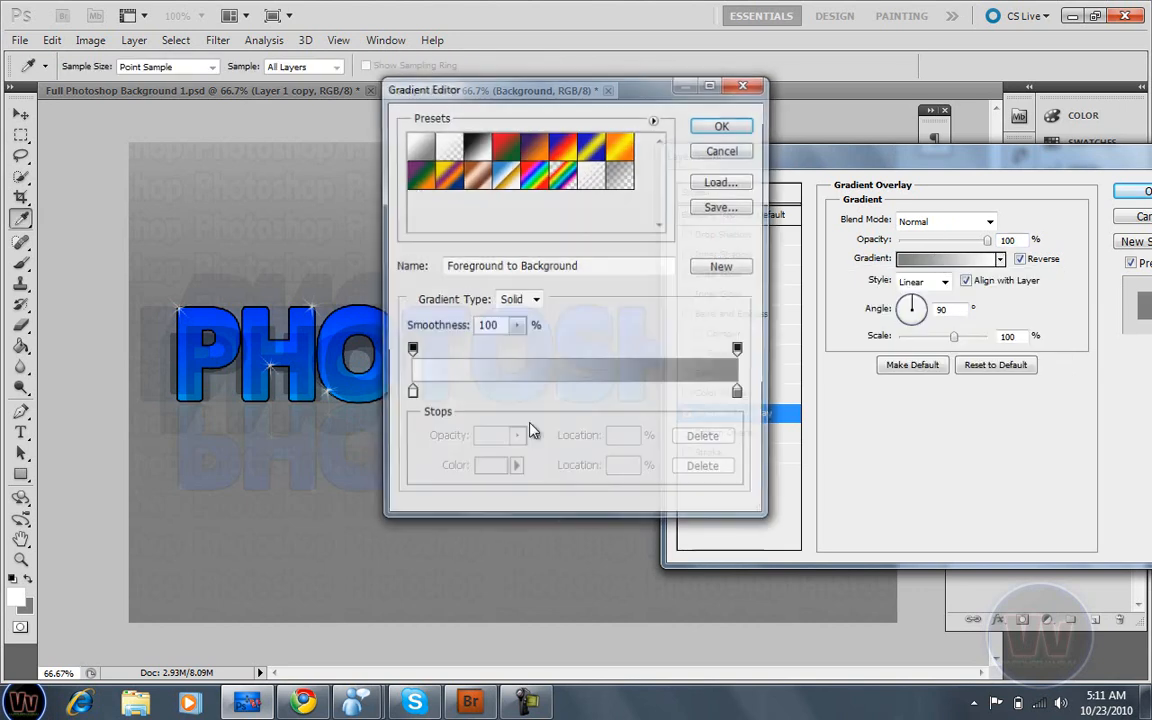
click(740, 394)
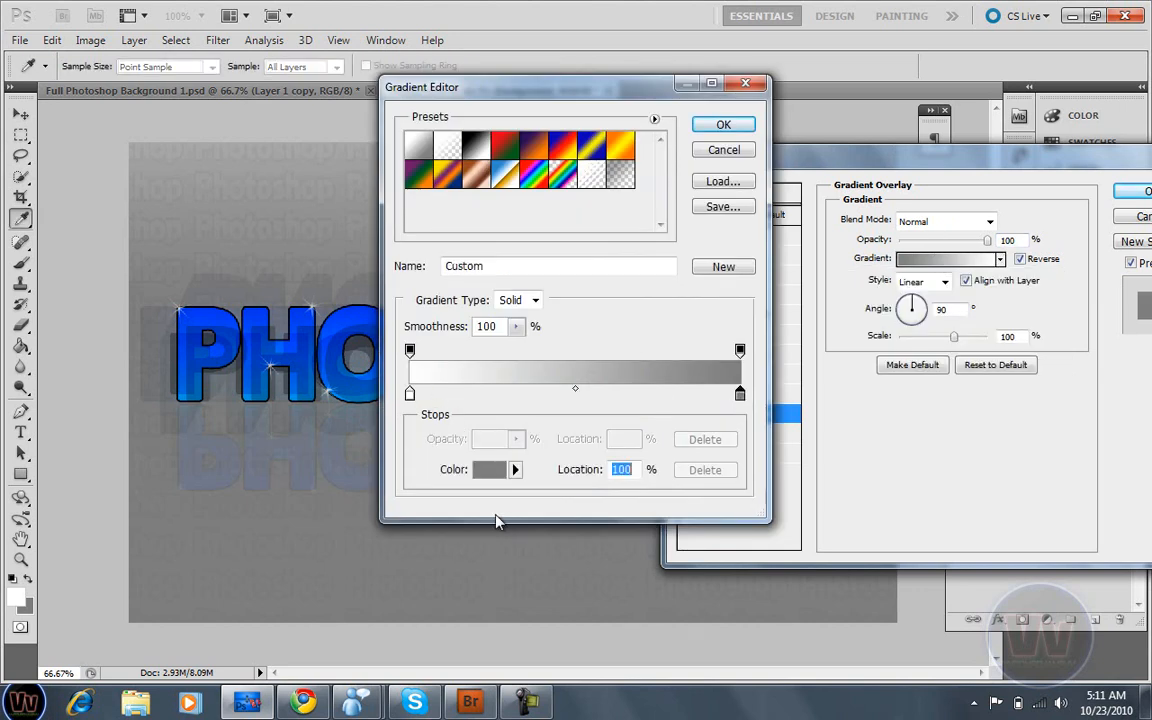
click(490, 470)
mouse_move(383, 312)
mouse_down()
mouse_move(322, 339)
mouse_move(322, 325)
mouse_up()
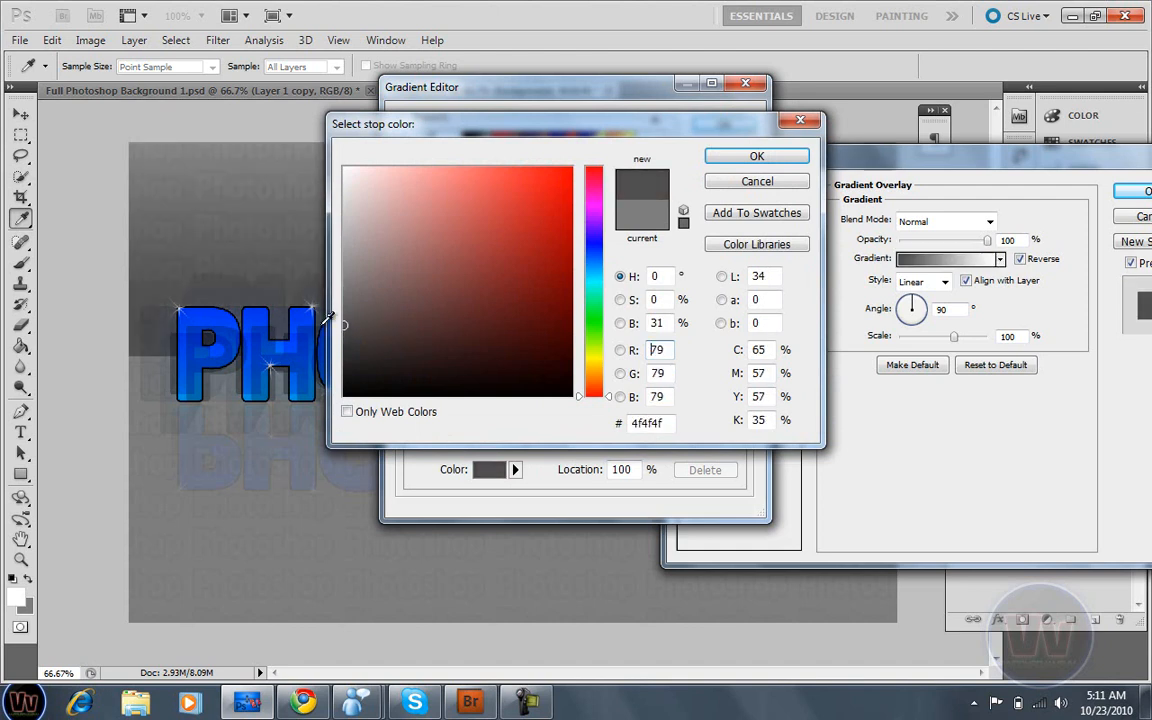
click(757, 156)
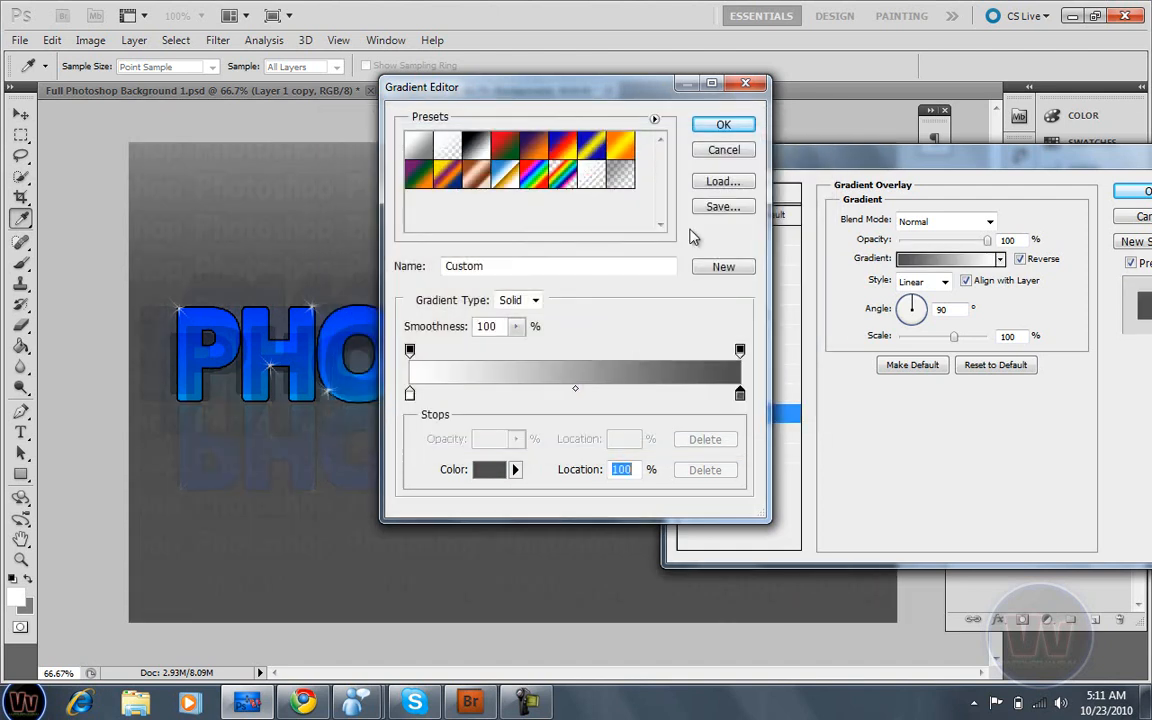
click(723, 127)
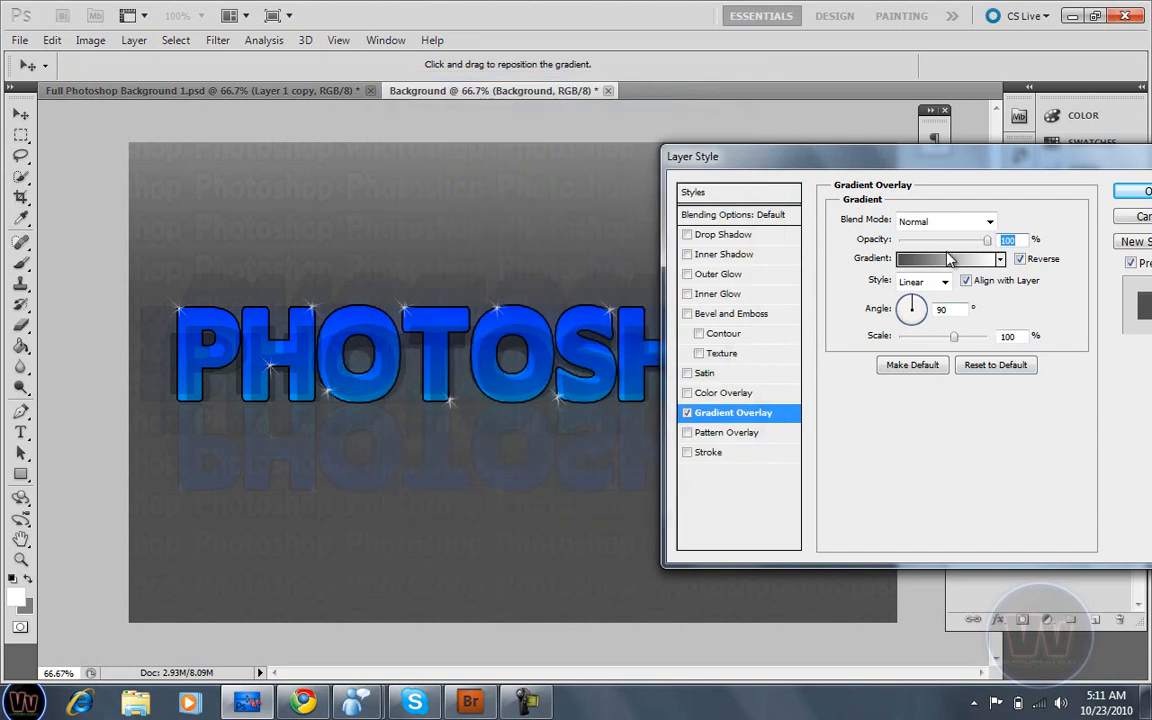
click(1133, 191)
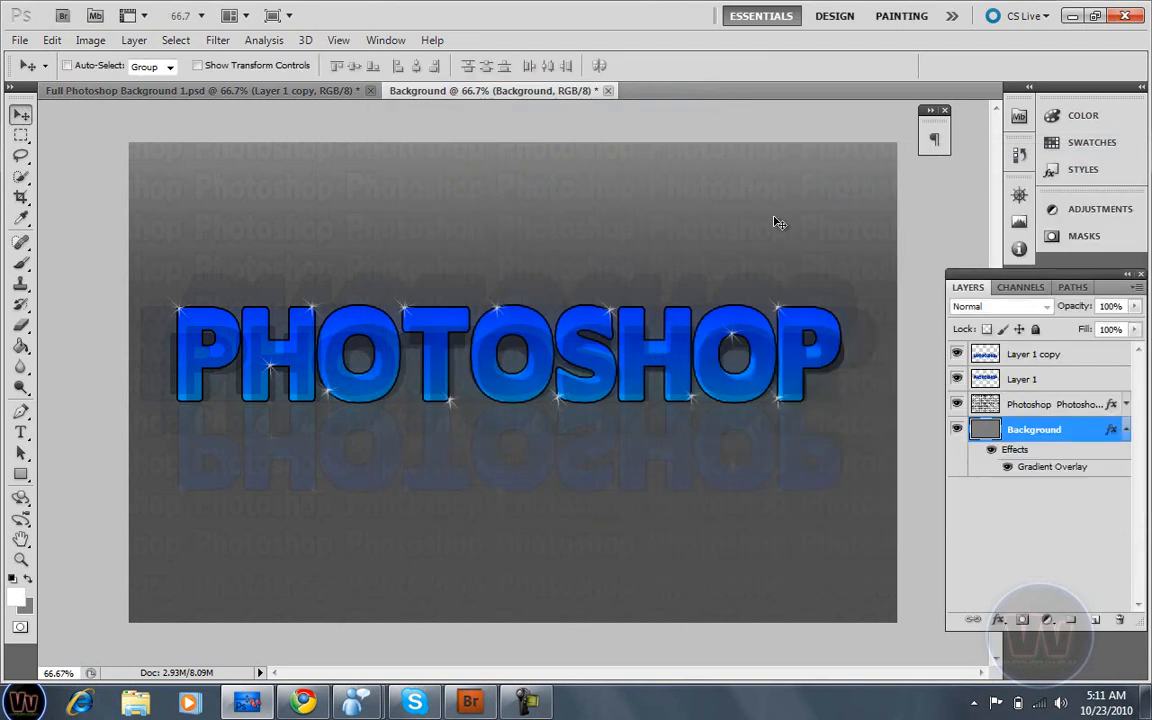